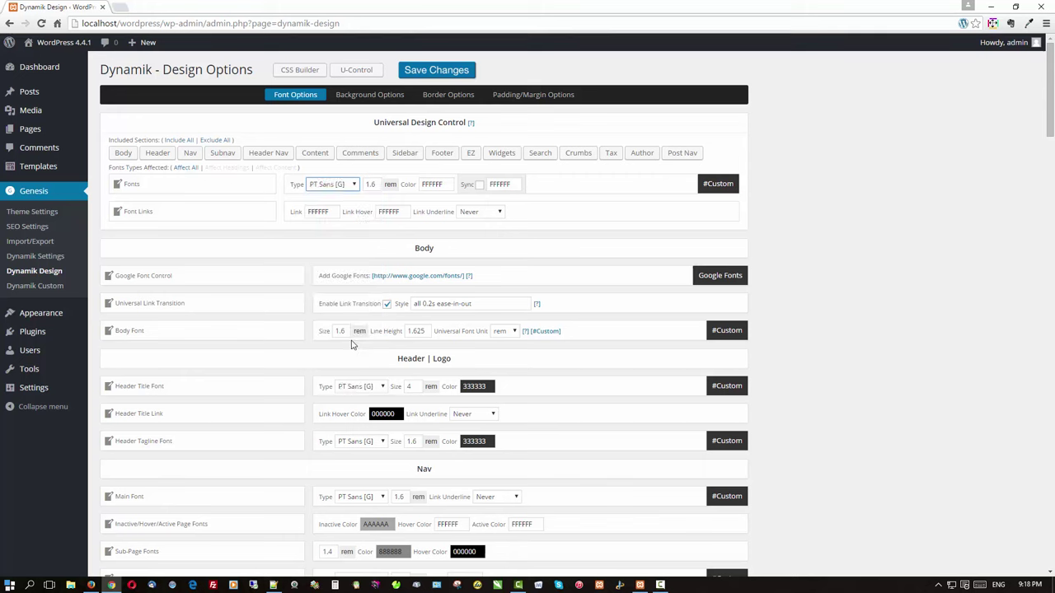
- Save the Dynamik design options and switch to Firefox to reload the site's home page with the new fonts
click(432, 71)
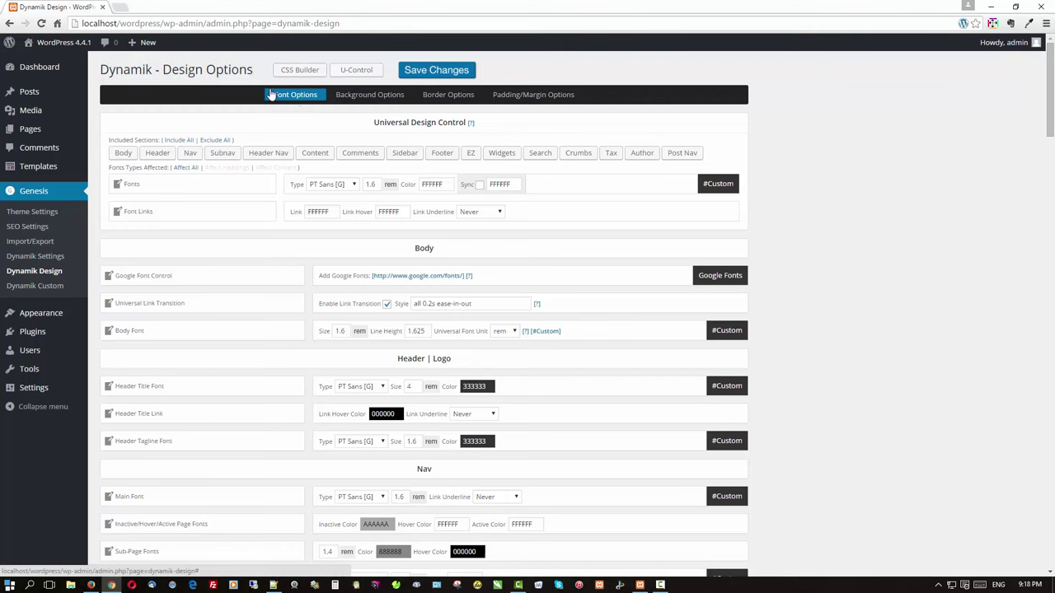
scroll(547, 319, down, 3)
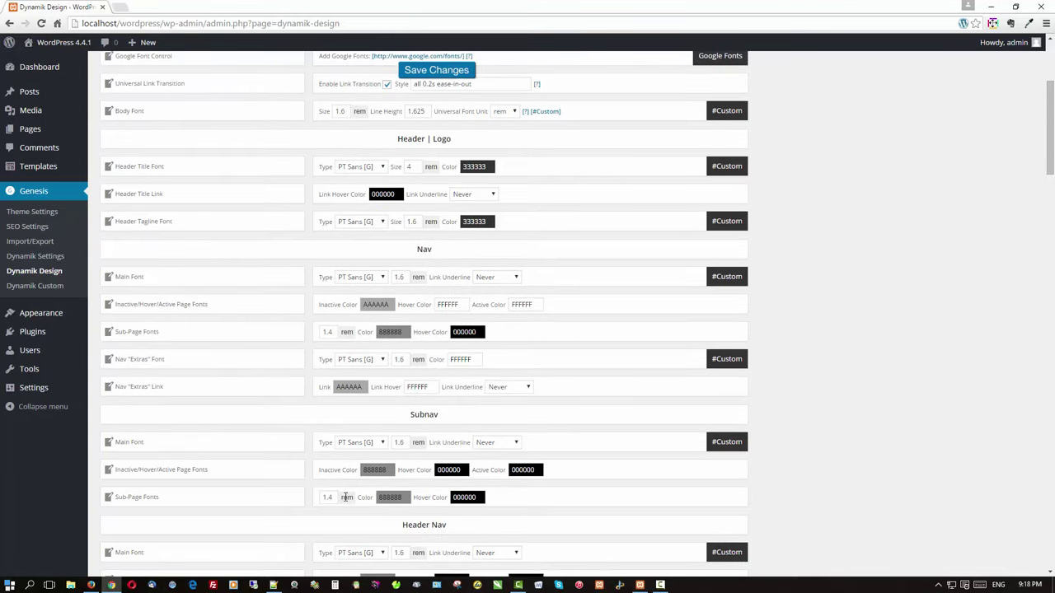
click(92, 585)
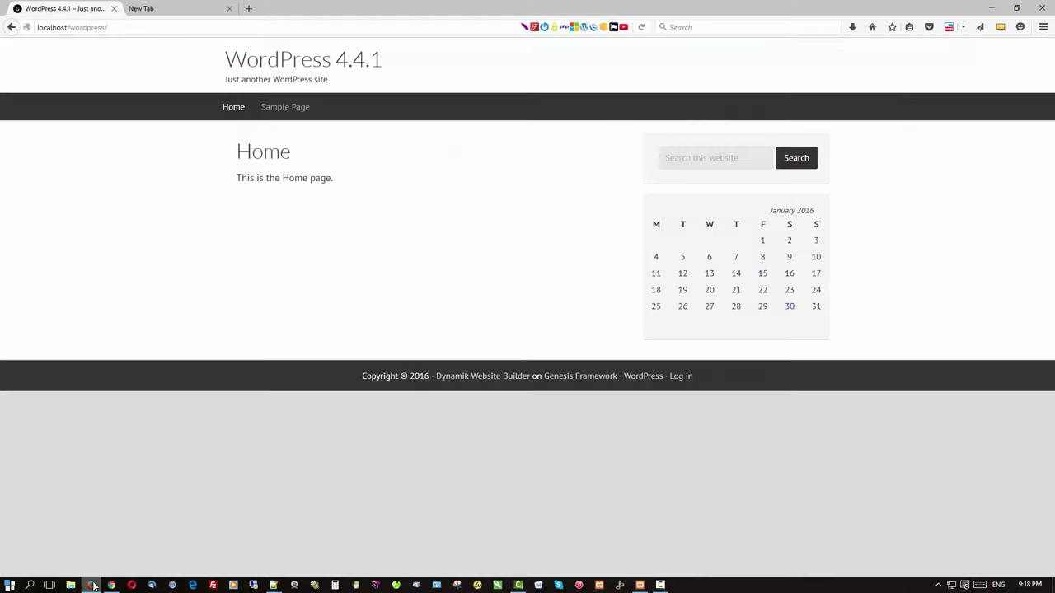
click(245, 62)
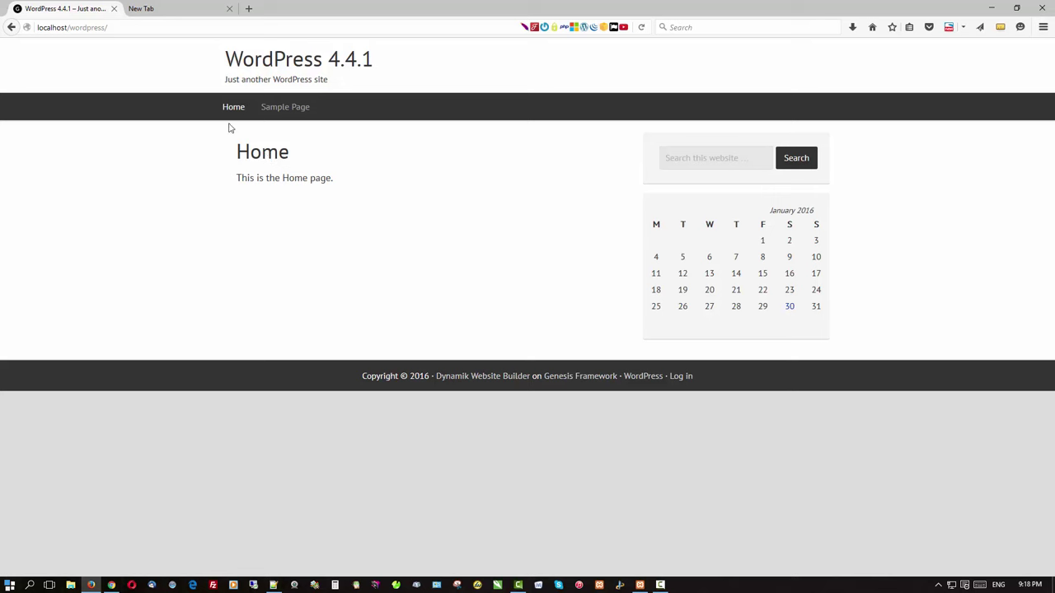
click(229, 8)
- Switch back to Chrome and add a new WordPress page titled "Create saved rows and modules"
click(111, 586)
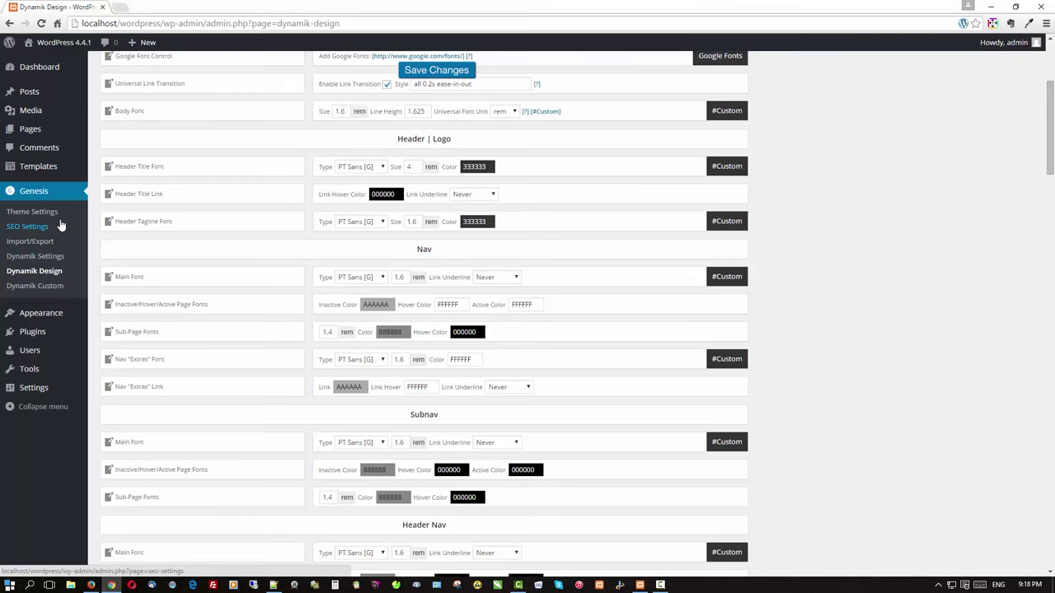
mouse_move(36, 139)
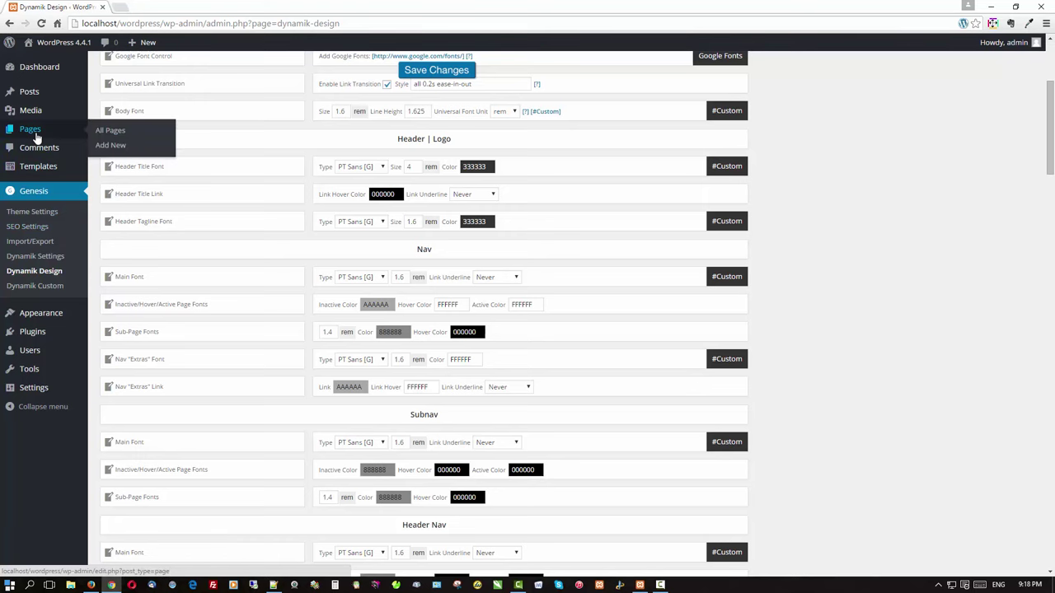
click(33, 134)
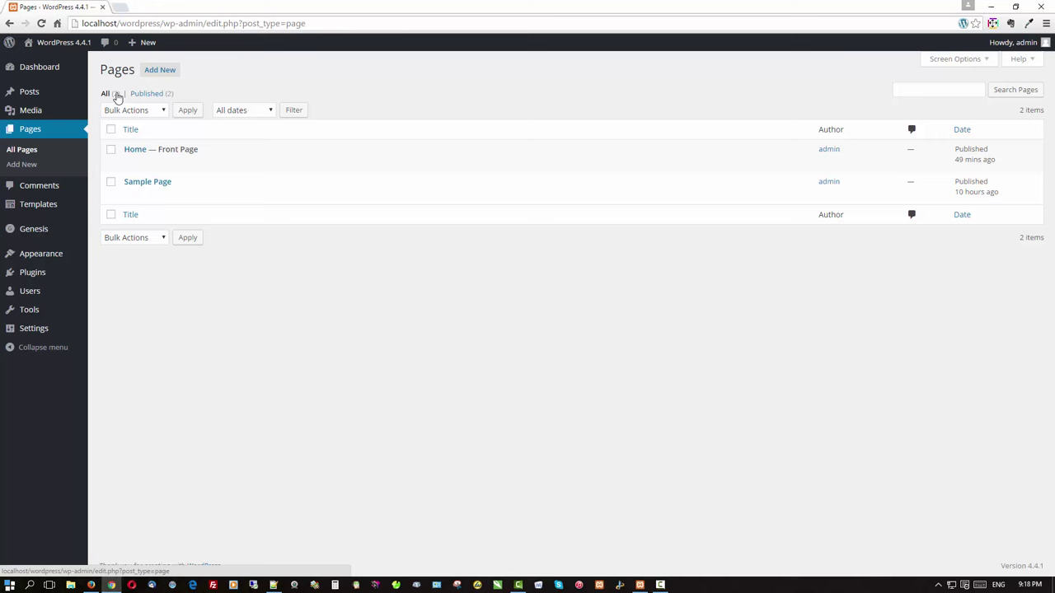
click(158, 72)
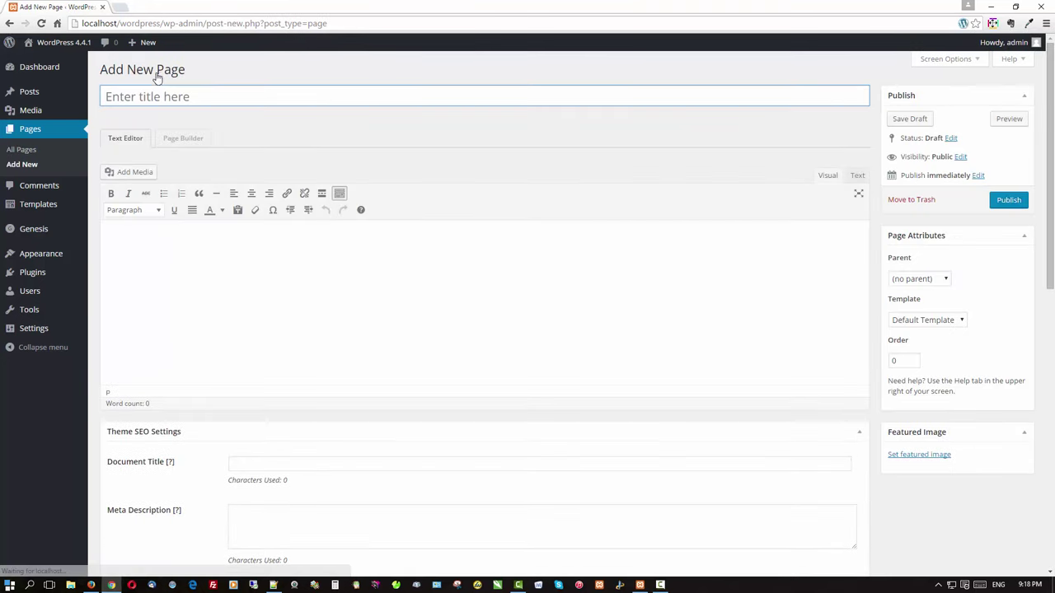
click(176, 99)
text(Crea)
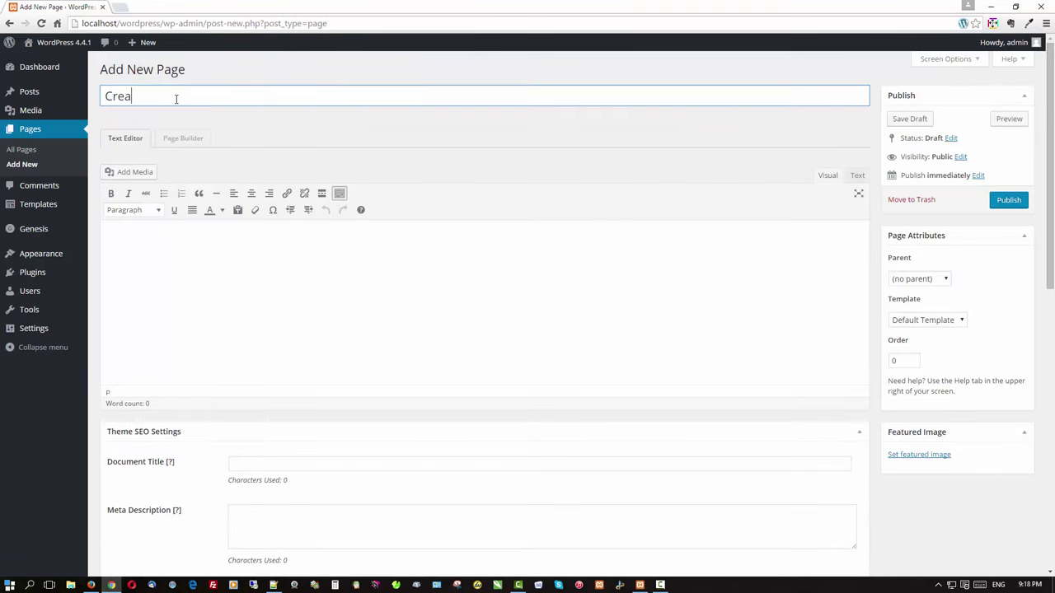
text(te saved rows and)
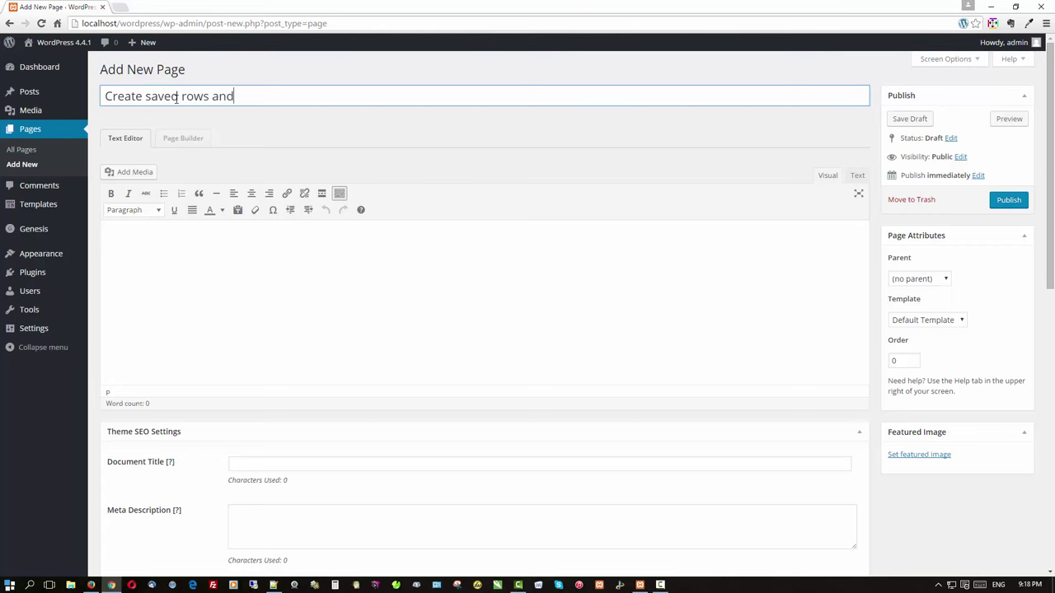
text( modules)
- Select the full-width layout without sidebars for the page and publish it
scroll(488, 280, down, 5)
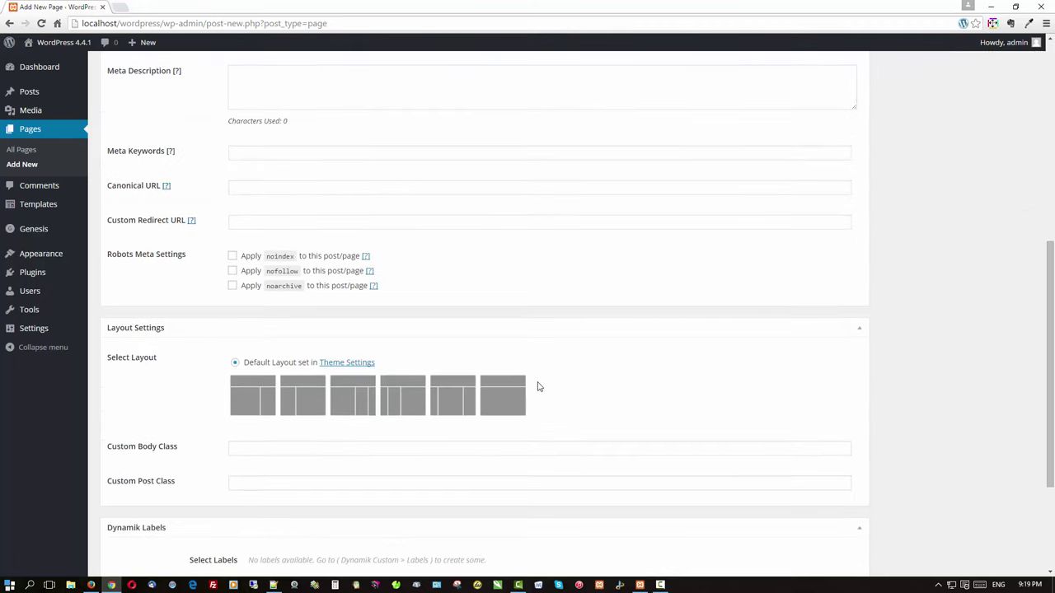
click(504, 403)
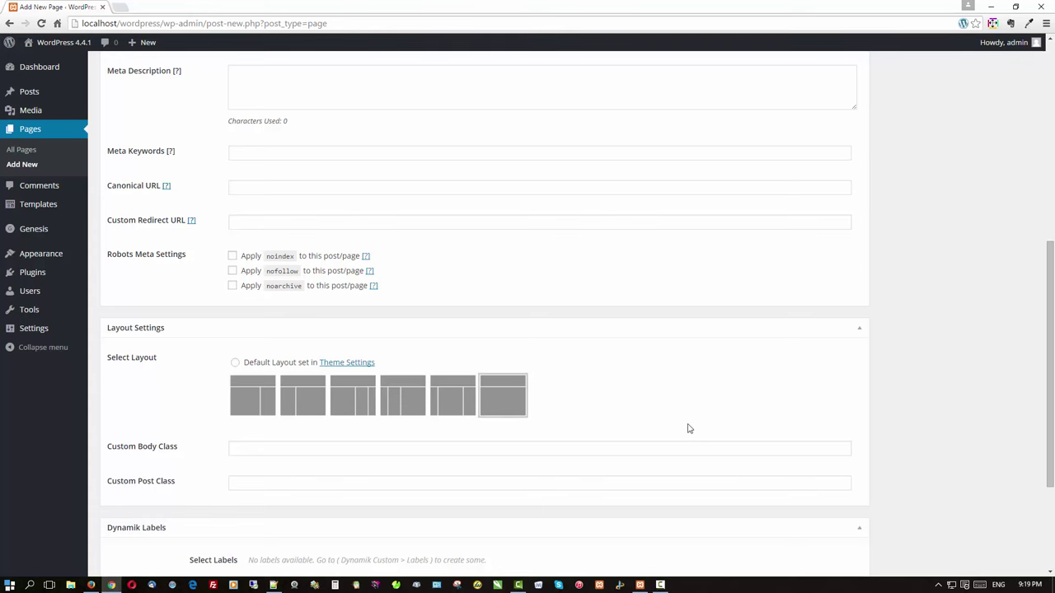
scroll(690, 425, up, 5)
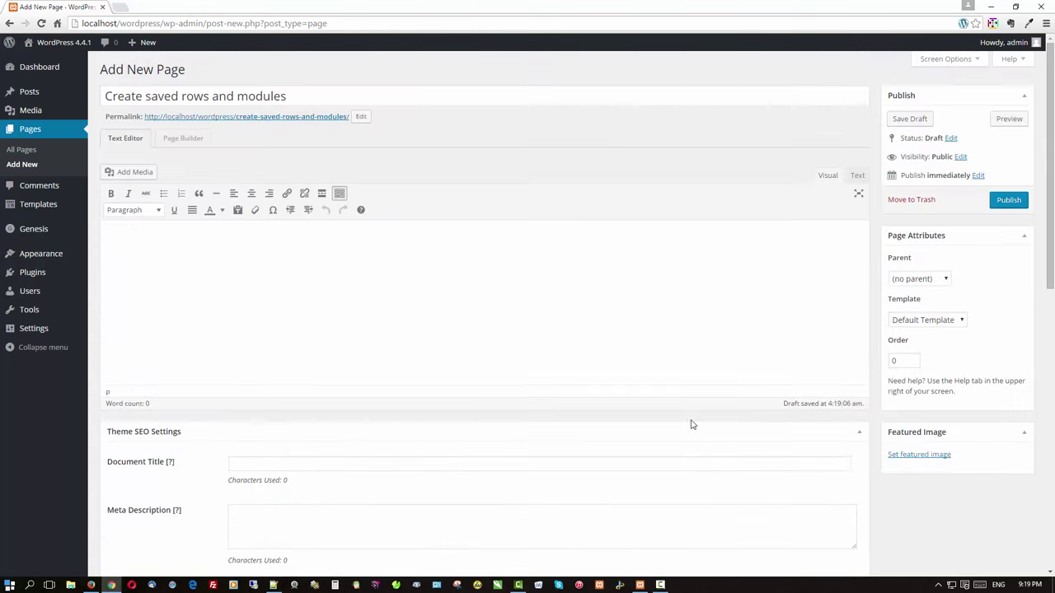
click(1020, 205)
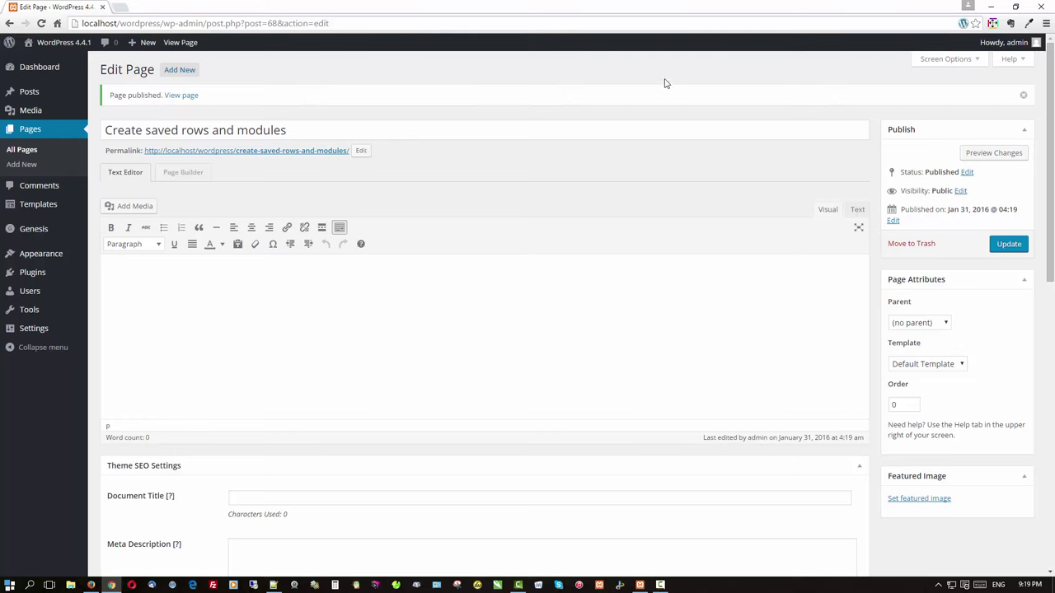
- Start the page in Page Builder from the Blank template with a 2 Columns row, making the first column narrower than the second
click(171, 175)
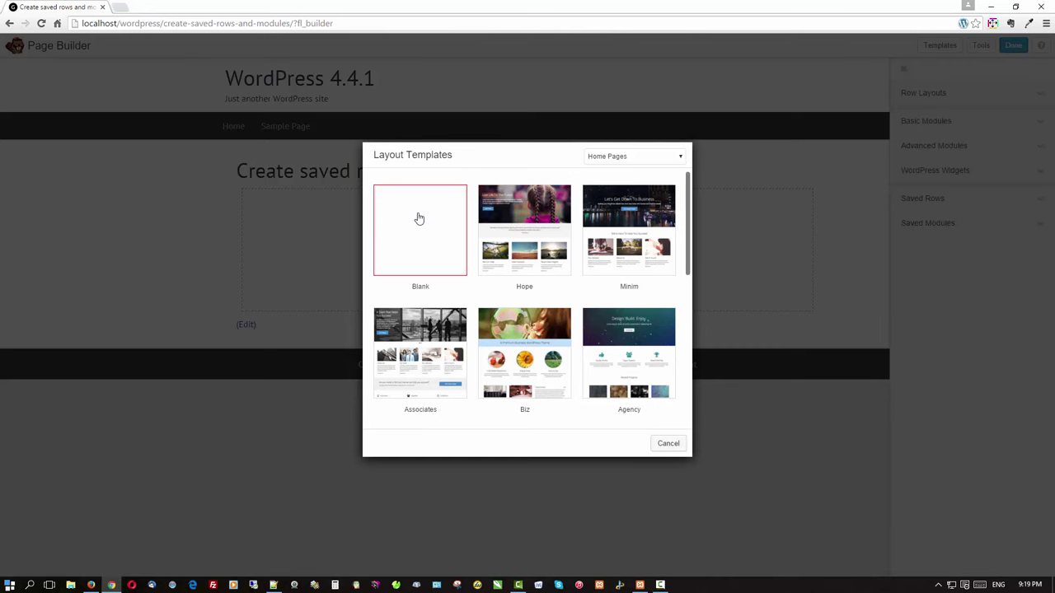
click(419, 219)
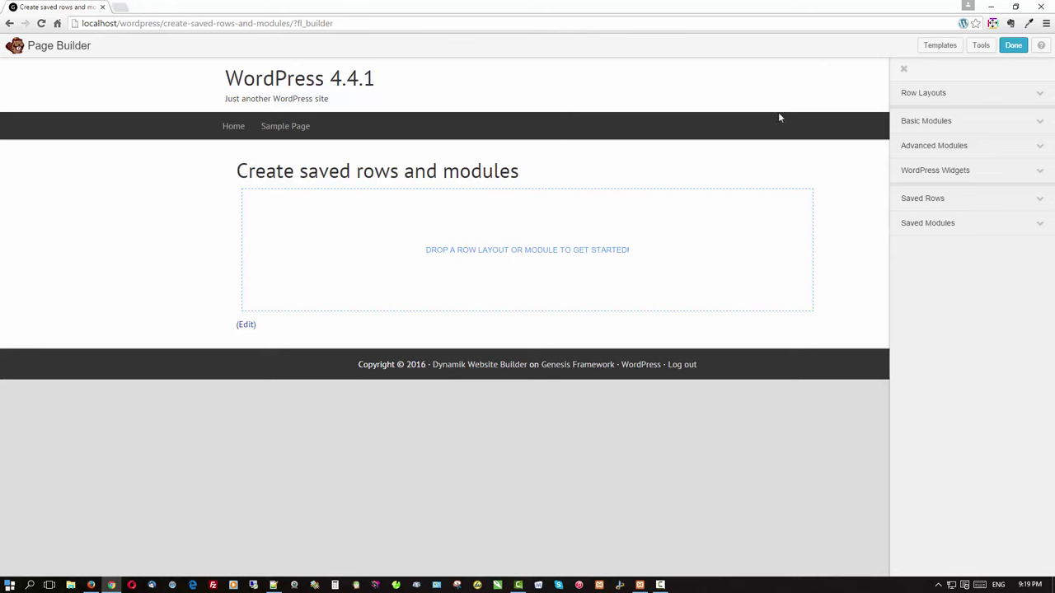
click(915, 94)
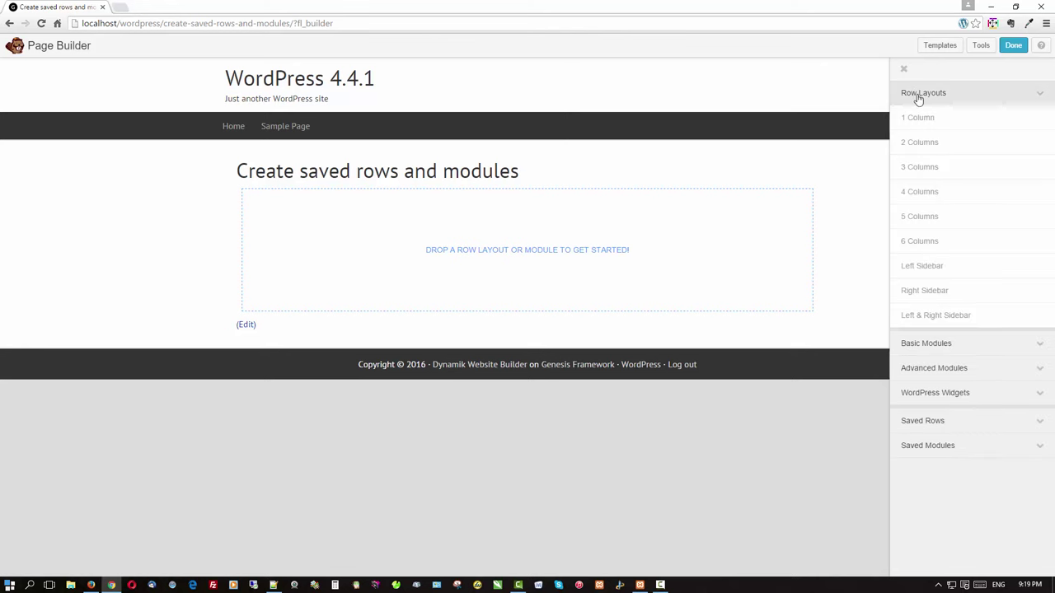
drag(916, 141, 512, 243)
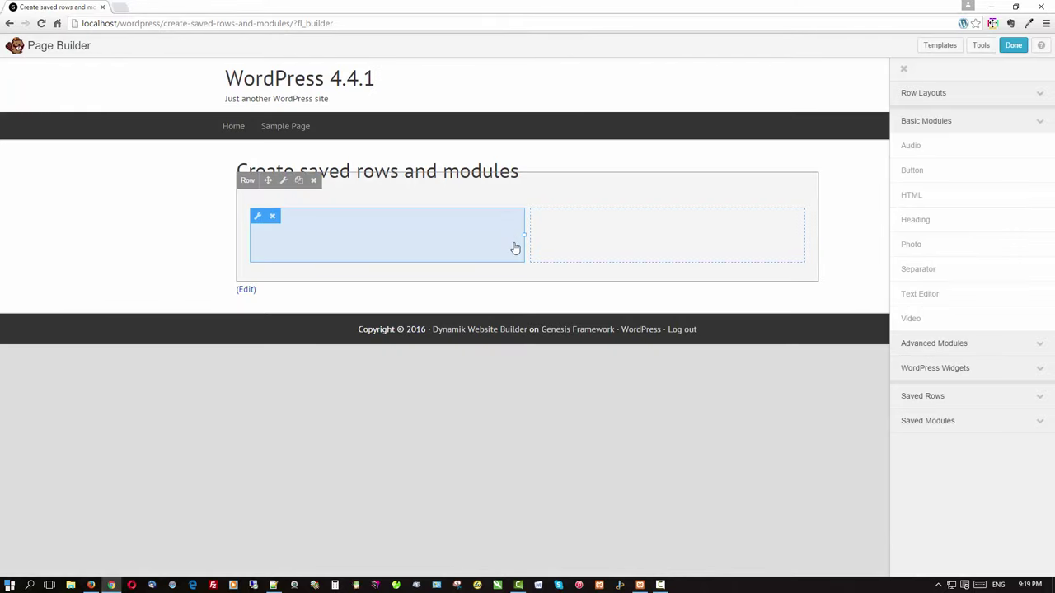
drag(524, 235, 402, 250)
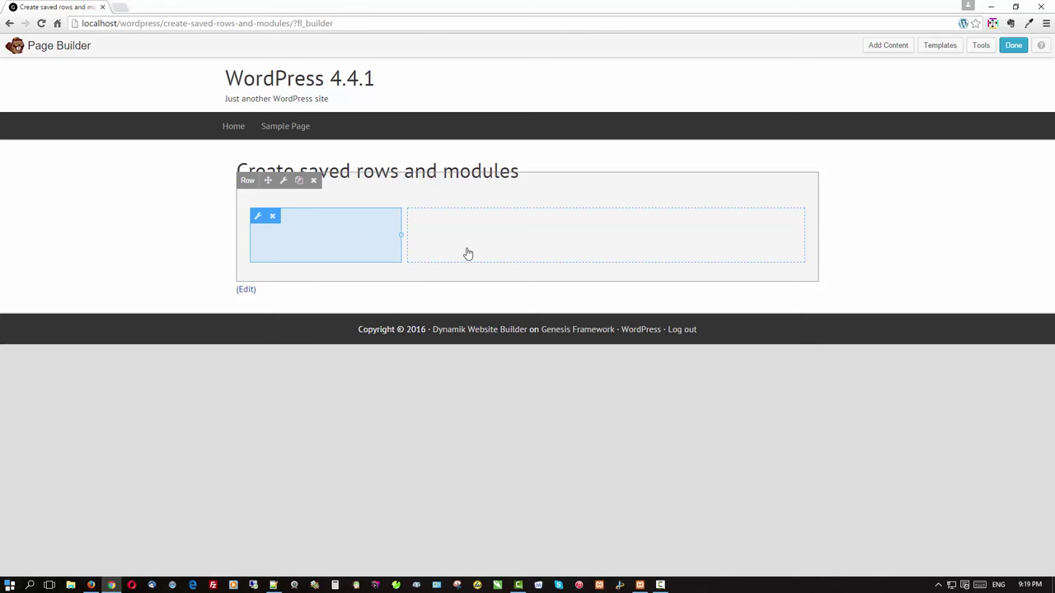
- Add a Heading module reading "Most Popular Videos" to the narrow first column and save it
click(889, 45)
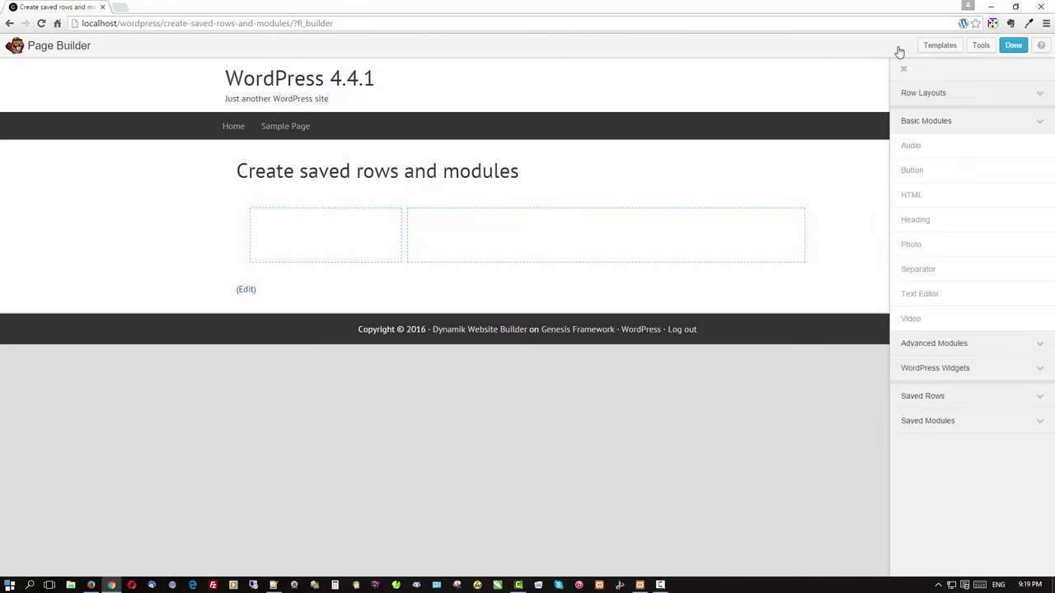
drag(913, 219, 313, 252)
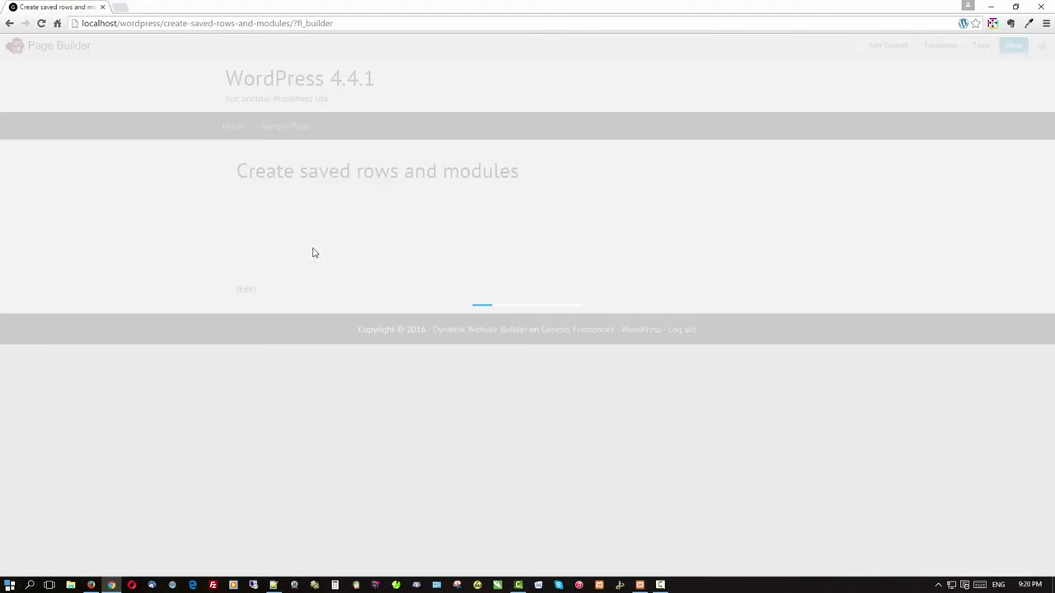
click(534, 224)
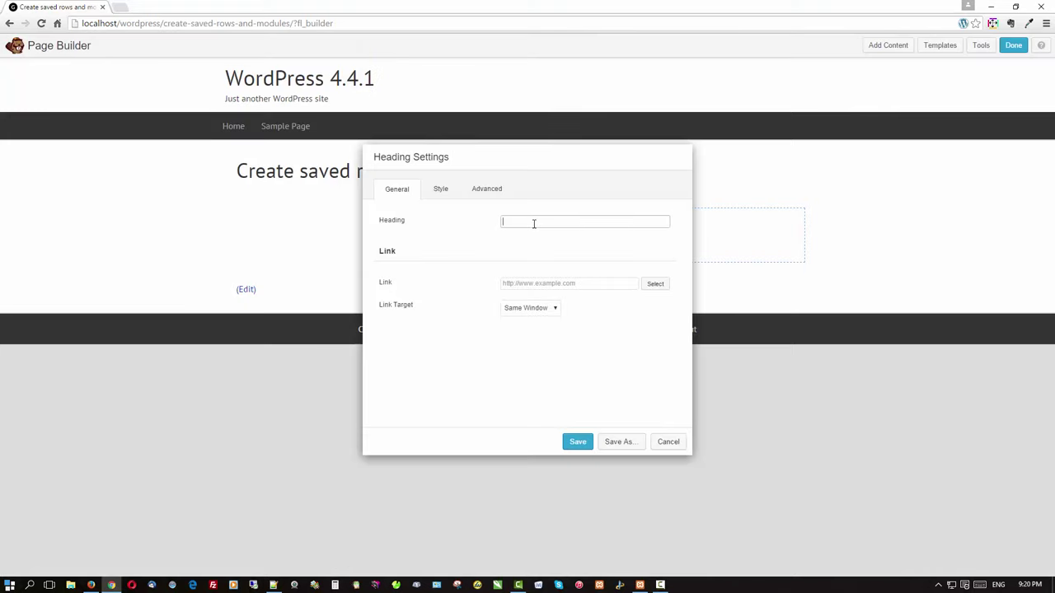
text(Most Popule)
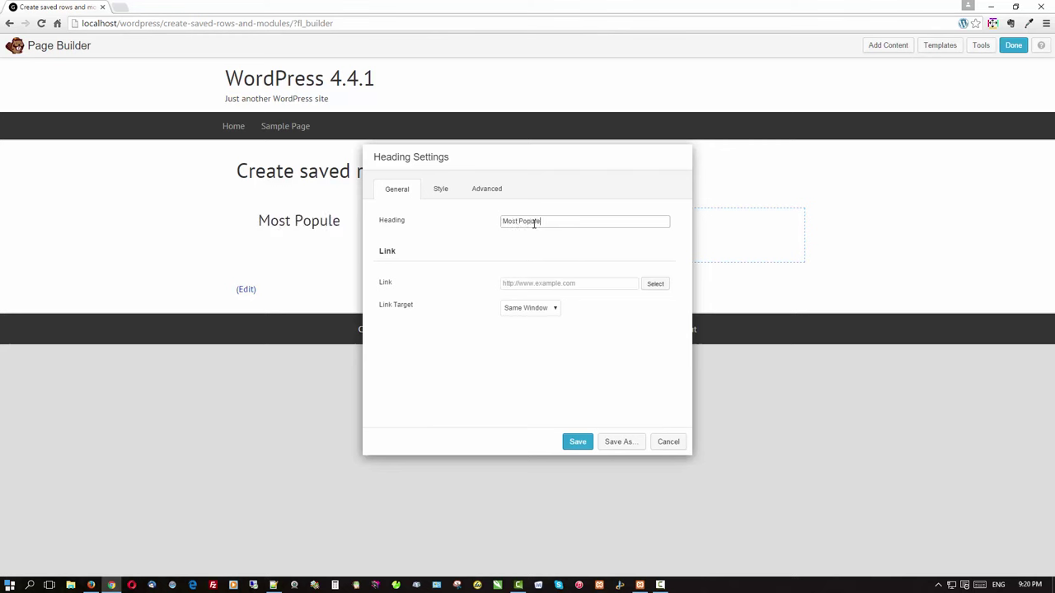
text(ar Videos)
click(577, 443)
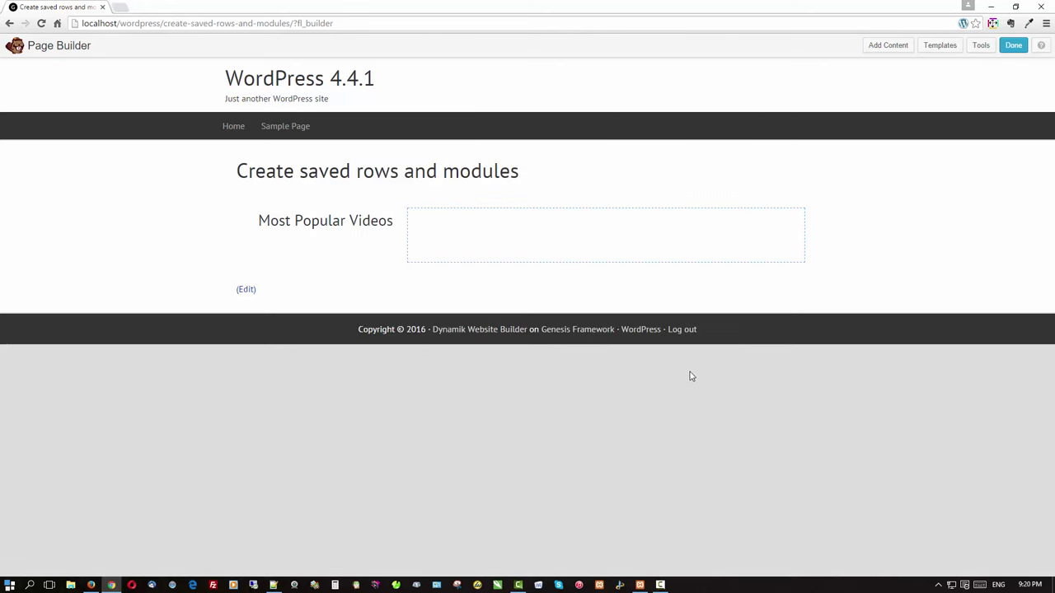
- Add a Tabs module to the empty wide column beside the heading
mouse_move(607, 259)
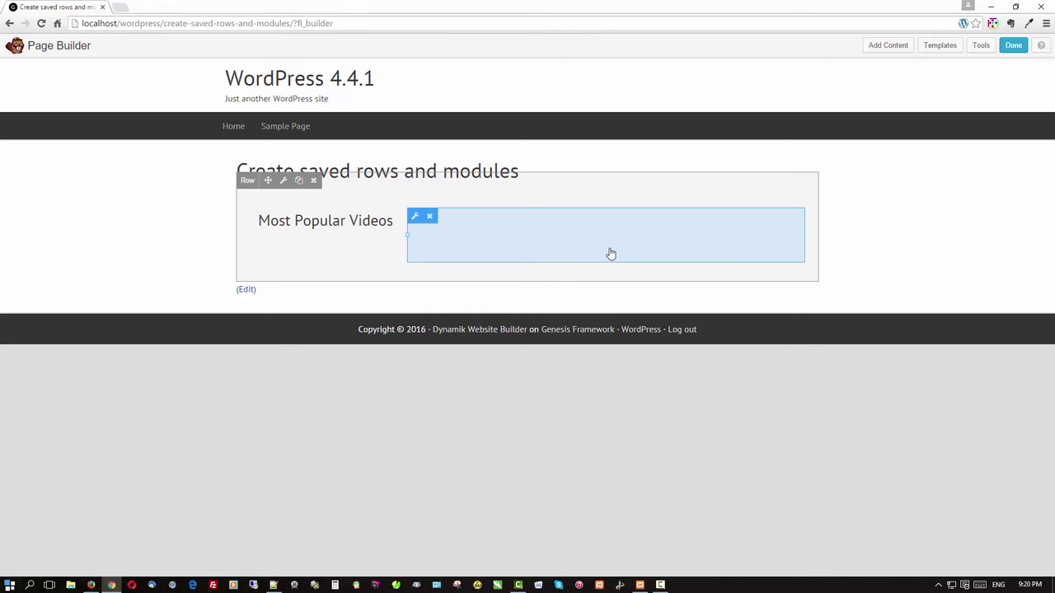
click(890, 46)
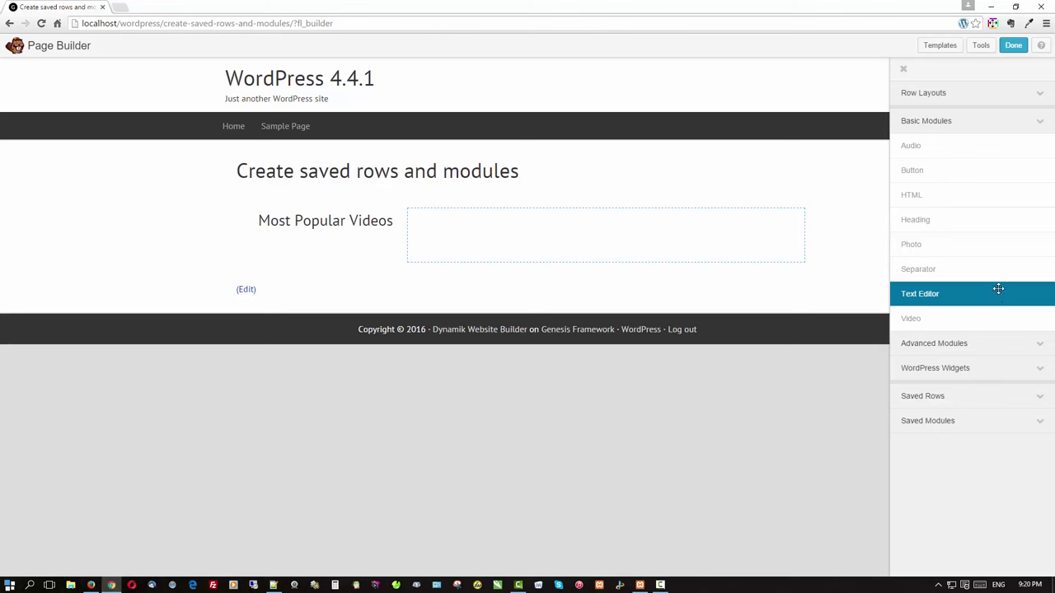
click(996, 343)
scroll(972, 193, down, 3)
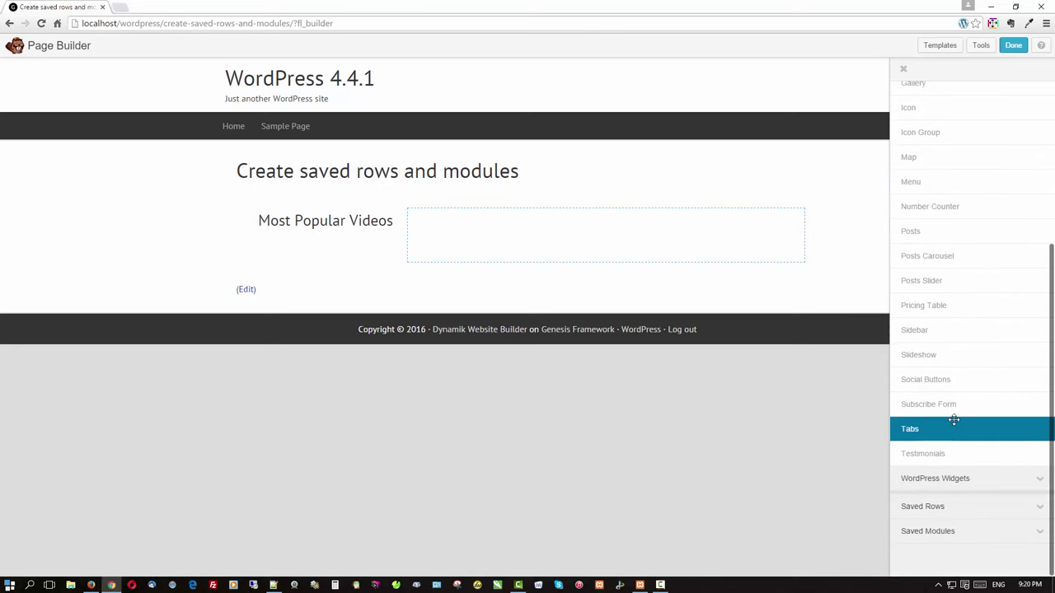
drag(953, 429, 589, 236)
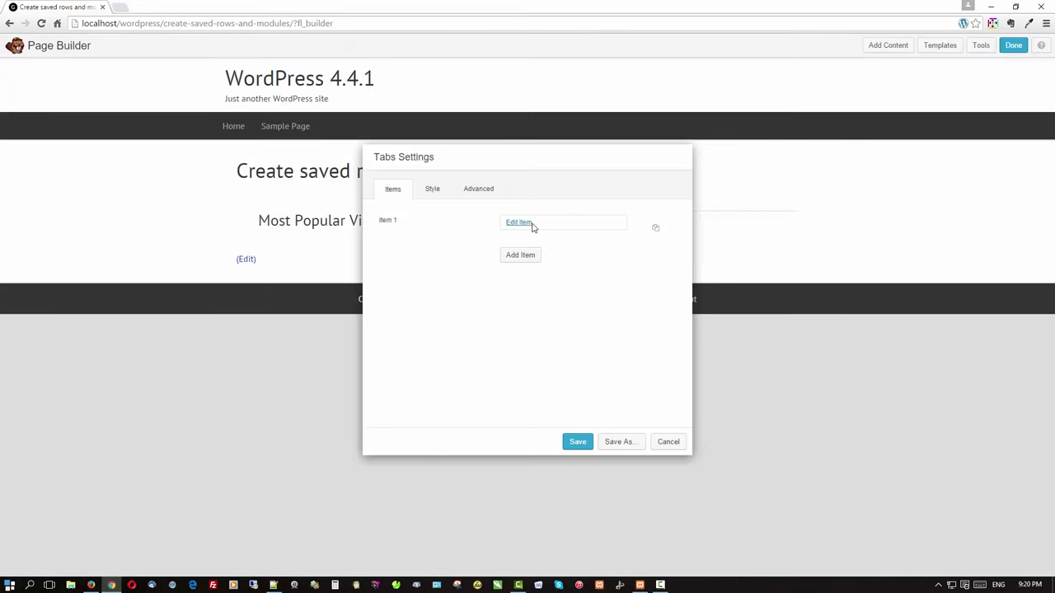
- Open the first tab item for editing and set its label to "Dynamik Website Builder"
click(531, 227)
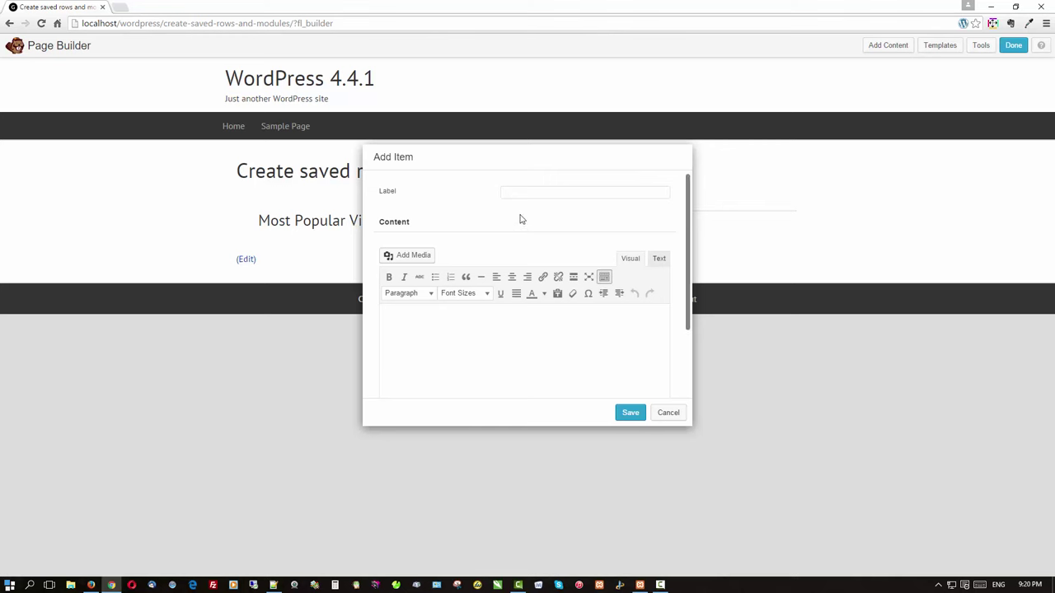
click(518, 194)
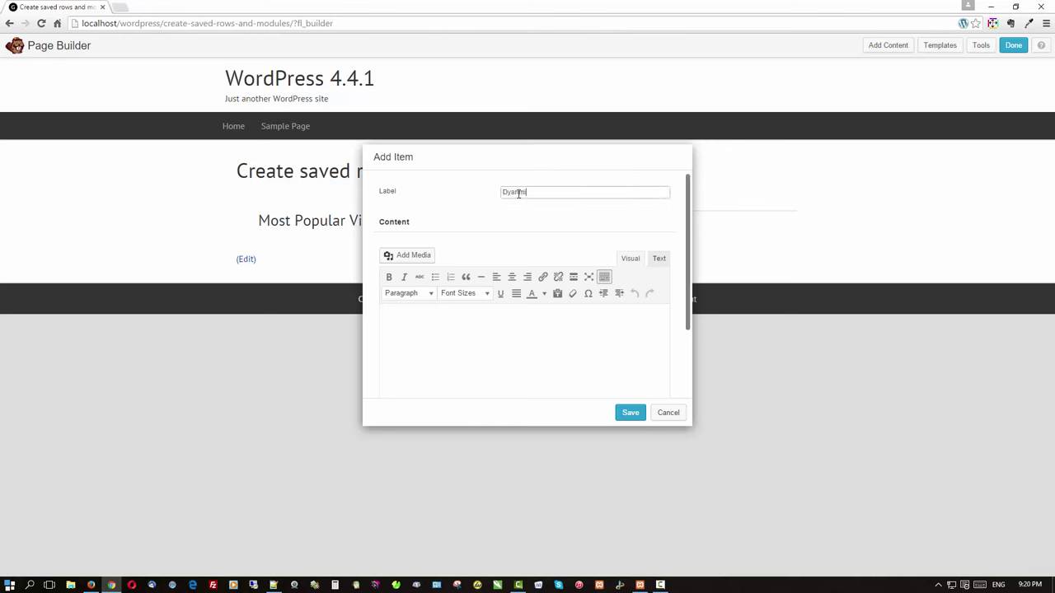
text(Dyamik We)
key(BackSpace)
key(BackSpace)
key(BackSpace)
key(BackSpace)
key(BackSpace)
text(namik)
- Enter the shortcode [fl_builder_insert_layout slug="dwb"] as the tab item's content and save the item
click(454, 318)
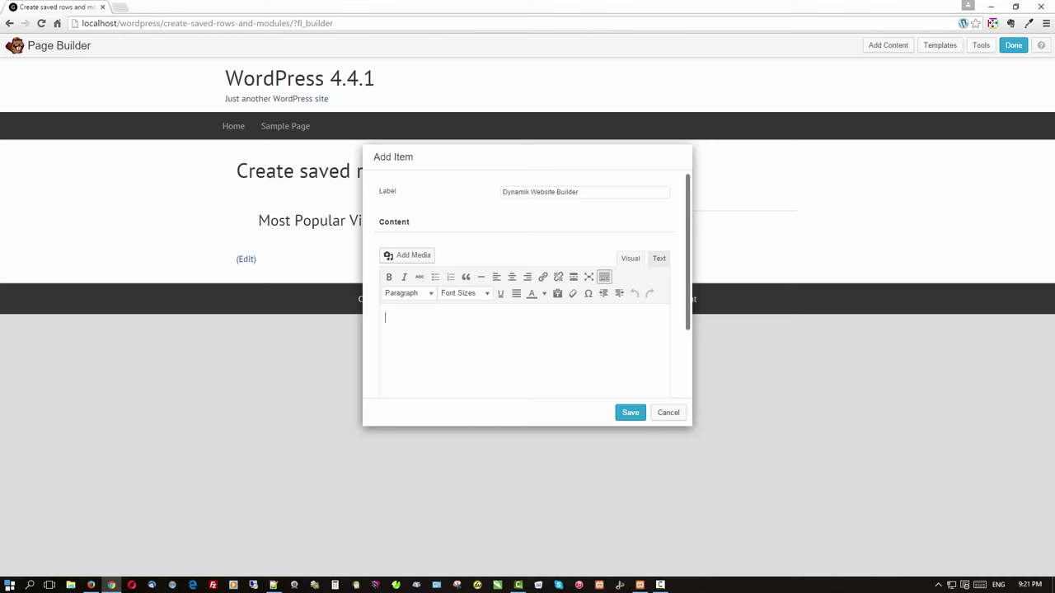
key(alt+Tab)
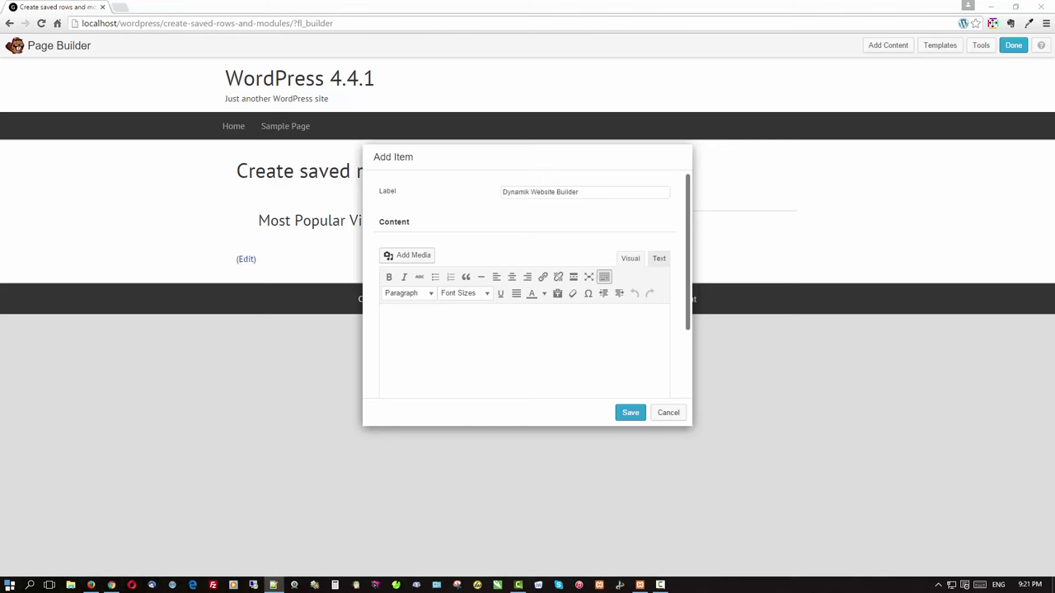
click(373, 319)
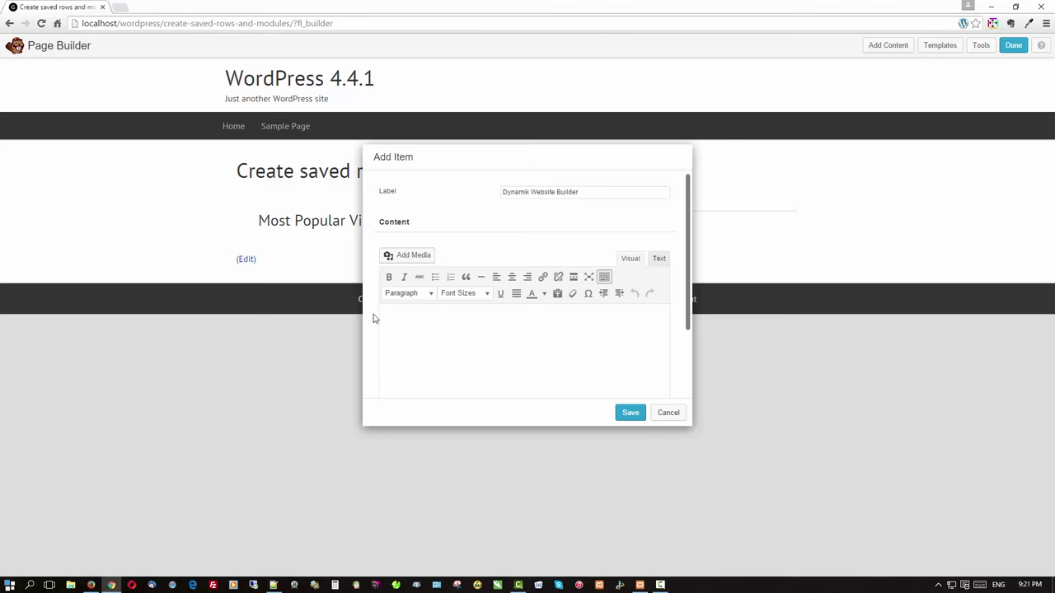
click(390, 314)
text([fl_builder_insert_layout slug=""])
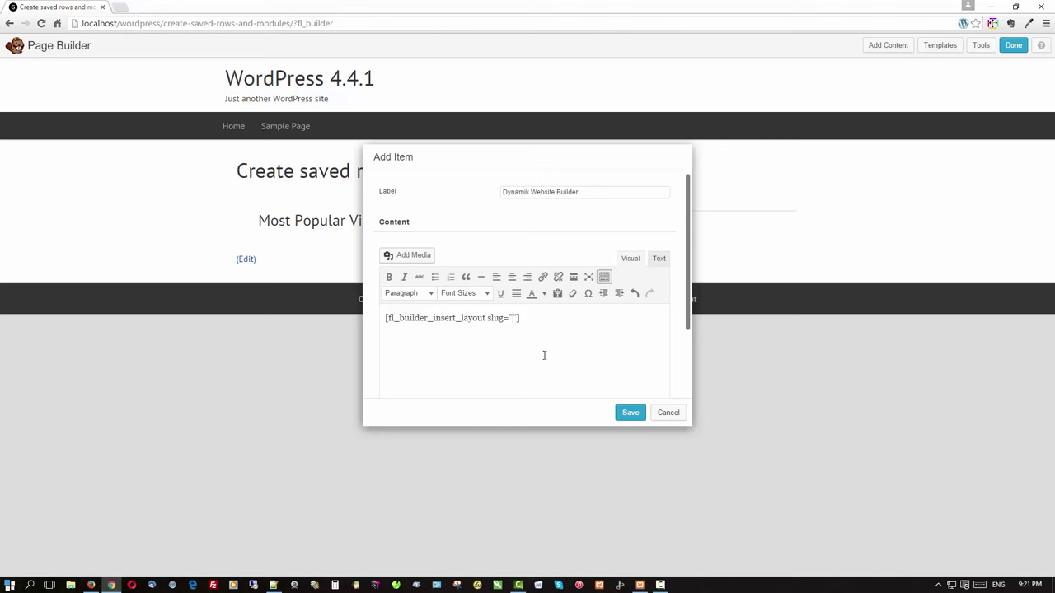
text(dwb)
click(631, 414)
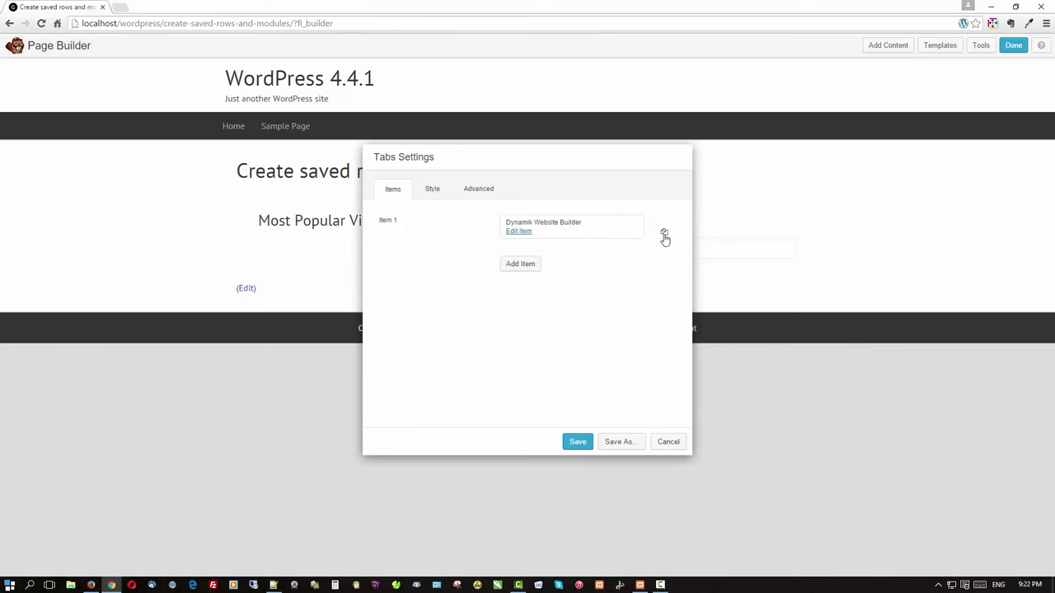
- Duplicate the "Dynamik Website Builder" tab item, relabel the copy "Beaver Builder", change its shortcode slug to "bb" and save the item
click(664, 235)
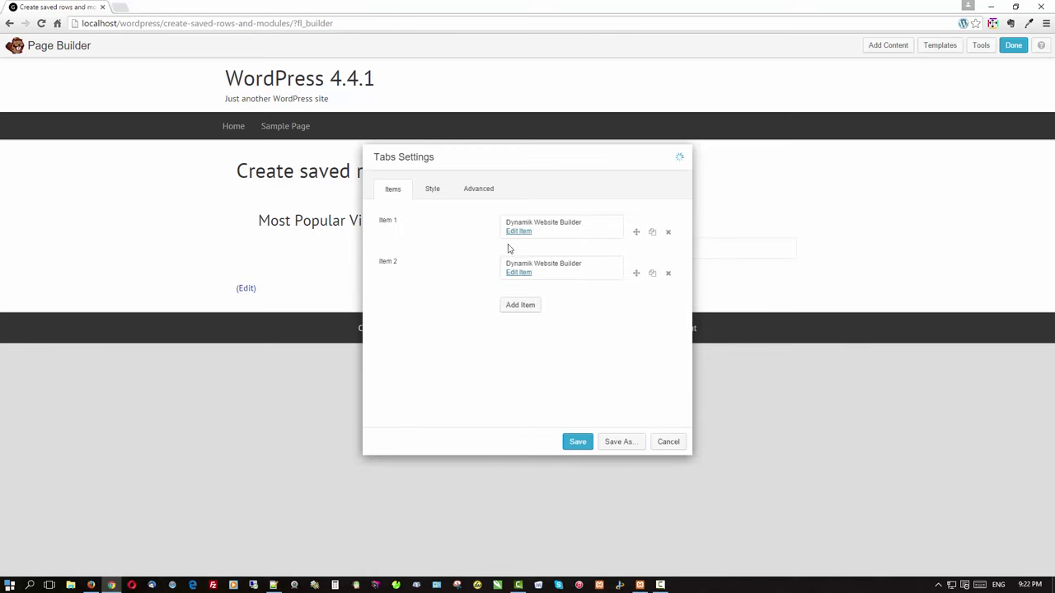
click(516, 273)
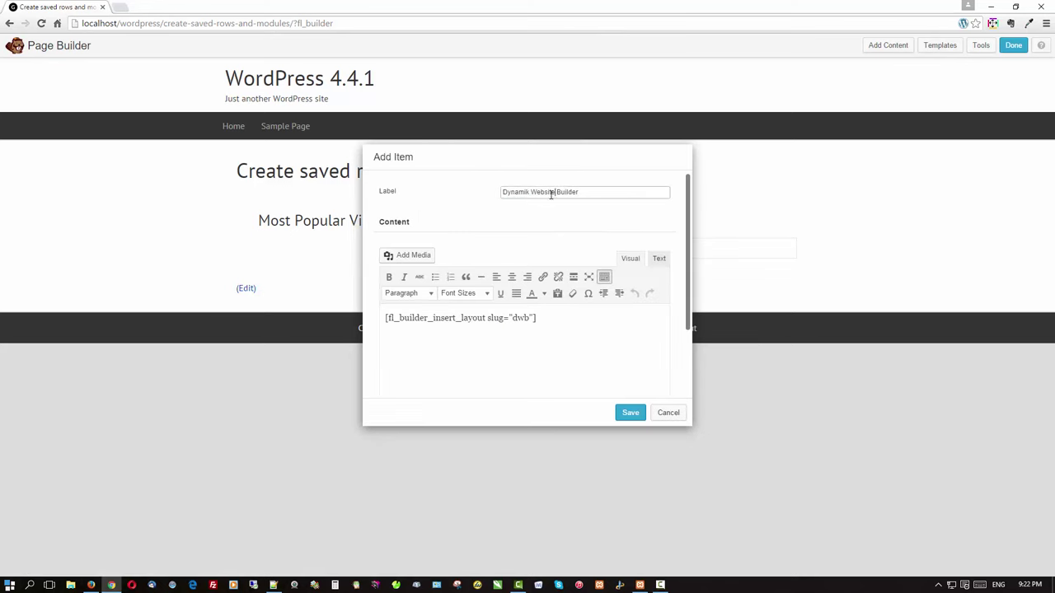
drag(553, 192, 452, 194)
text(Beaver)
double_click(519, 318)
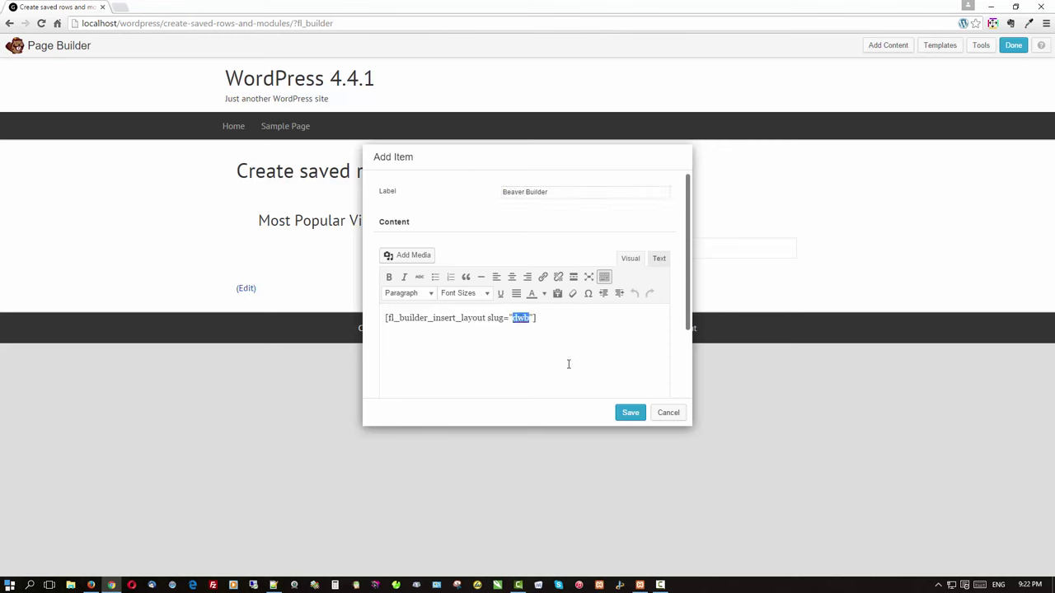
text(bb)
click(629, 412)
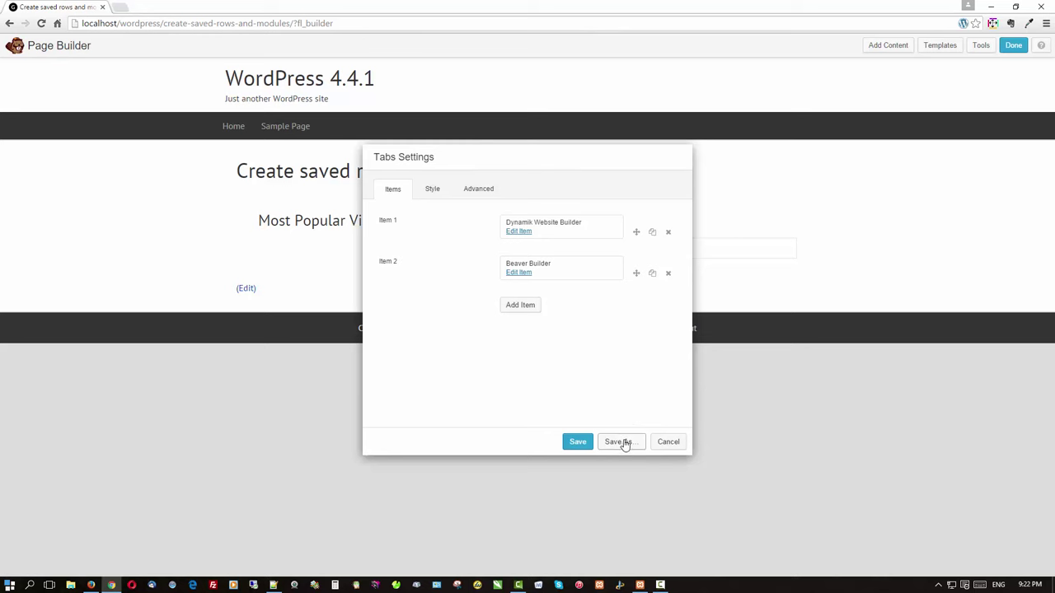
click(620, 443)
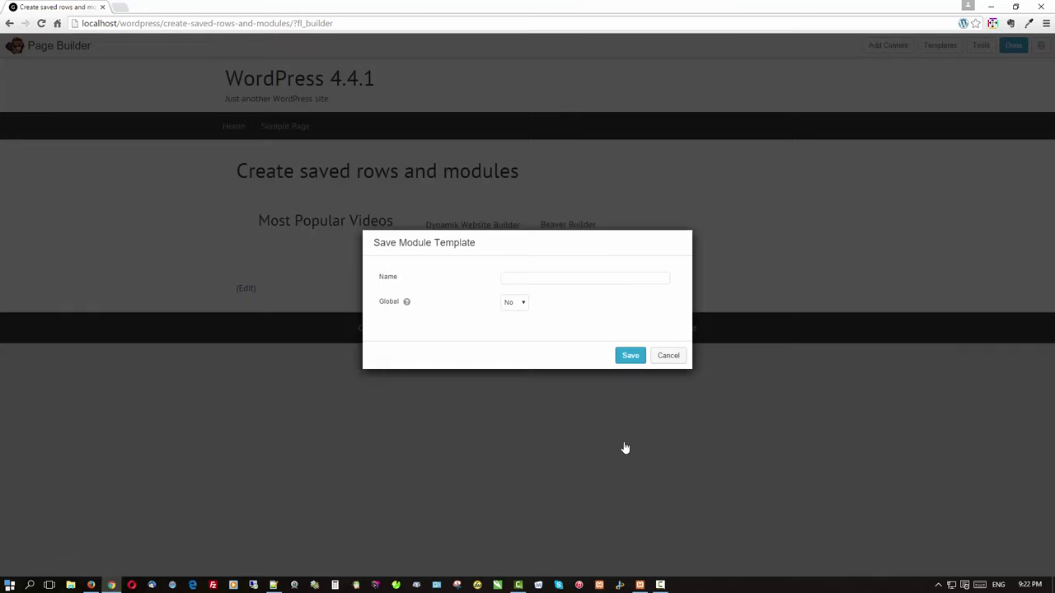
click(516, 281)
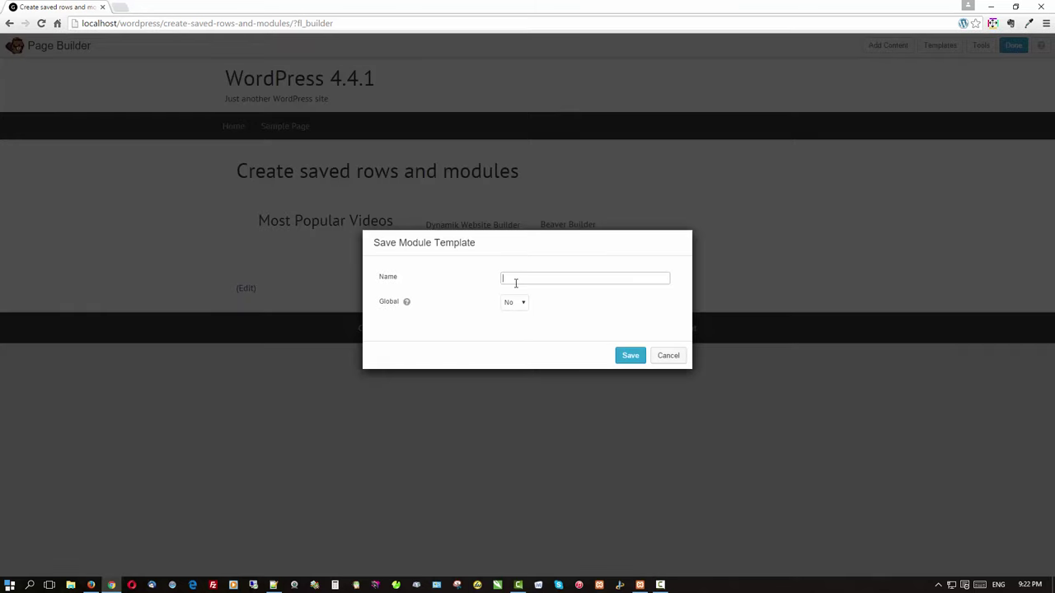
text(toptabs)
key(BackSpace)
key(BackSpace)
key(BackSpace)
key(BackSpace)
text(abs)
click(520, 304)
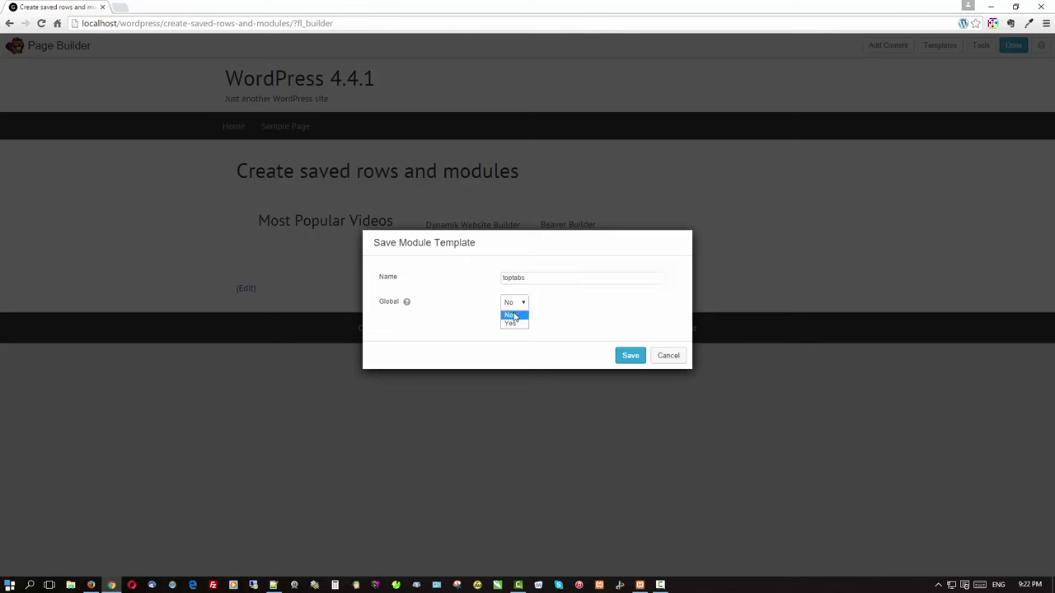
click(514, 323)
click(659, 355)
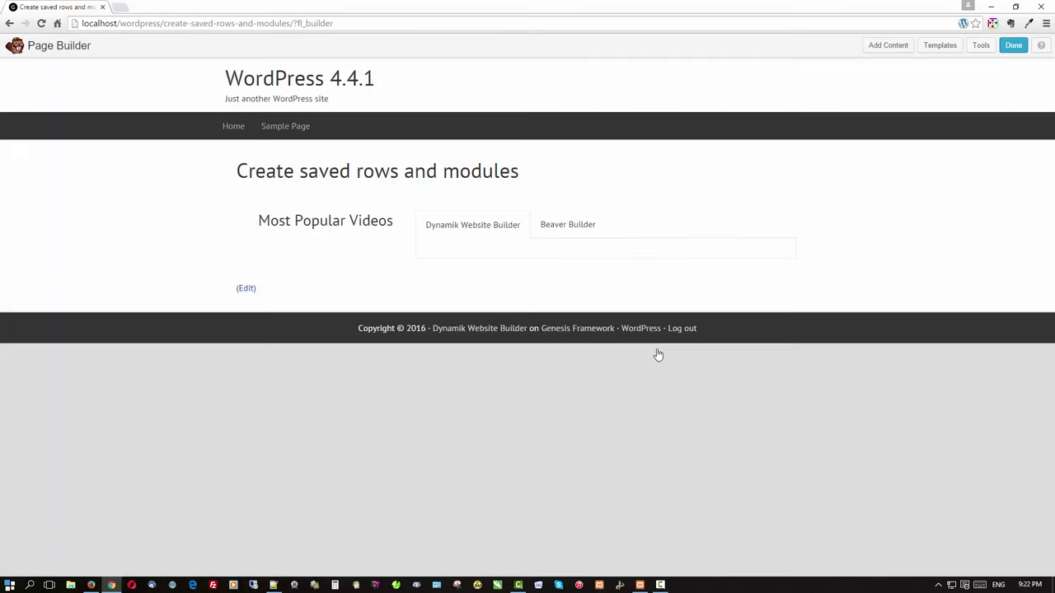
- Save the row containing the heading and tabs as a global row template named "toptabs", then publish the page's layout changes
mouse_move(530, 236)
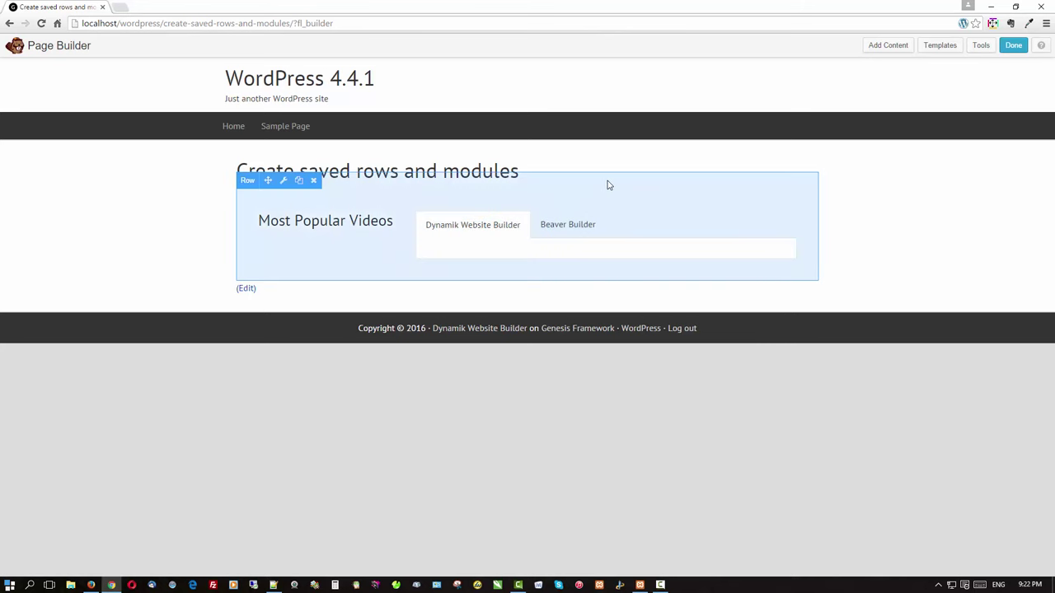
mouse_move(572, 231)
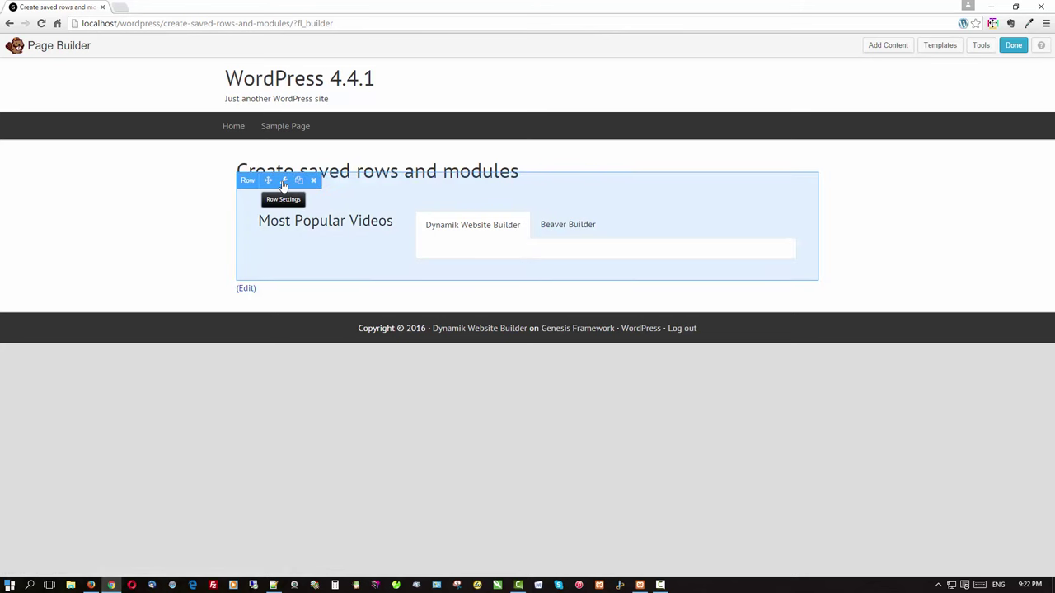
click(283, 183)
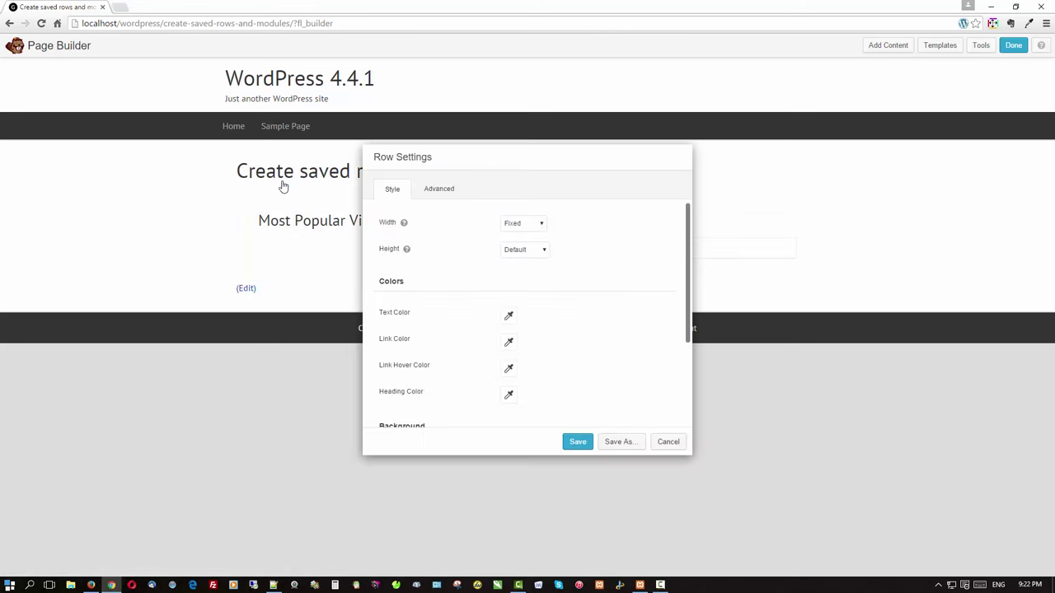
click(620, 442)
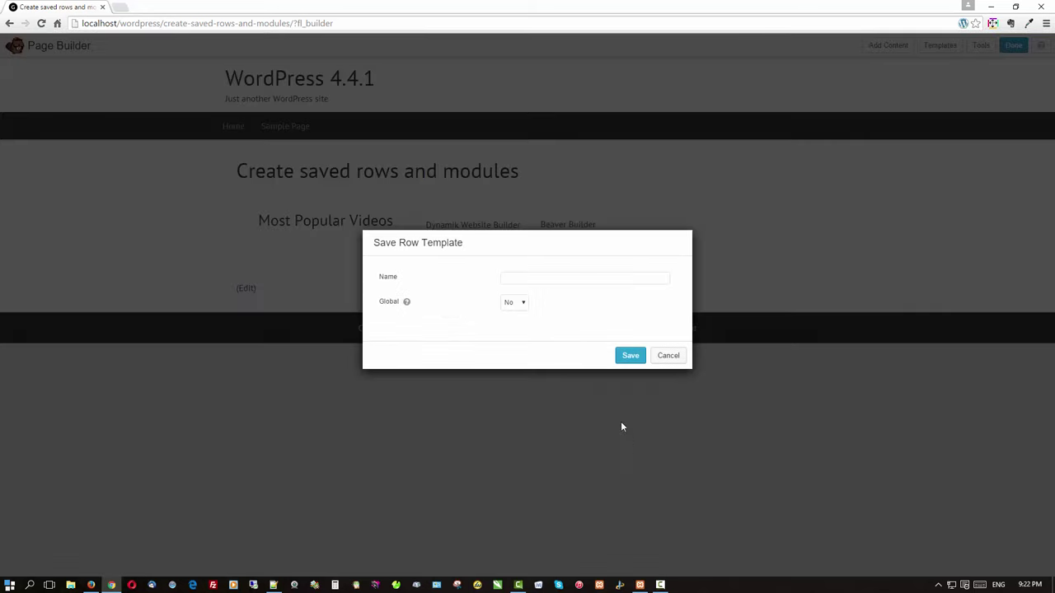
click(542, 277)
text(toptabs)
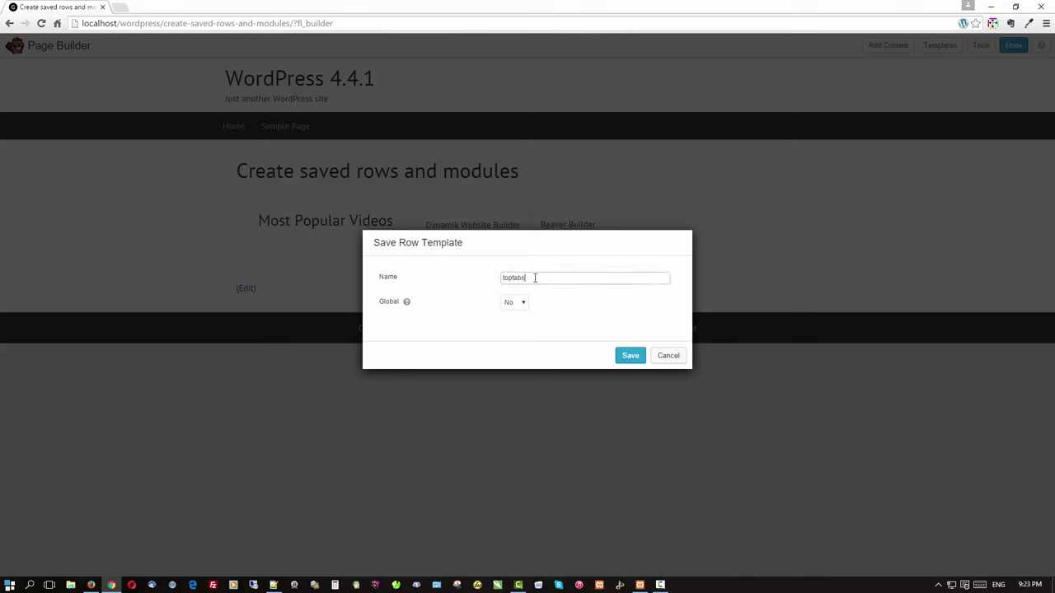
click(509, 303)
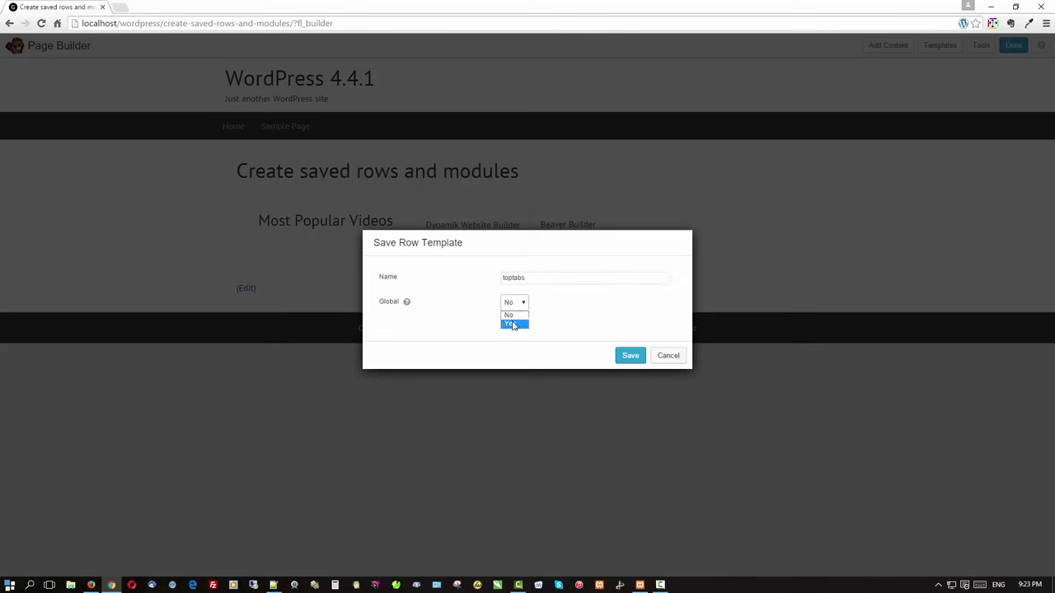
click(513, 324)
click(629, 356)
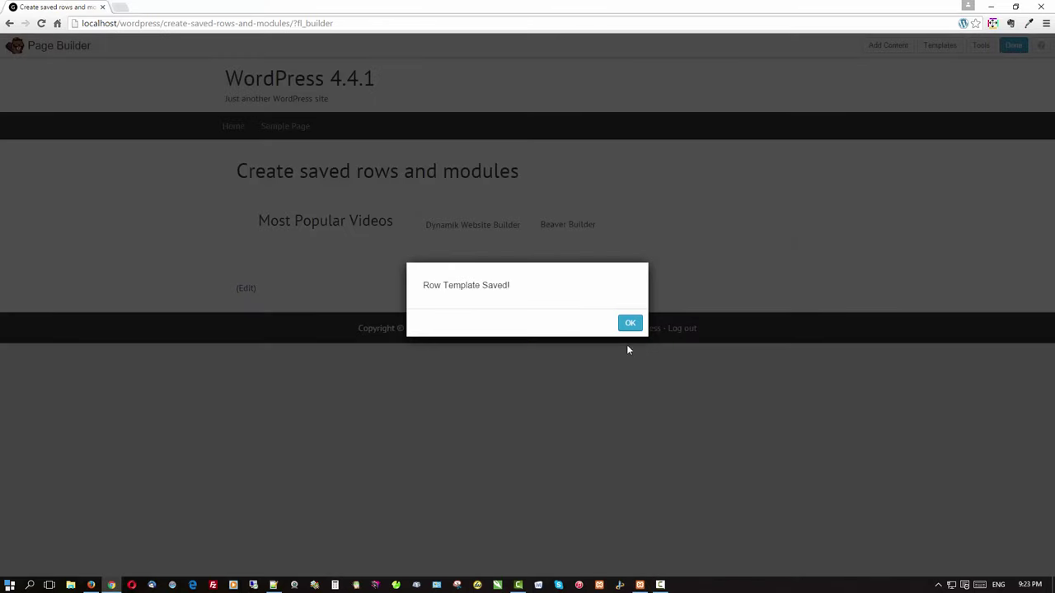
click(636, 326)
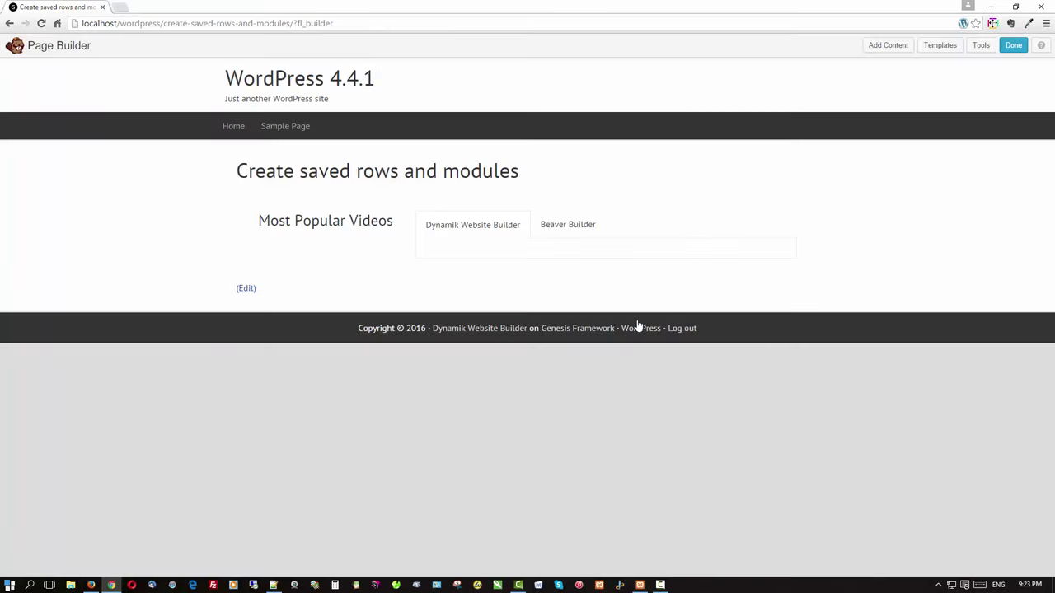
click(1016, 45)
click(525, 280)
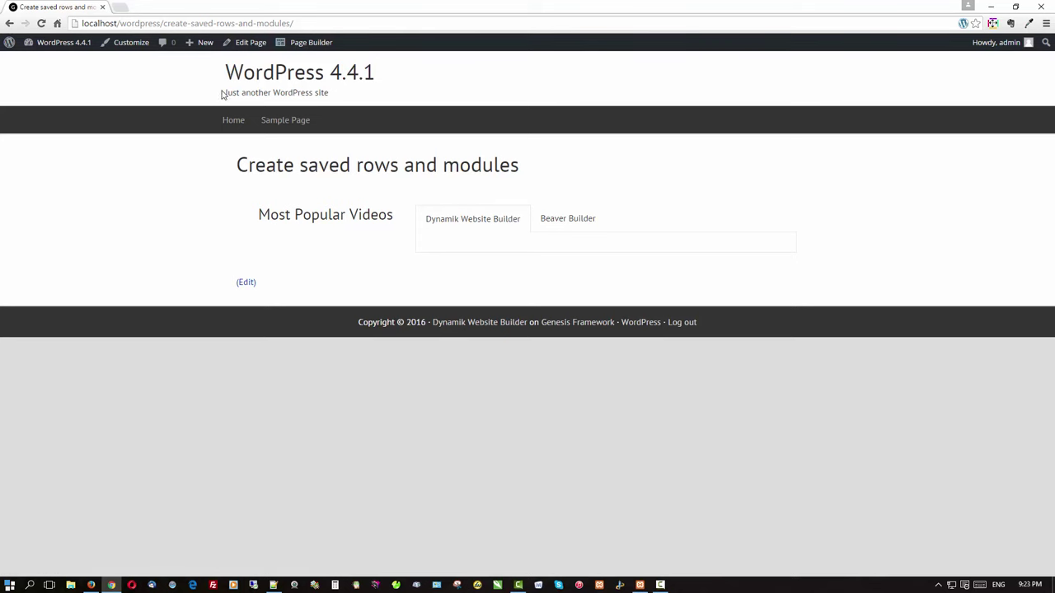
- Go to the site's widget management screen and add a Text widget to the Header Right area
mouse_move(71, 45)
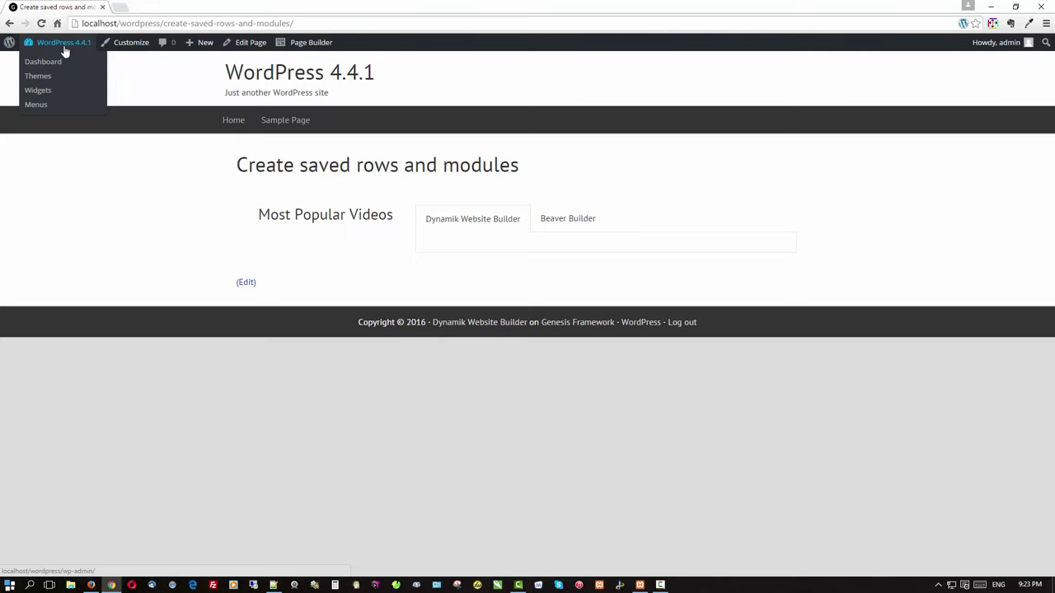
click(37, 90)
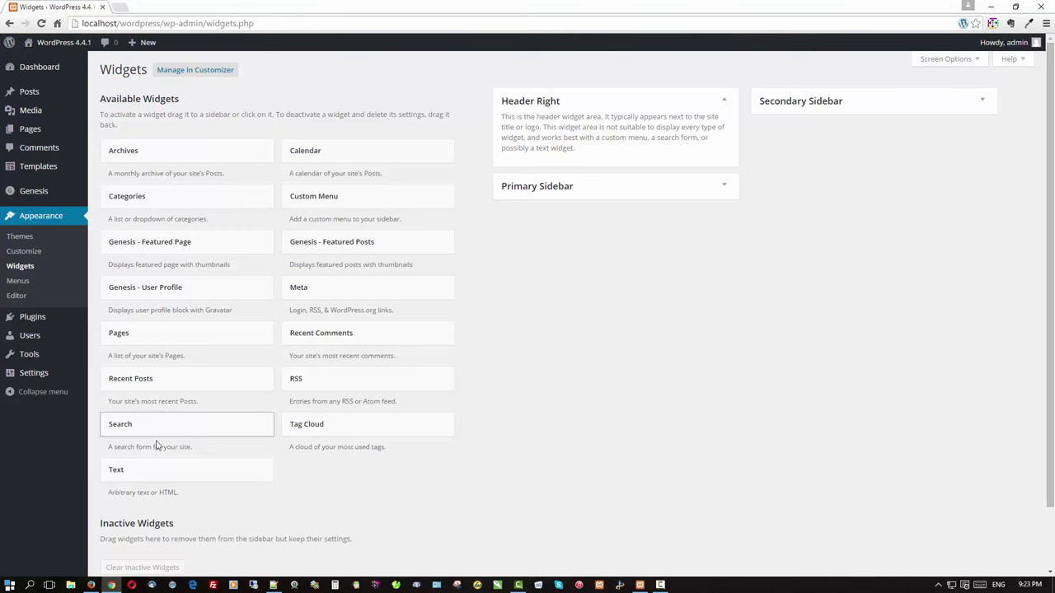
drag(145, 472, 597, 173)
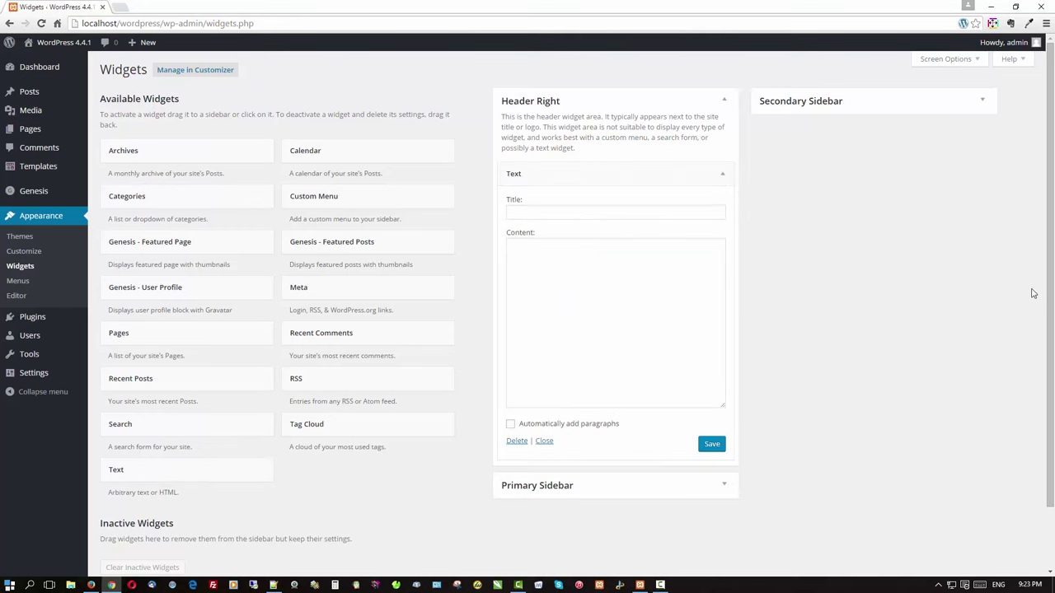
- Enter the shortcode [fl_builder_insert_layout slug="toptabs"] as the Text widget's content and save the widget
click(570, 256)
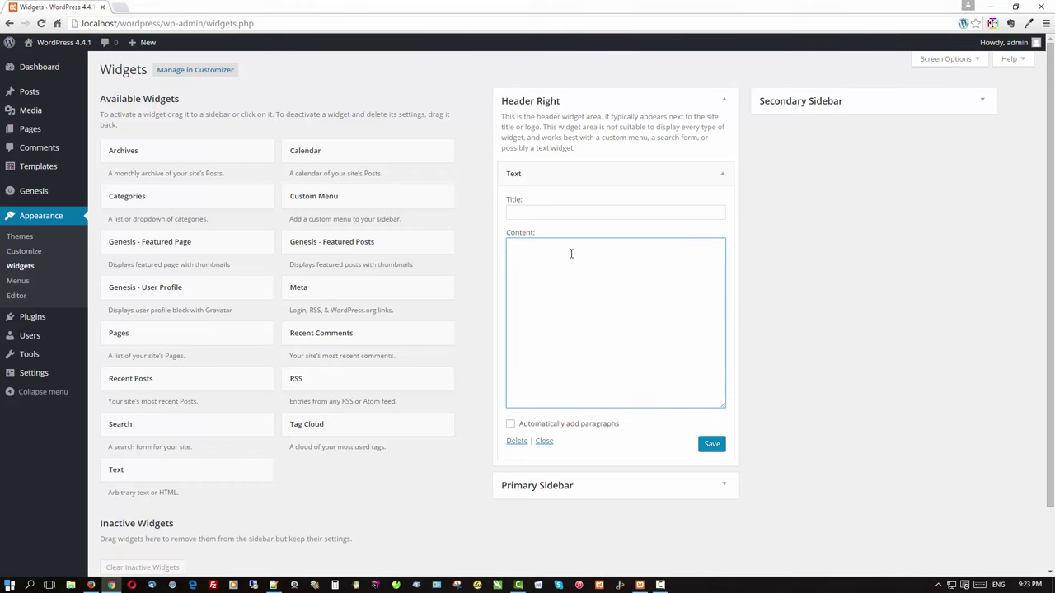
text([fl_builder_insert_layout slug=""])
click(622, 245)
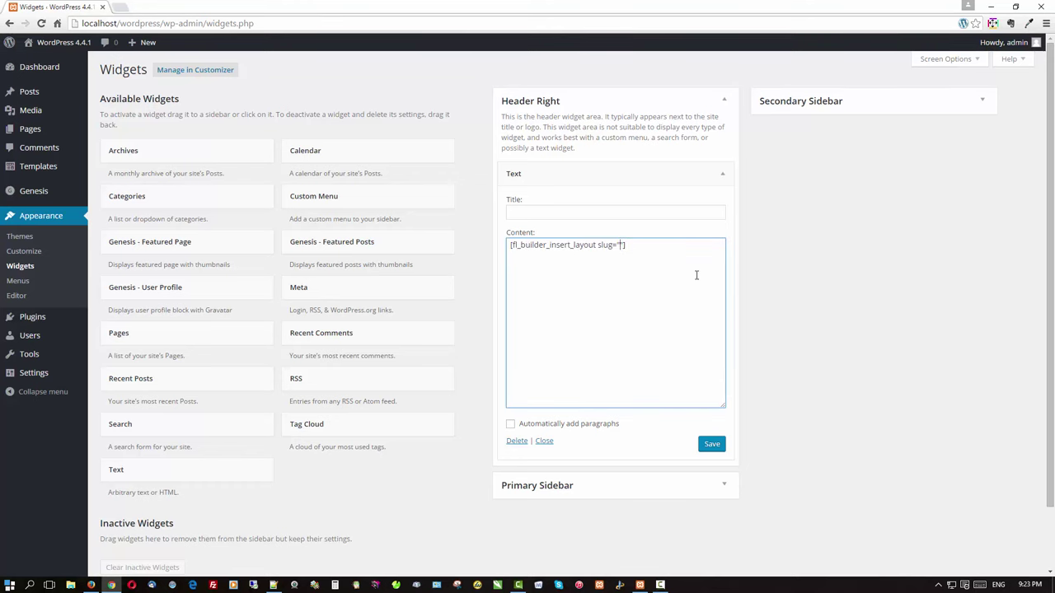
text(toptabs)
click(711, 443)
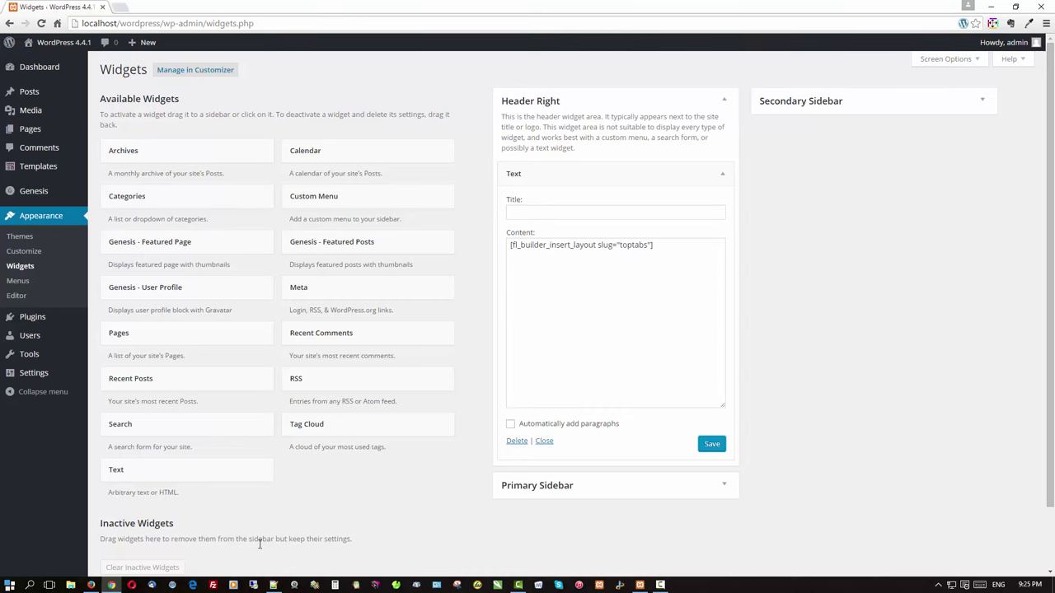
- Switch to Firefox, reload the site's home page and check both tabs of the layout in the header
click(92, 585)
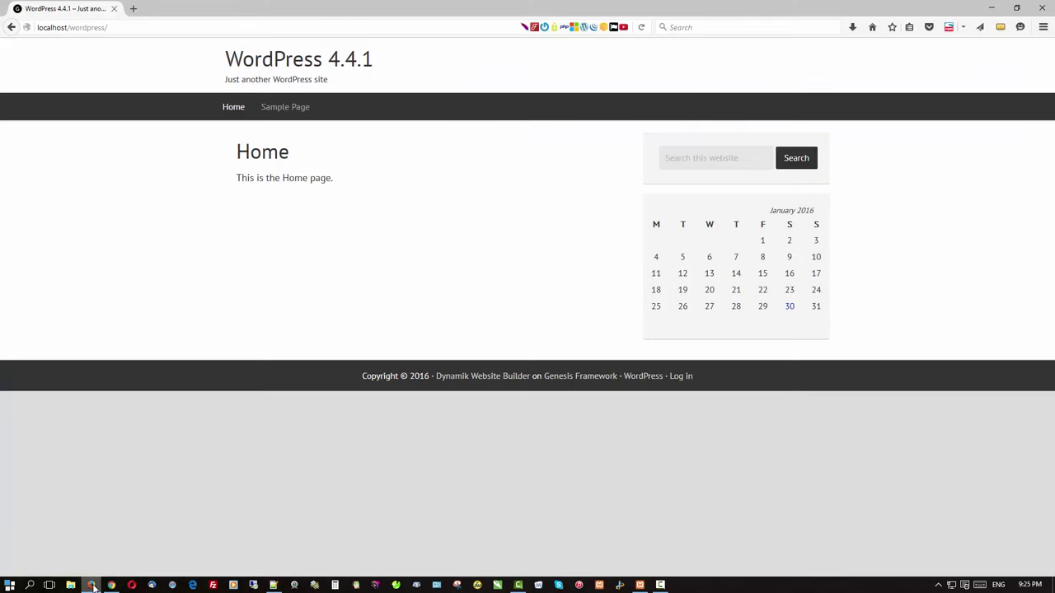
click(265, 61)
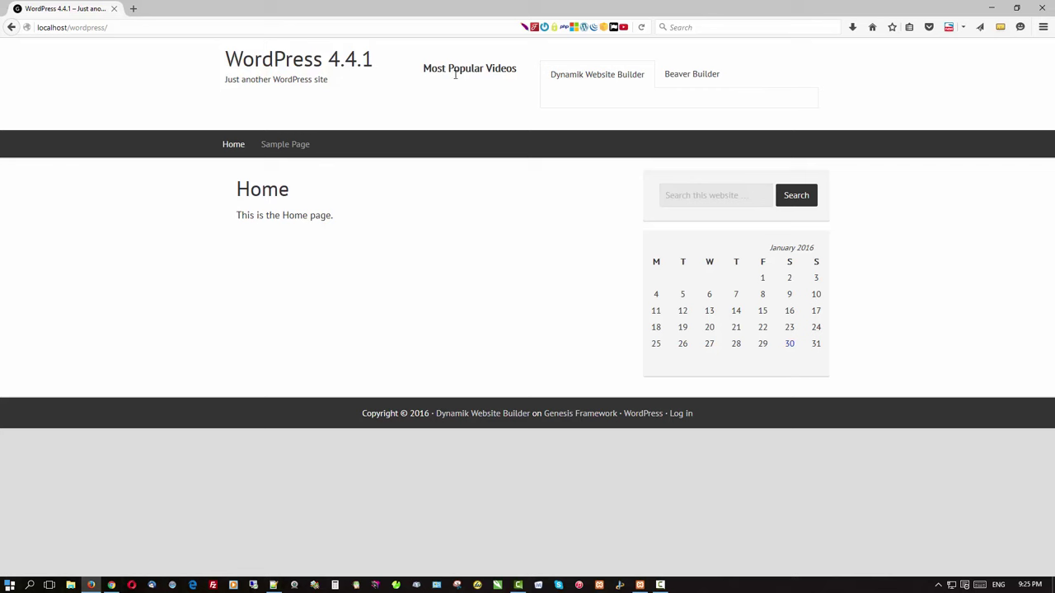
click(684, 83)
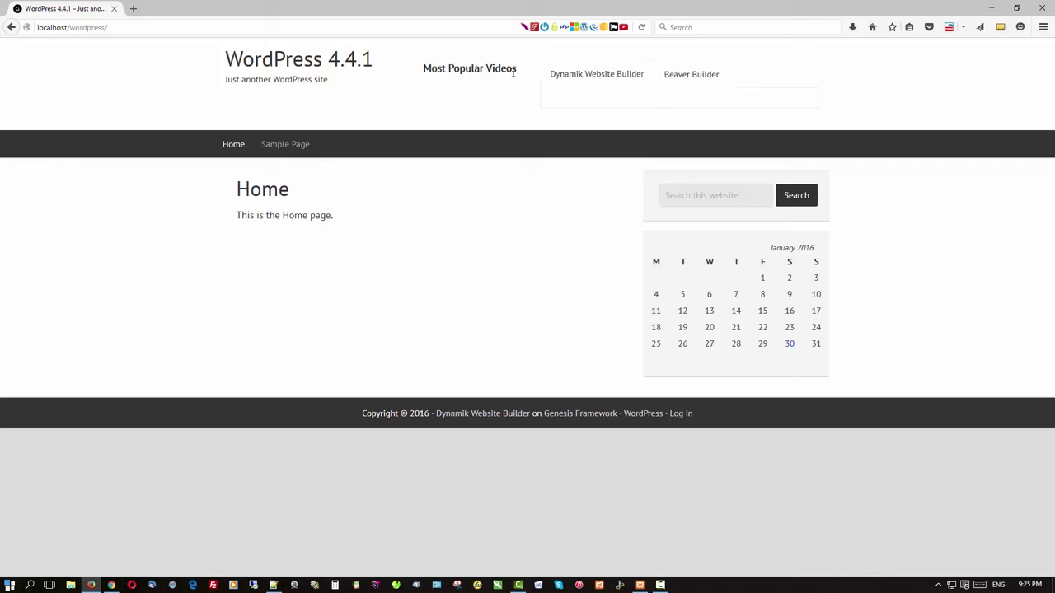
click(555, 77)
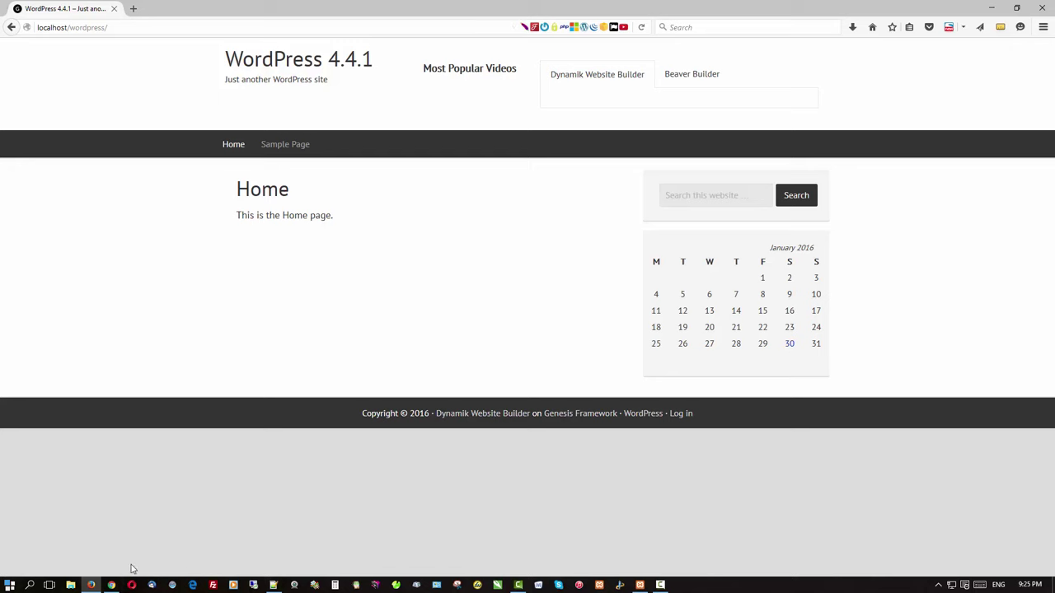
- Switch back to Chrome and review the layout width and header settings in the Dynamik design options
click(111, 585)
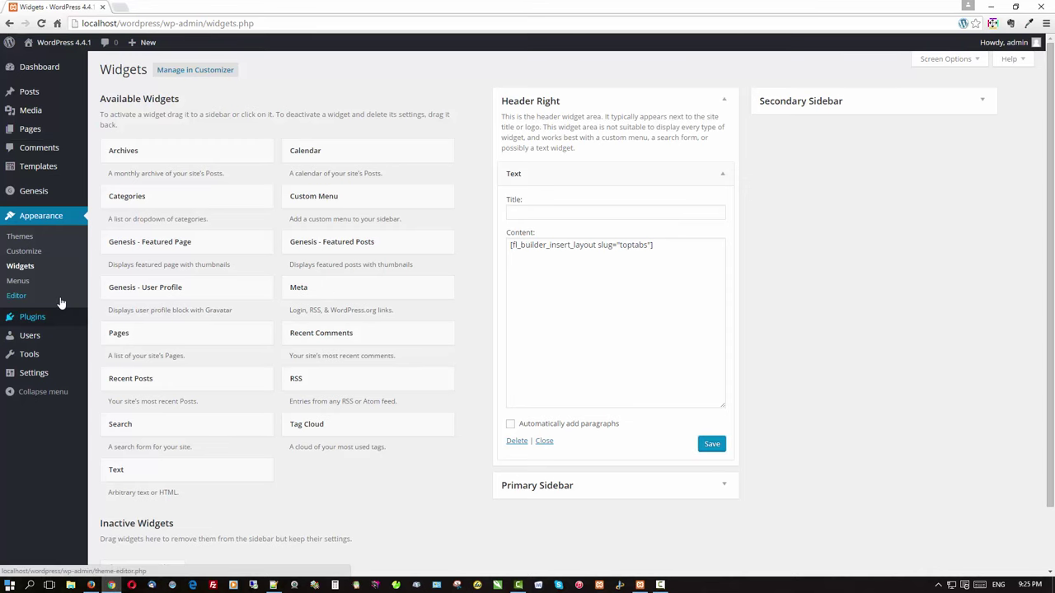
mouse_move(38, 194)
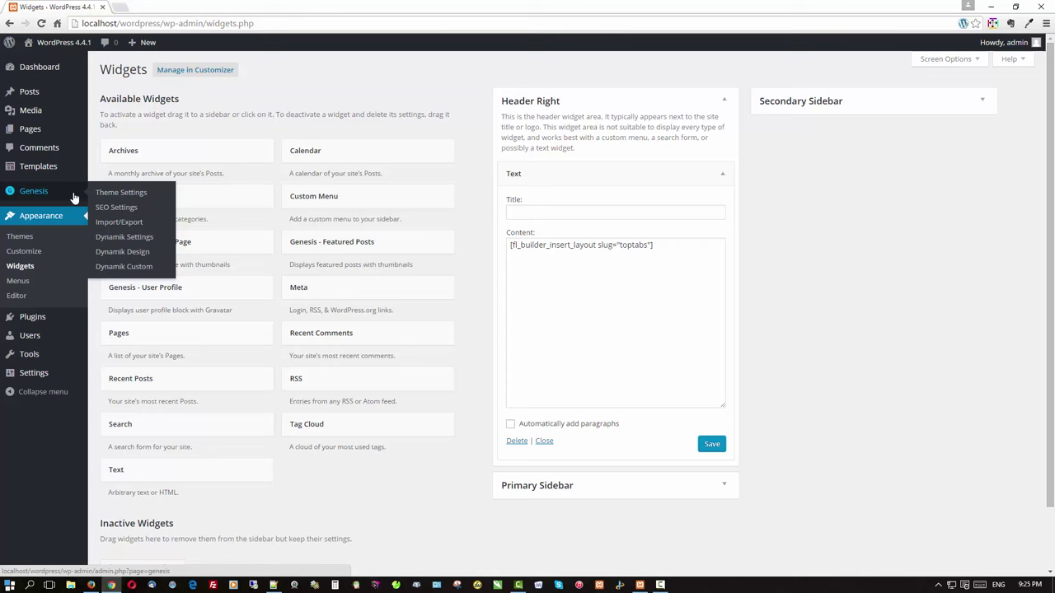
click(128, 253)
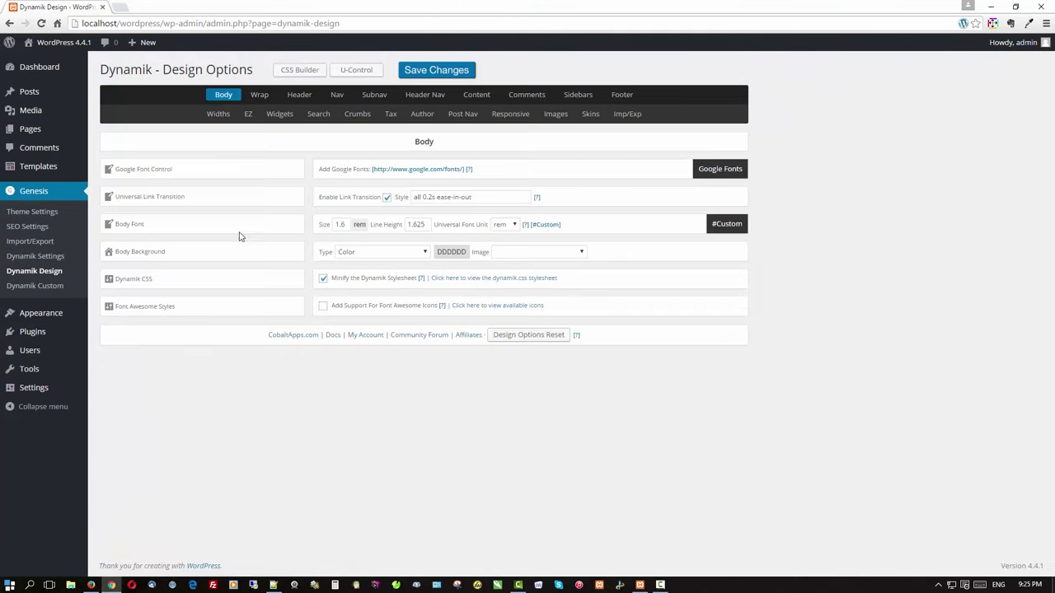
click(219, 114)
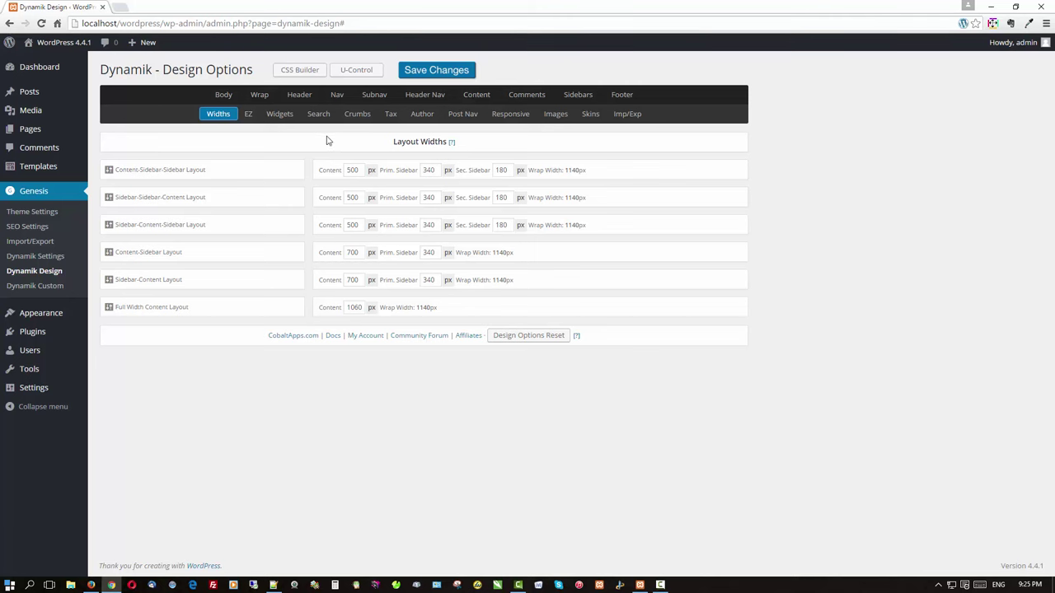
click(295, 96)
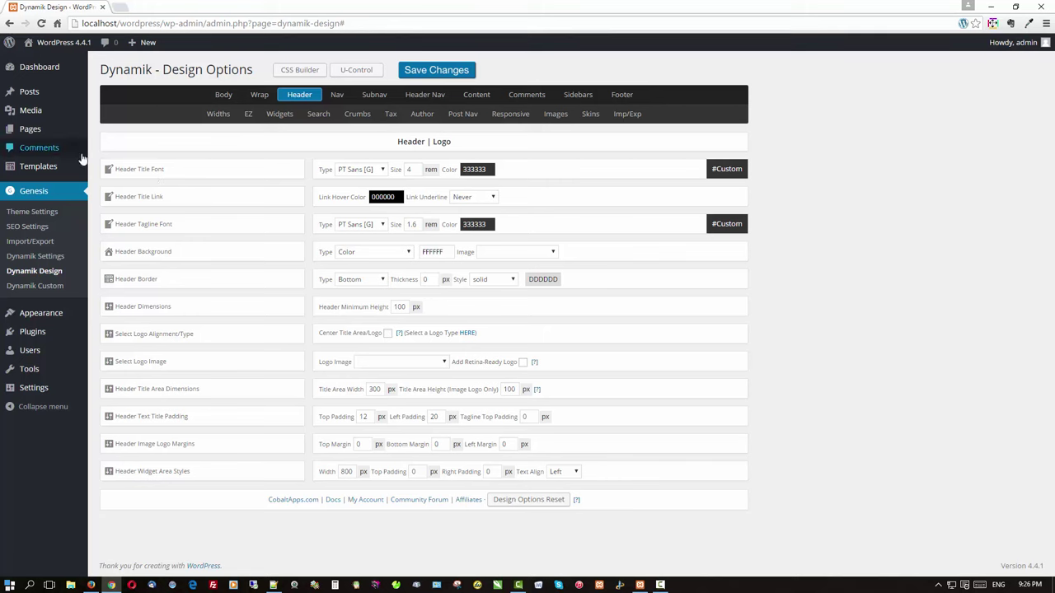
- Open the "Create saved rows and modules" page in Page Builder and add a 2 Columns row below the tabs
click(36, 135)
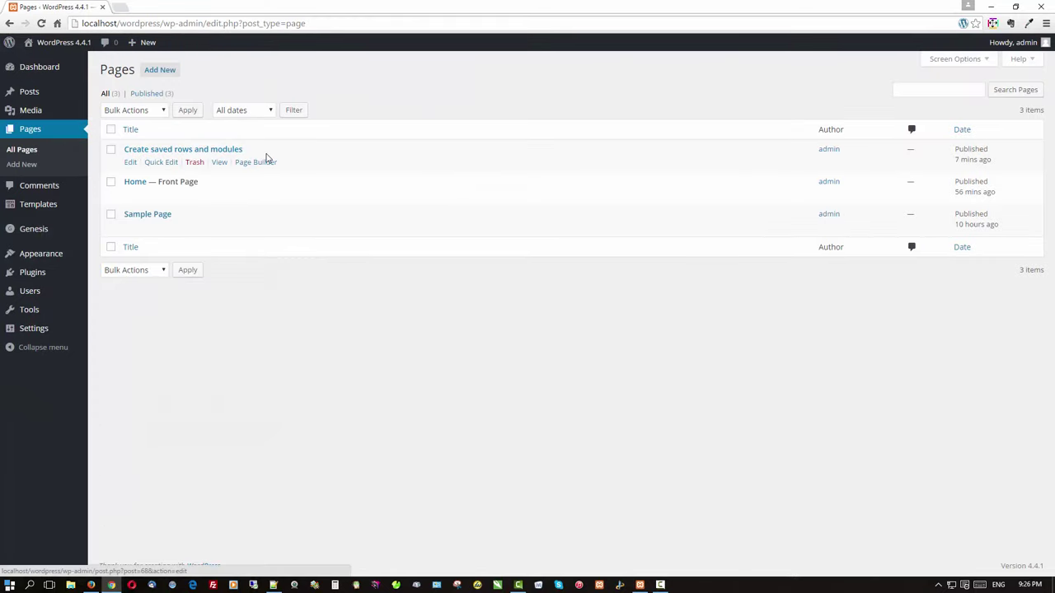
click(265, 165)
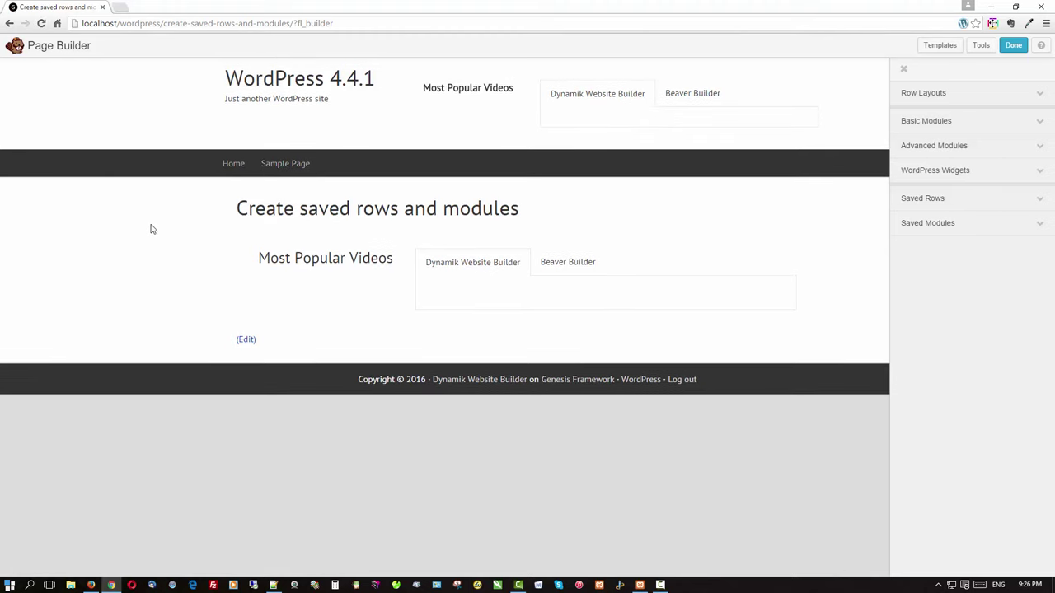
click(894, 93)
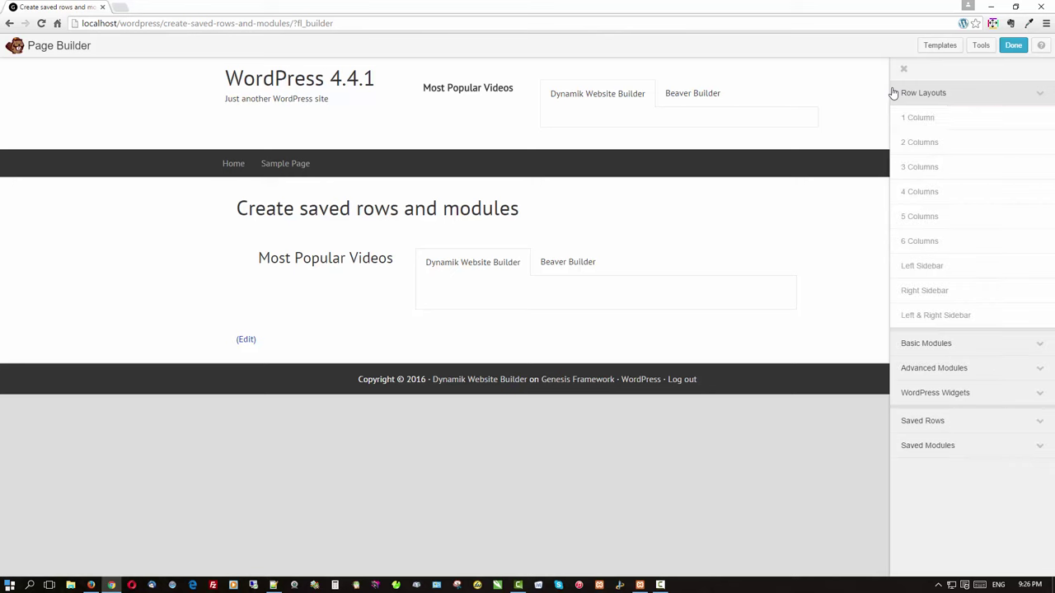
drag(948, 142, 569, 350)
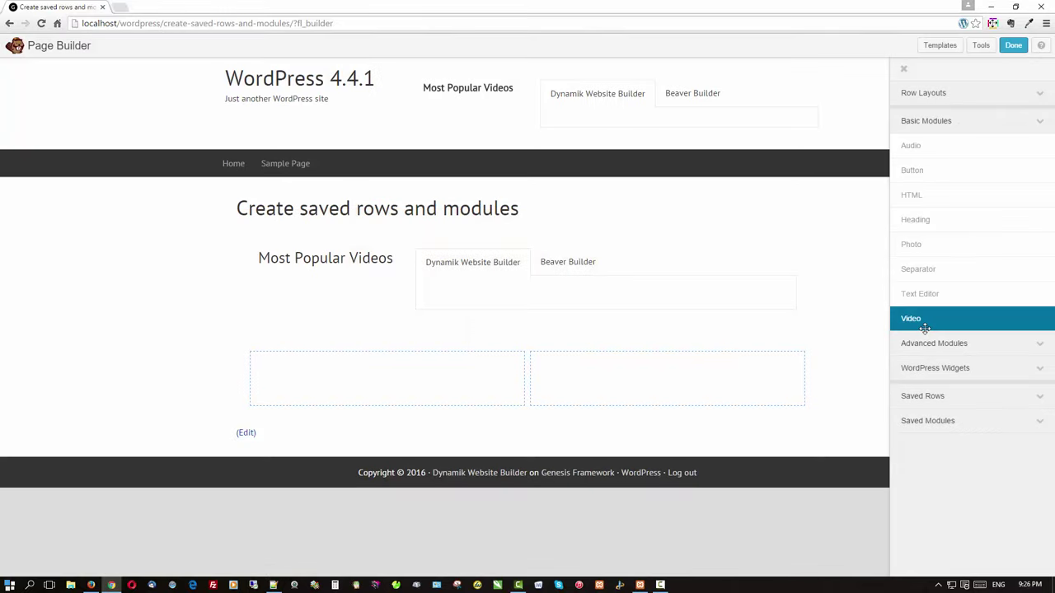
- Add a Video module to the new row's first column, using the 640×480 YouTube embed code for video b3MtU27iwDk with rel=0, and save it
drag(928, 322, 413, 396)
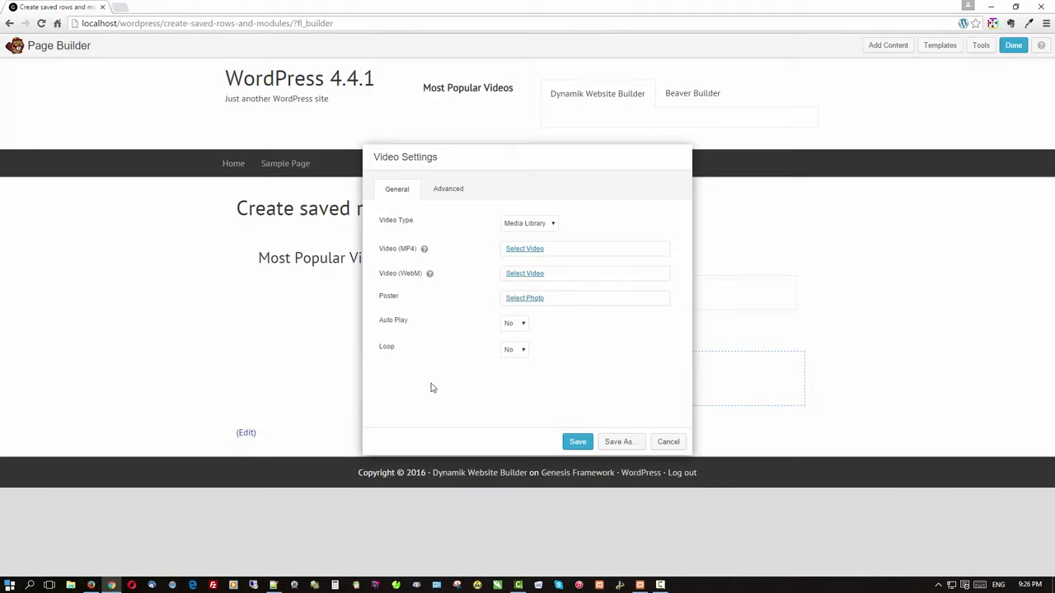
click(527, 226)
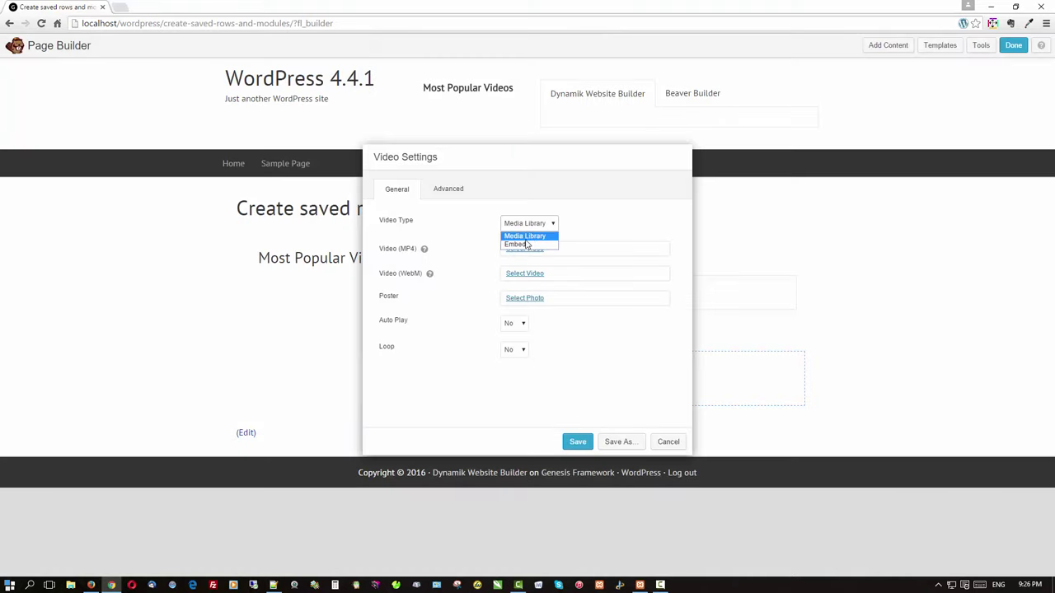
click(527, 244)
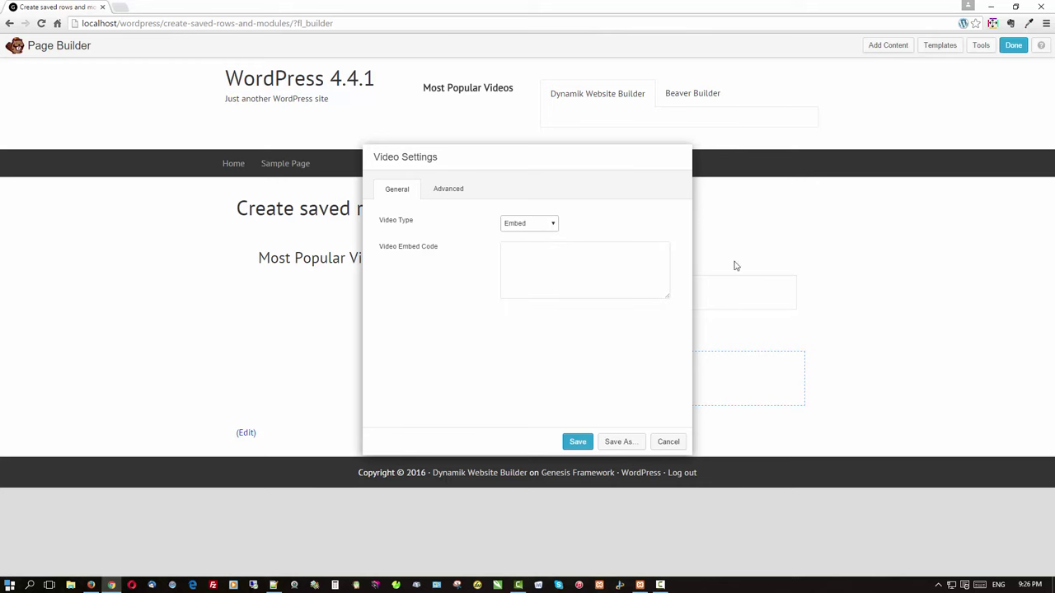
key(alt+Tab)
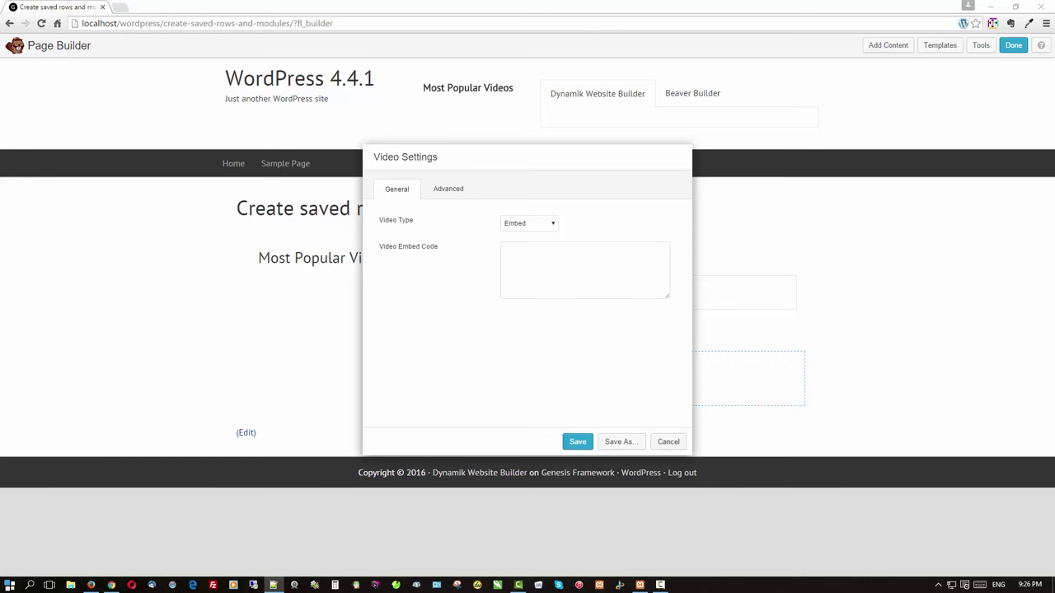
click(502, 253)
text(<iframe width="640" height="480" src="https://www.youtube.com/embed/b3MtU27iwDk?rel=0" frameborder="0" allowfullscreen></iframe>)
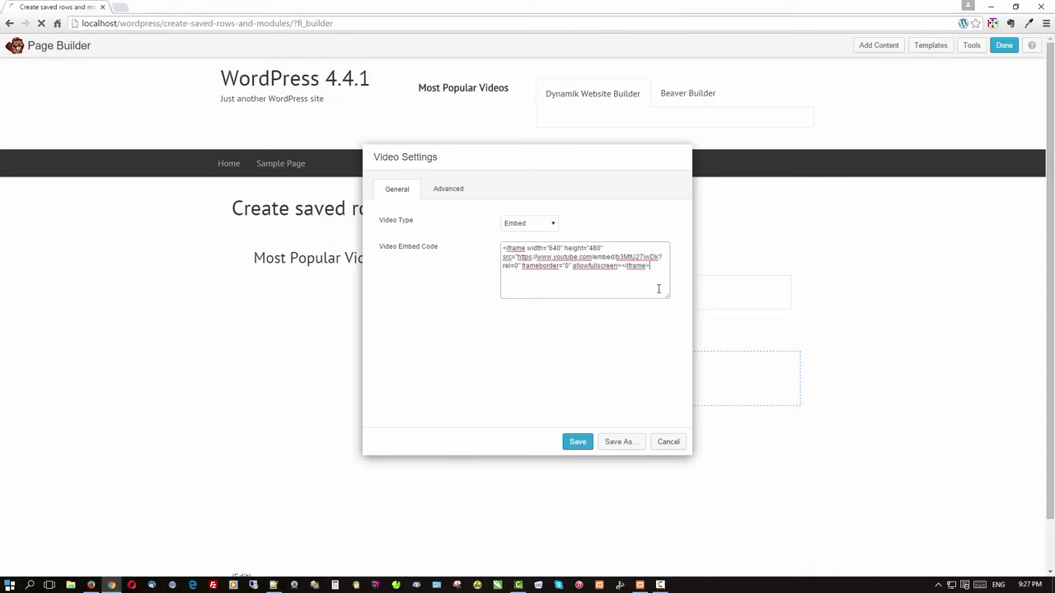
click(578, 444)
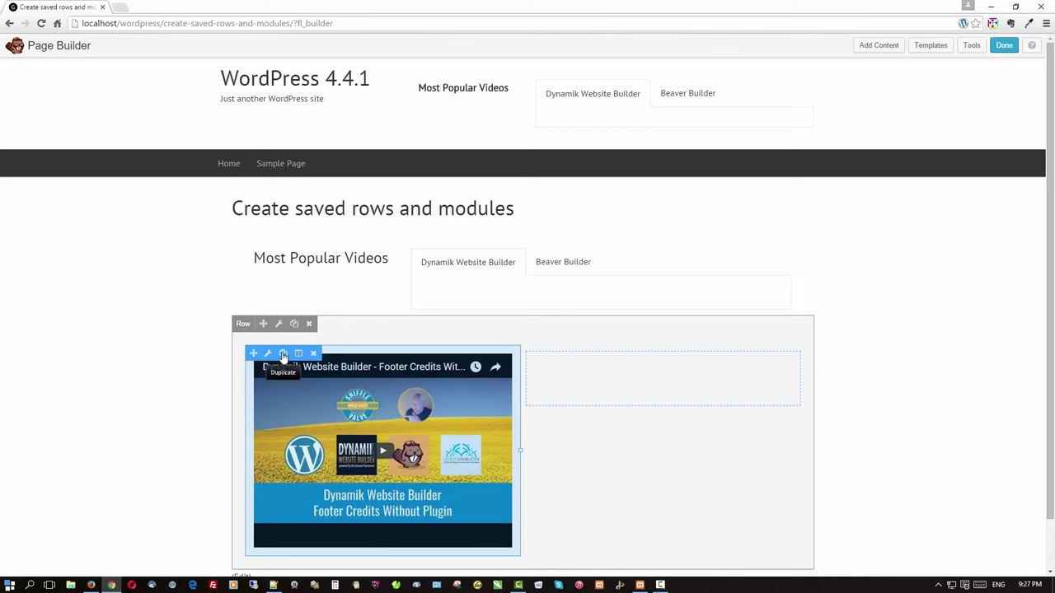
- Duplicate the Video module and move the copy into the row's empty second column
click(283, 355)
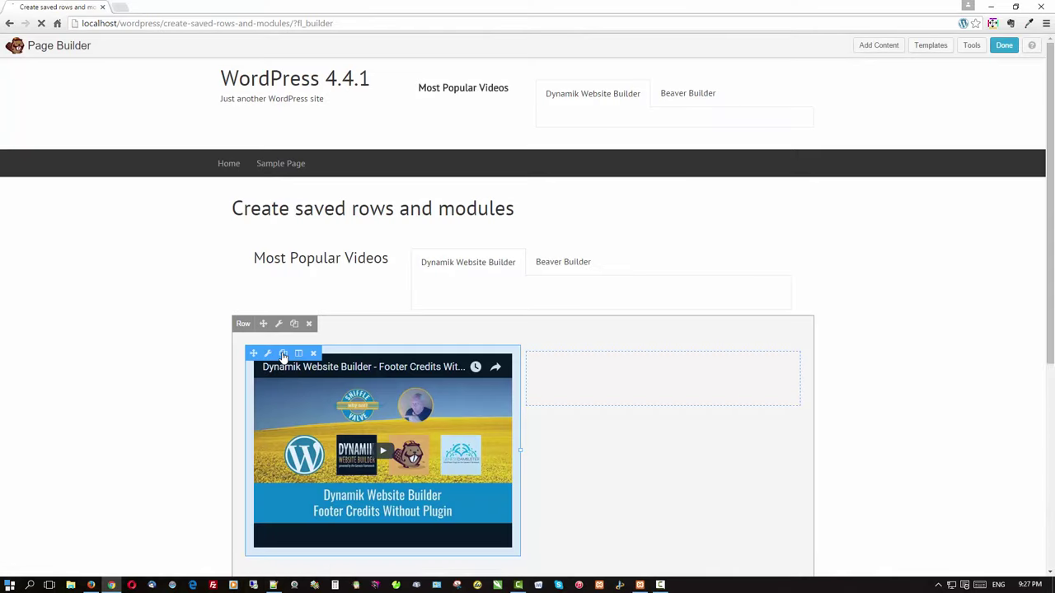
scroll(153, 422, down, 1)
scroll(153, 423, down, 1)
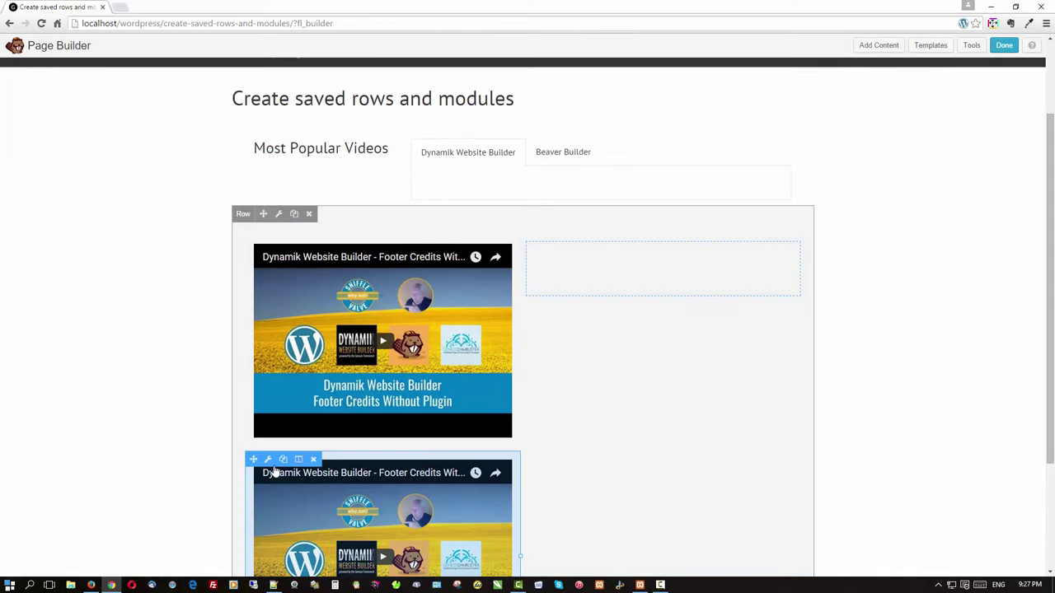
drag(252, 461, 542, 297)
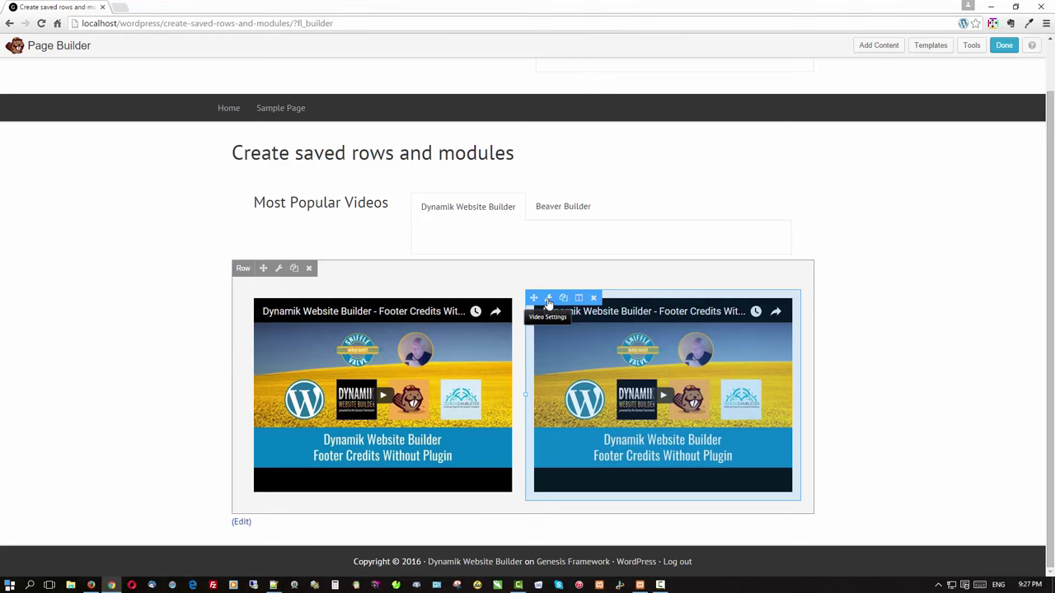
- Replace the second column video's embed code with the 640×480 YouTube iframe for video SDgVF8tdEu0 and save the module
click(548, 301)
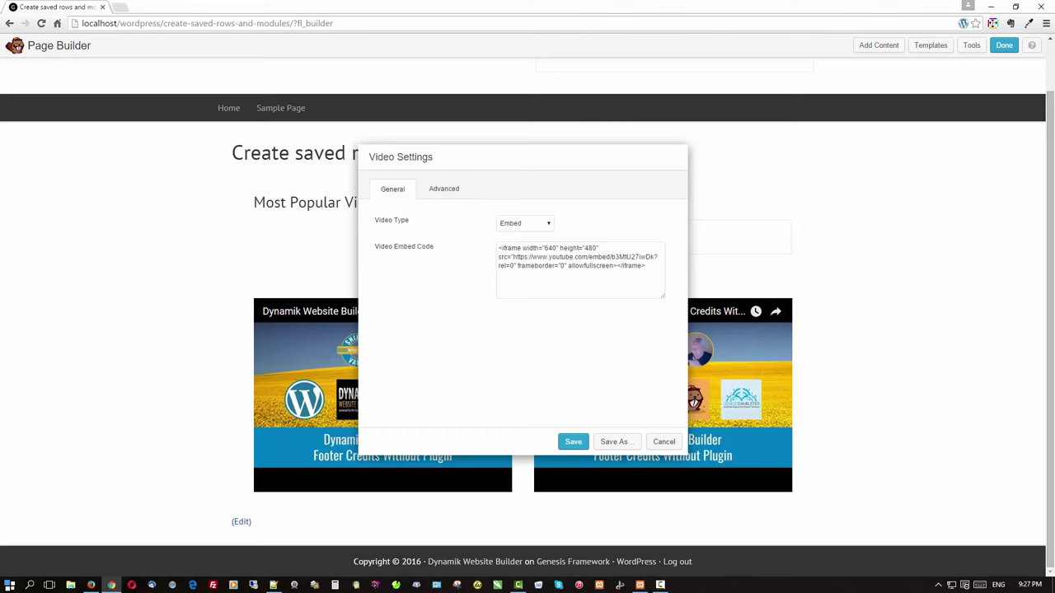
key(alt+Tab)
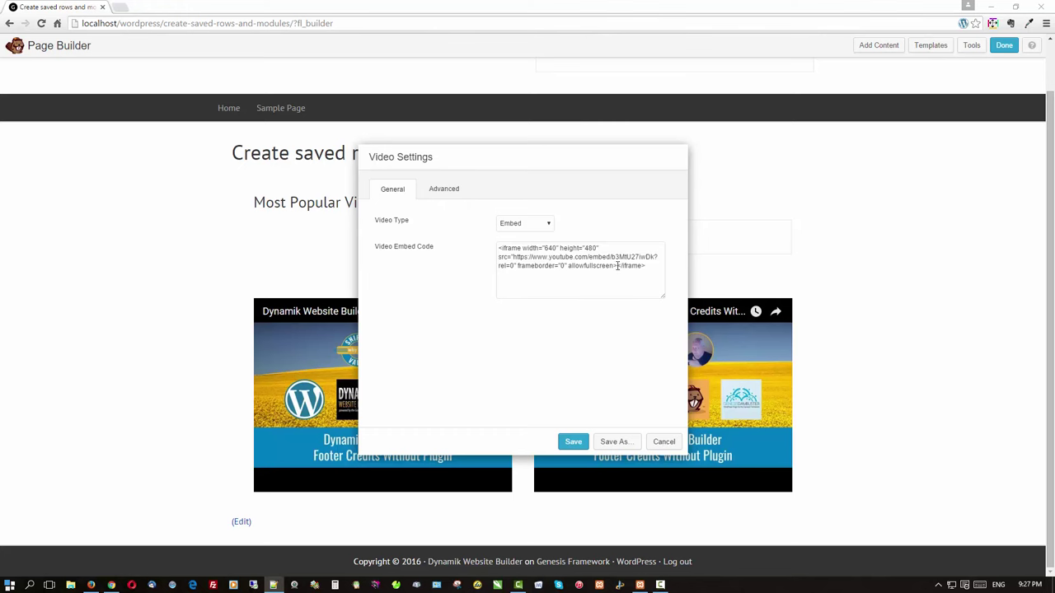
drag(648, 264, 498, 247)
text(<iframe width="640" height="480" src="https://www.youtube.com/embed/SDgVF8tdEu0?rel=0" frameborder="0" allowfullscreen></iframe>)
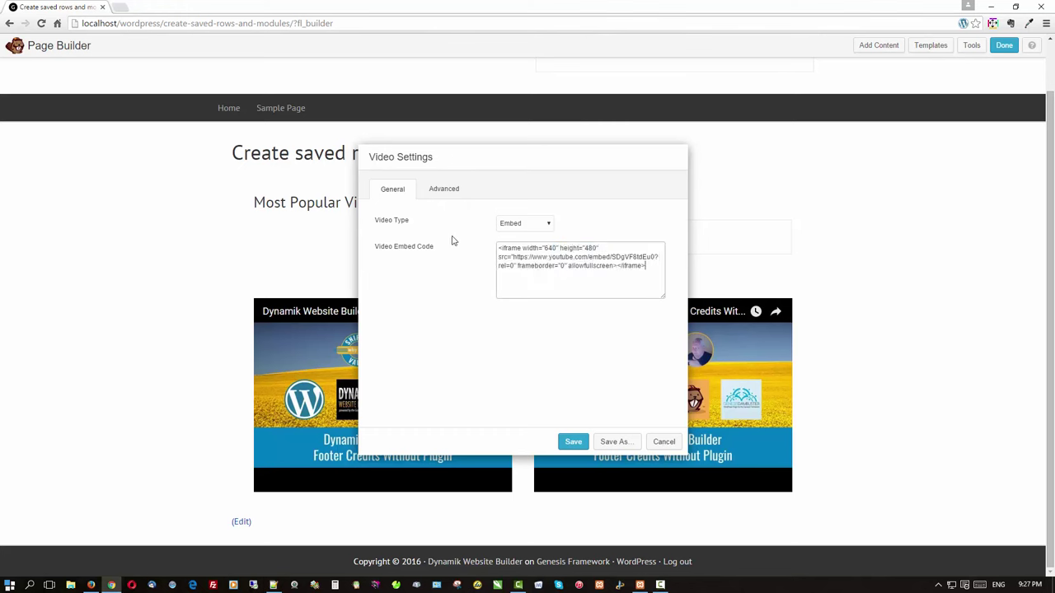
click(572, 442)
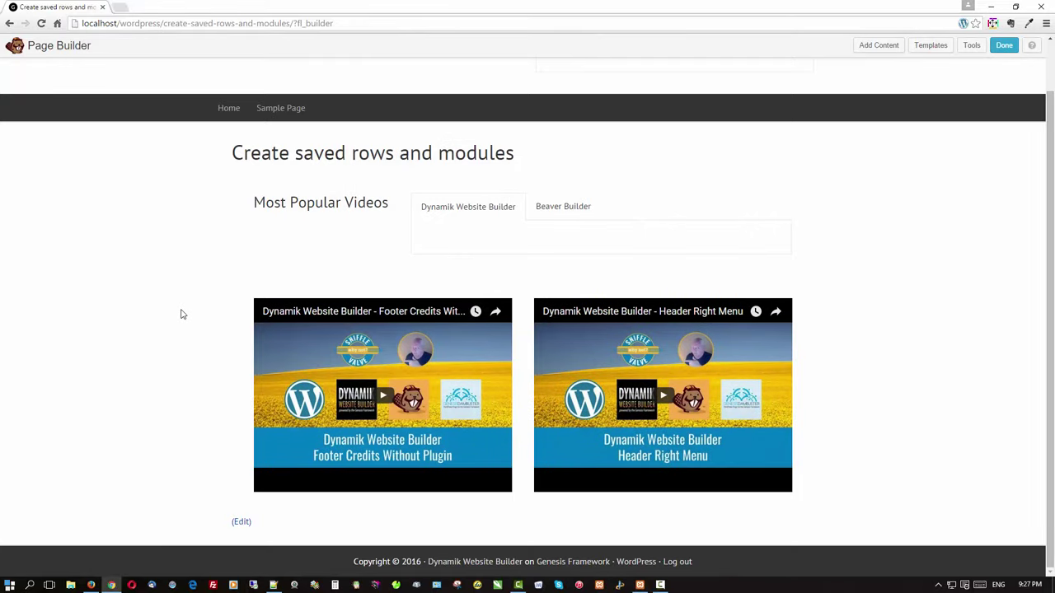
- Save the two-video row as a row template named dwb with Global set to Yes
mouse_move(254, 313)
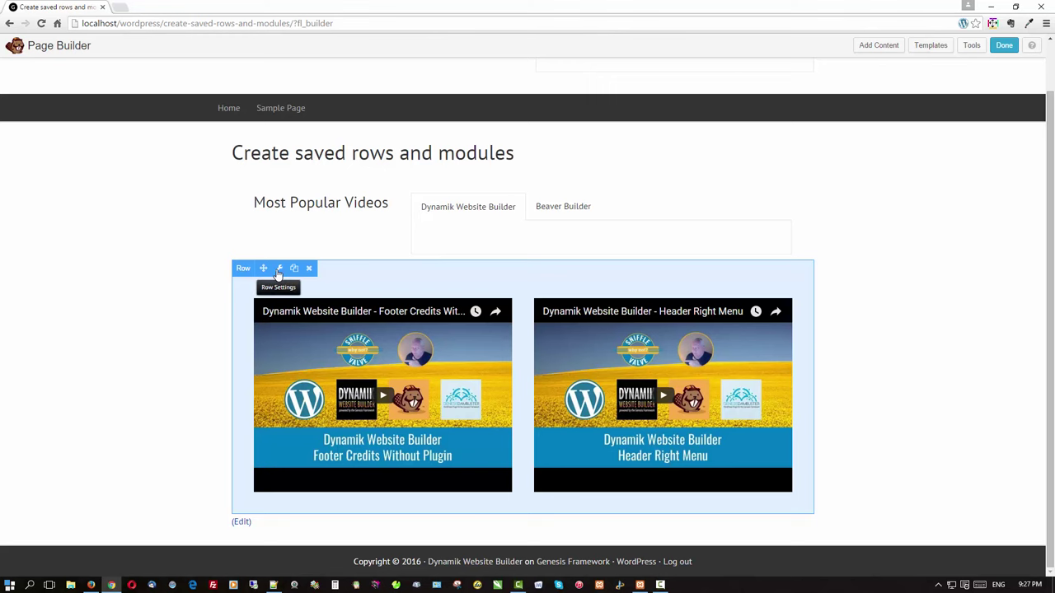
click(279, 270)
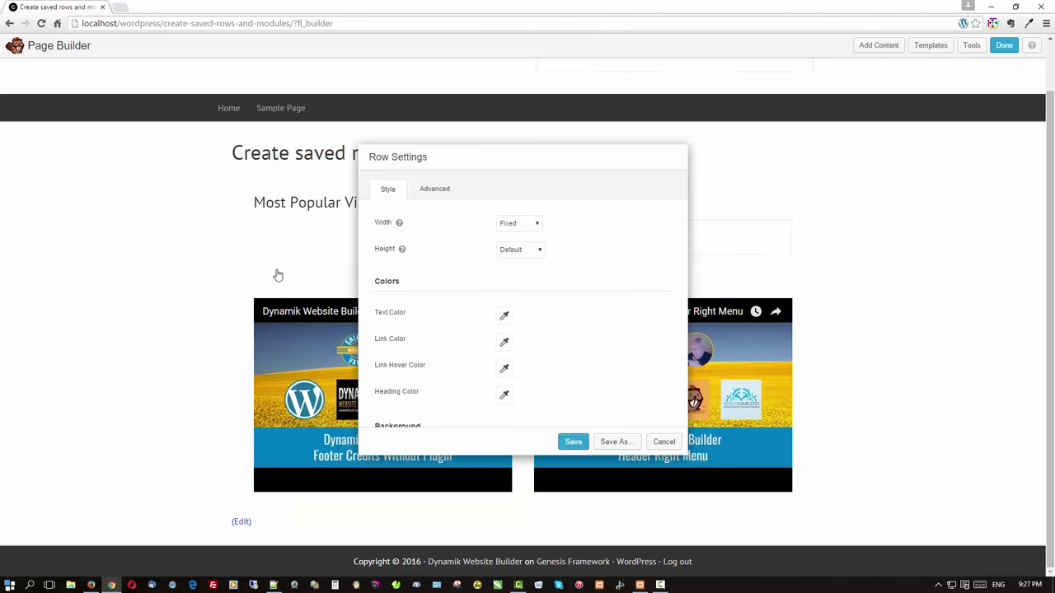
click(615, 442)
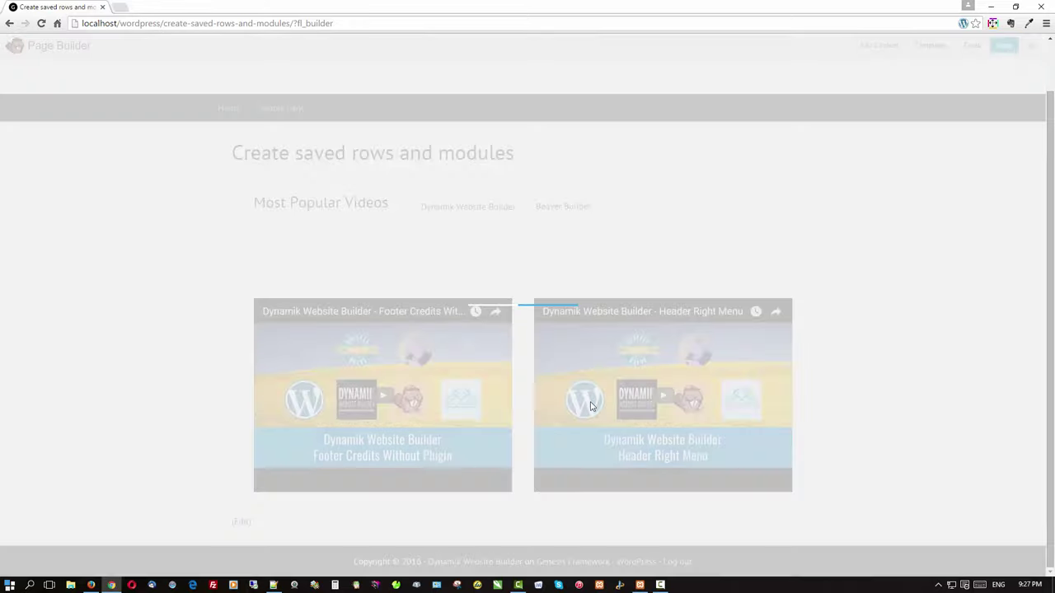
click(535, 279)
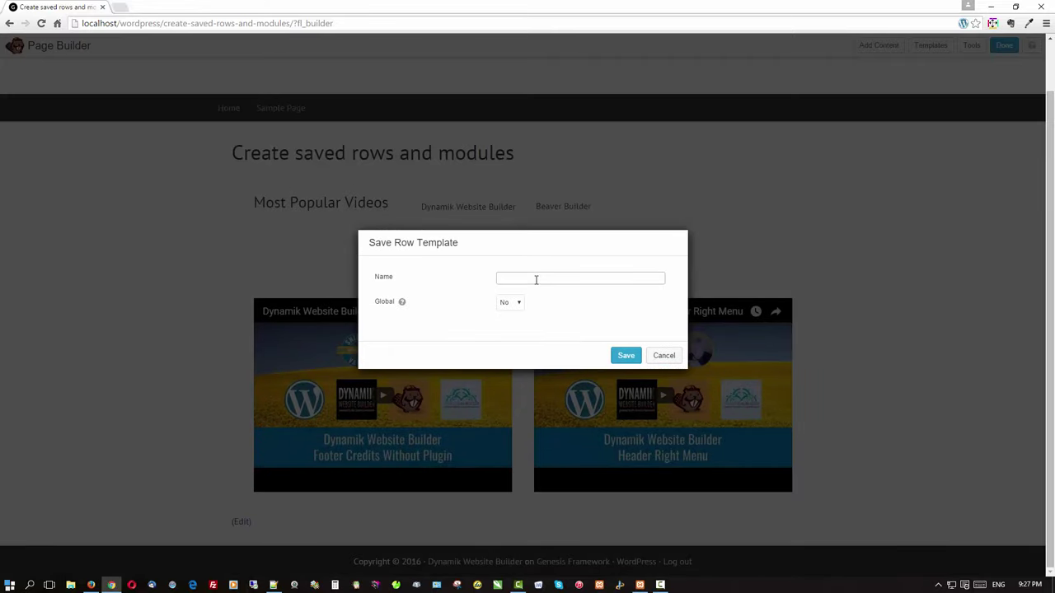
text(dwb)
click(511, 302)
click(506, 323)
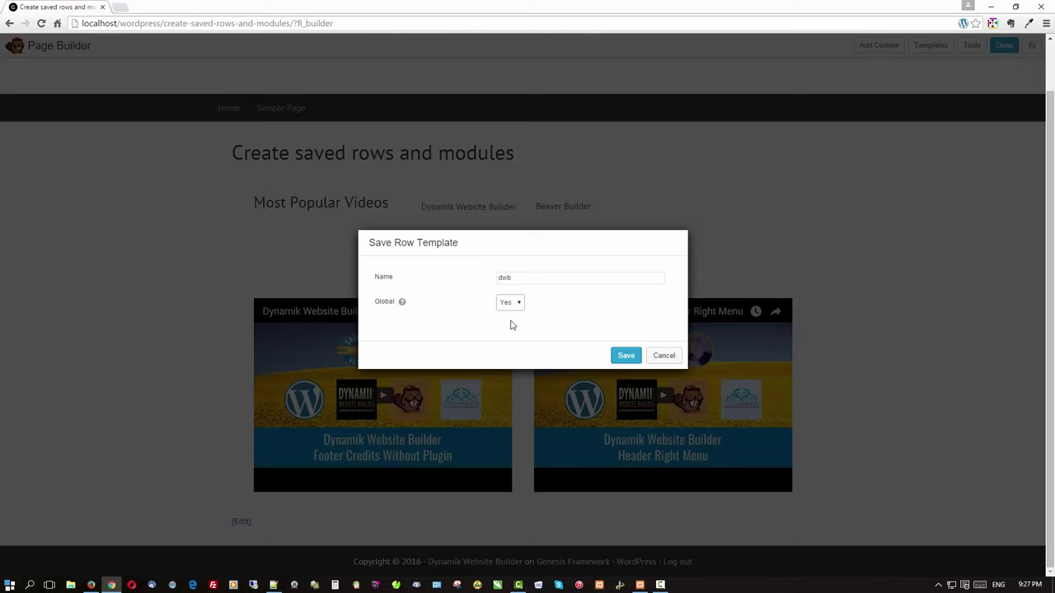
click(625, 355)
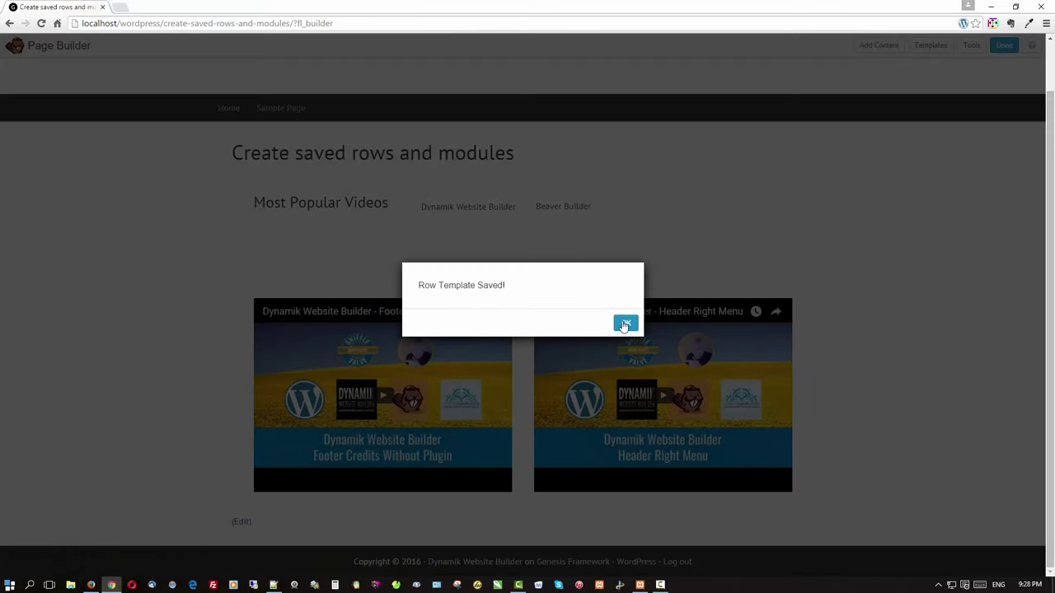
click(624, 325)
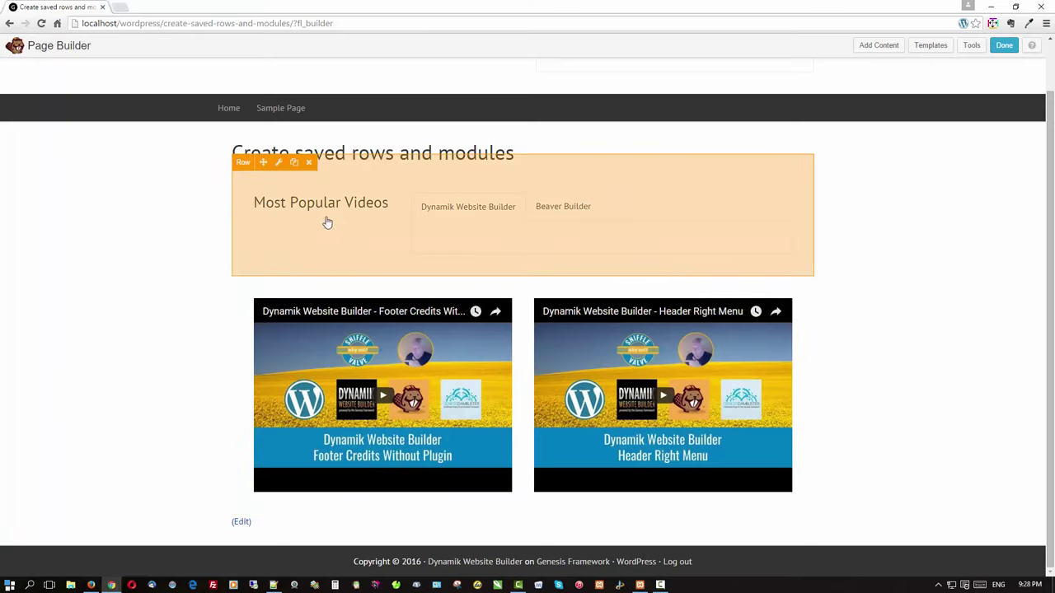
- Duplicate the global two-video row, publish the changes and check the published page
mouse_move(278, 360)
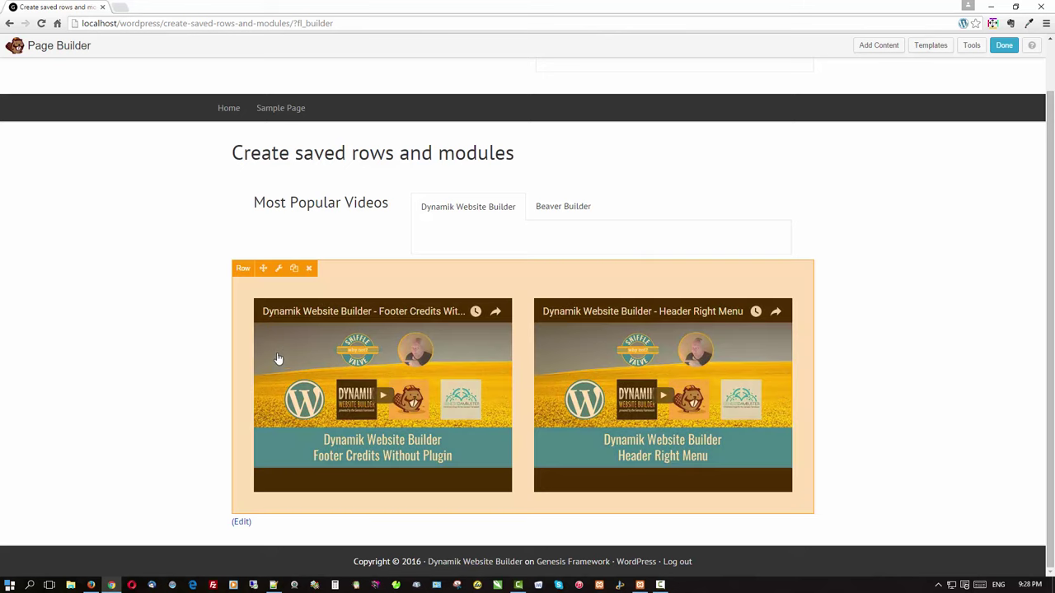
click(294, 270)
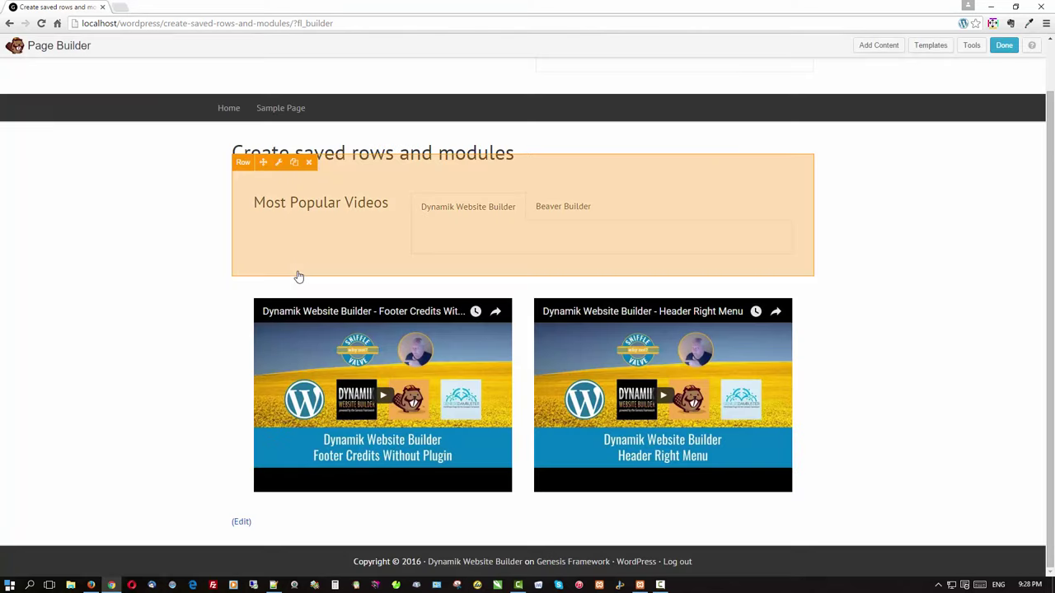
click(1003, 46)
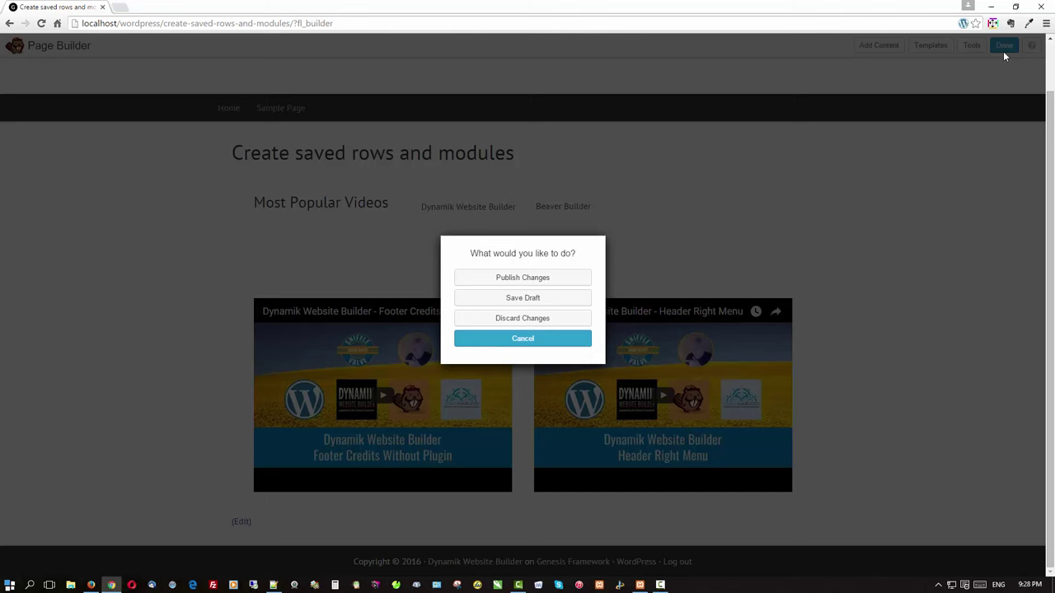
click(507, 278)
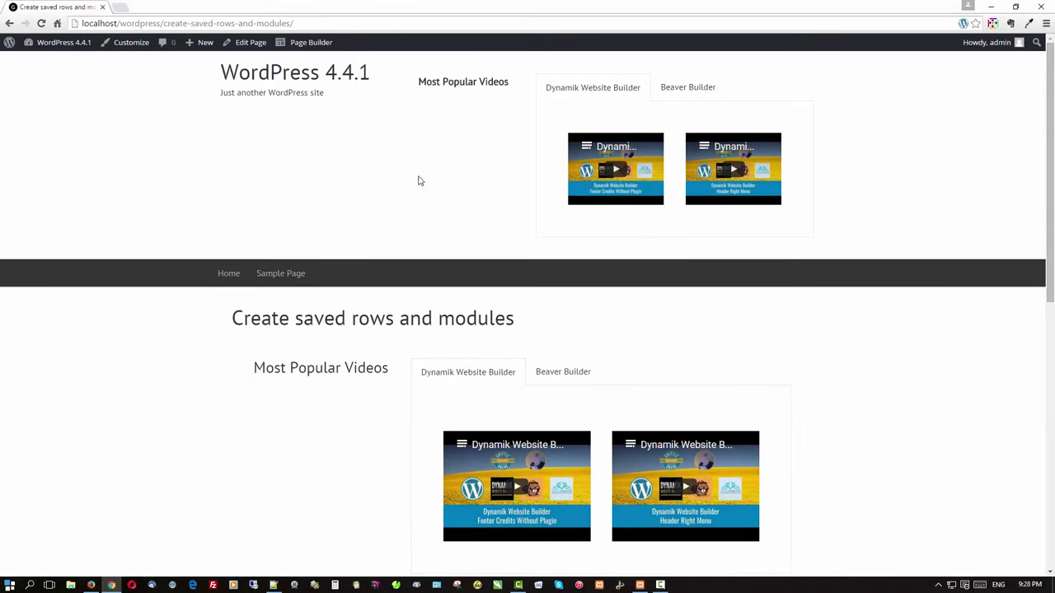
scroll(348, 252, down, 5)
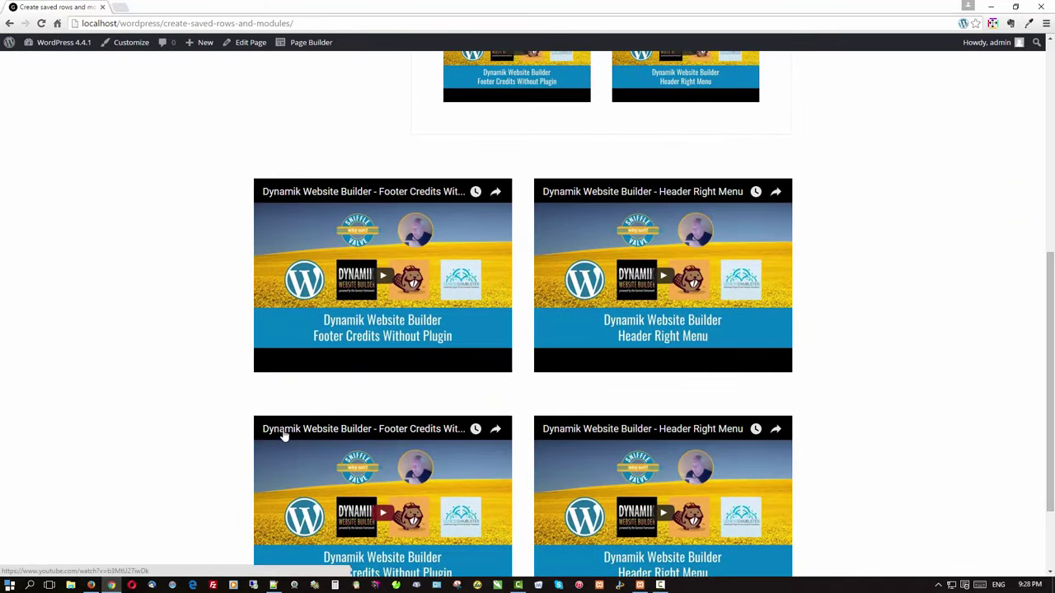
scroll(280, 424, up, 5)
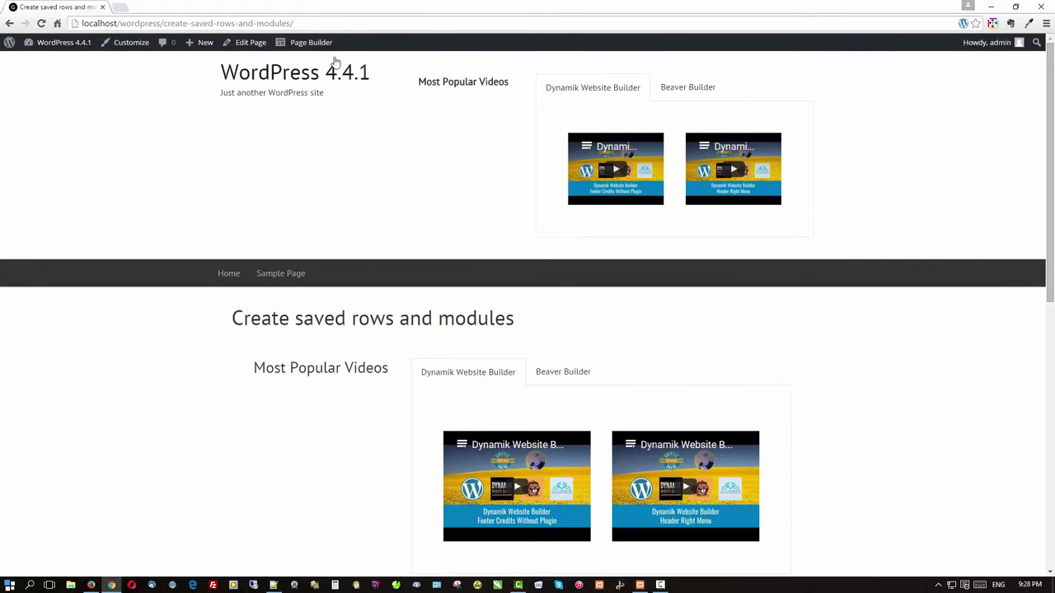
- Reopen the page for editing and replace the lower row's first video embed code with the 640×480 YouTube iframe for video l8MAPIFb8FE, saving the module
click(321, 48)
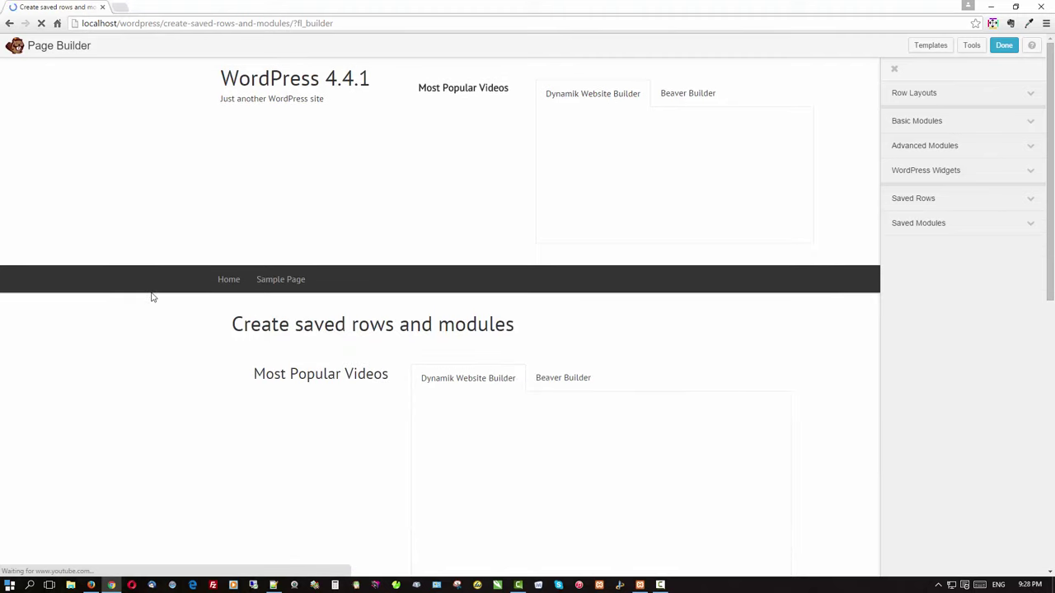
scroll(152, 302, down, 3)
scroll(153, 302, down, 4)
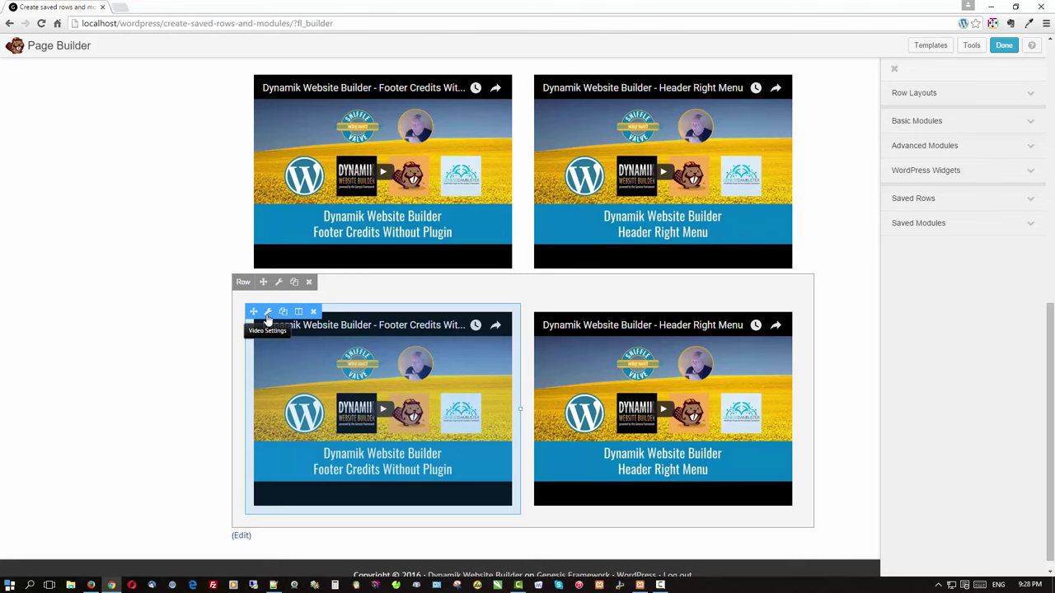
click(268, 317)
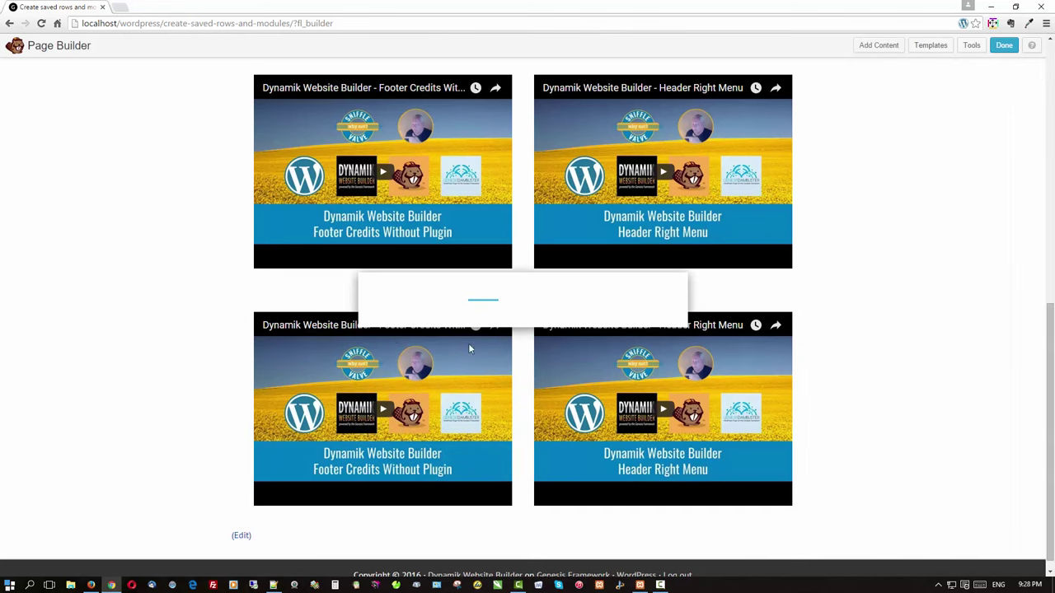
key(alt+Tab)
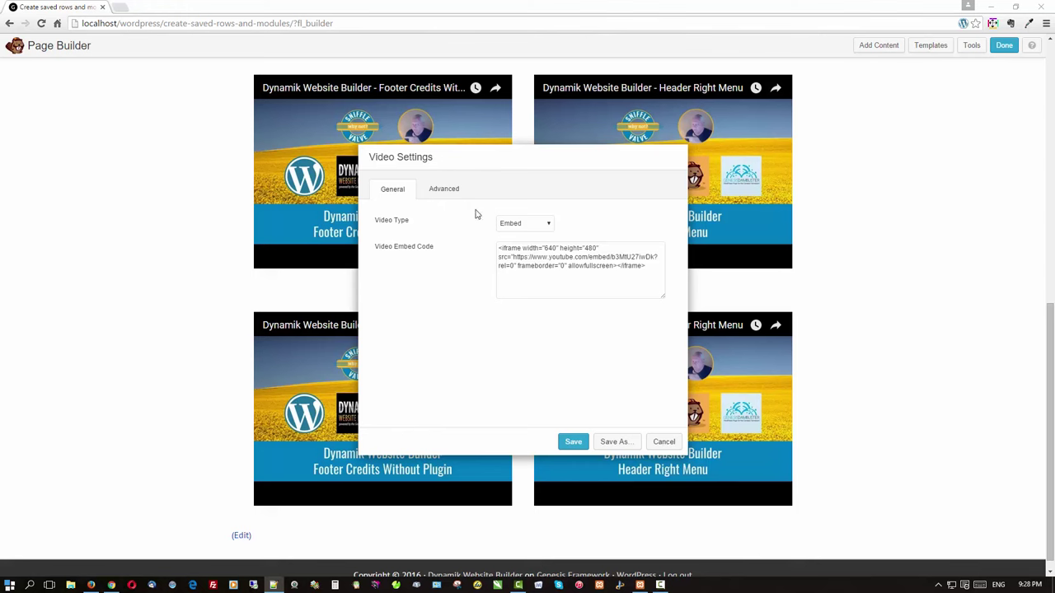
drag(645, 267, 492, 251)
text(<iframe width="640" height="480" src="https://www.youtube.com/embed/l8MAPIFb8FE?rel=0" frameborder="0" allowfullscreen></iframe>)
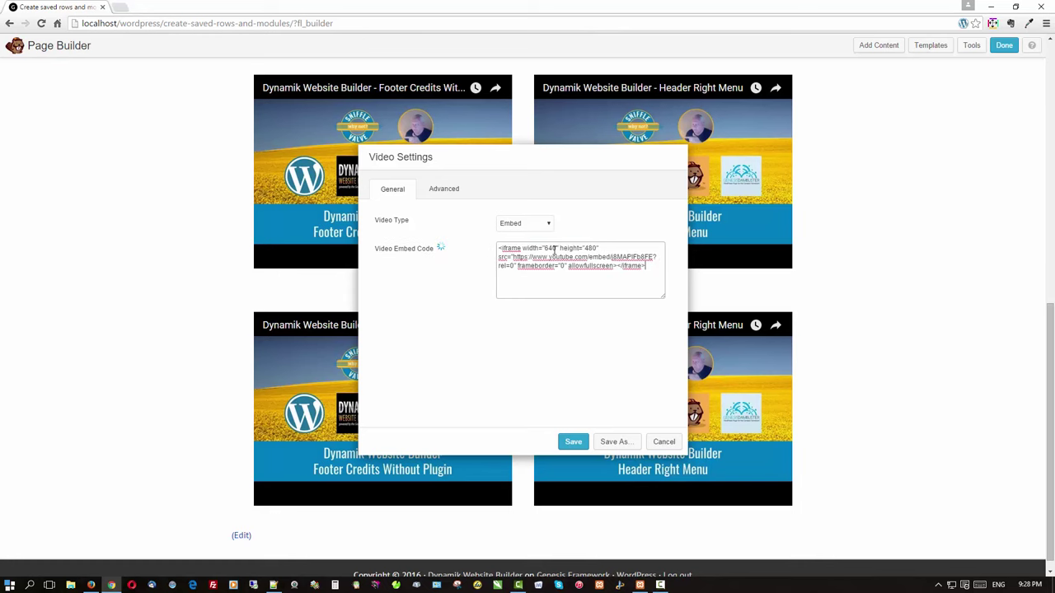
click(573, 443)
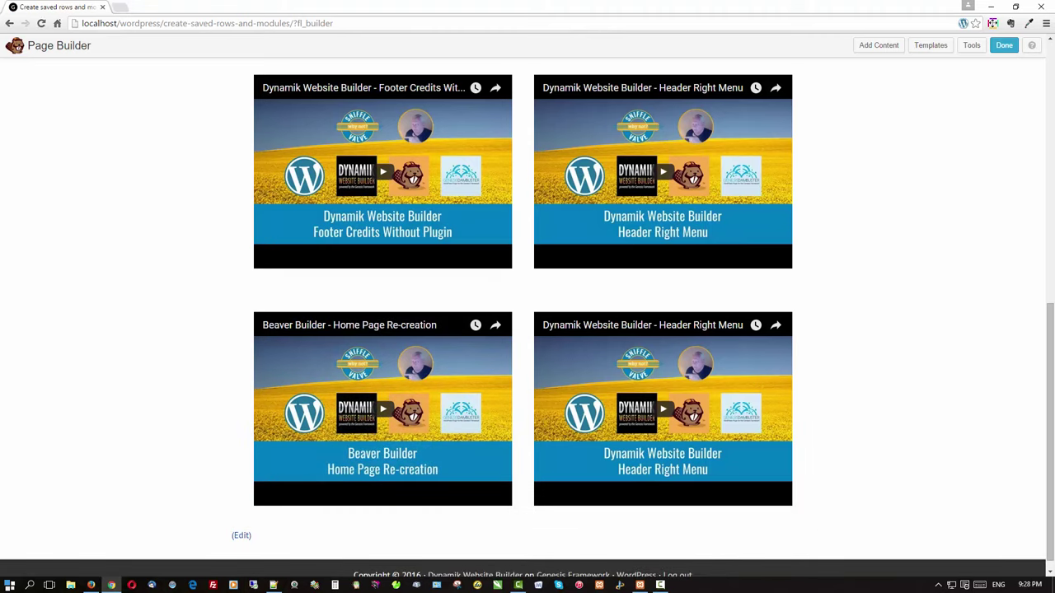
- Replace the lower row's second video embed code with the 640×480 YouTube iframe for video 2LgwJw62gyI and save the module
key(alt+Tab)
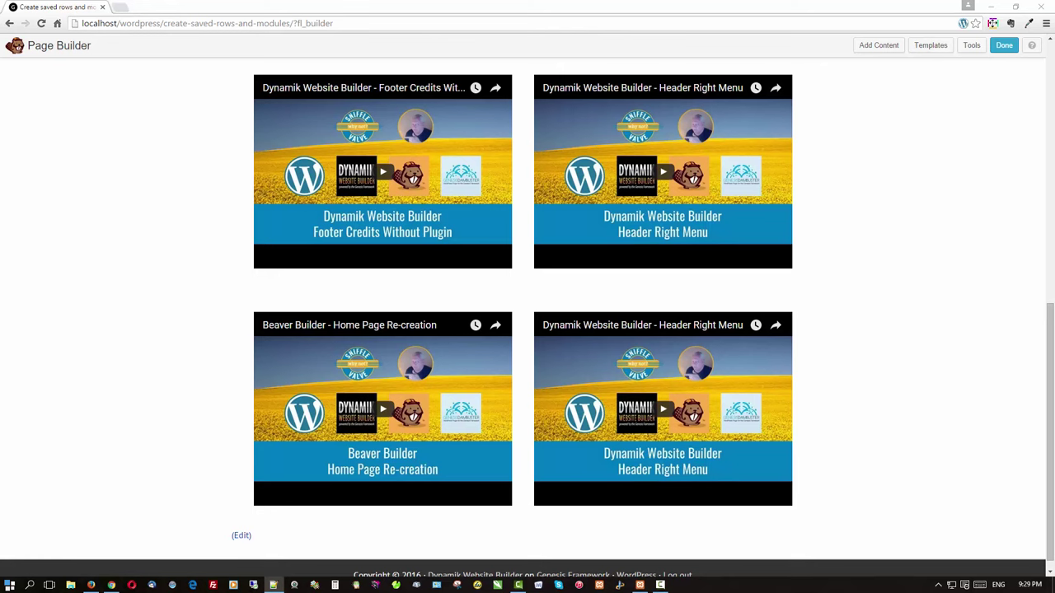
mouse_move(546, 389)
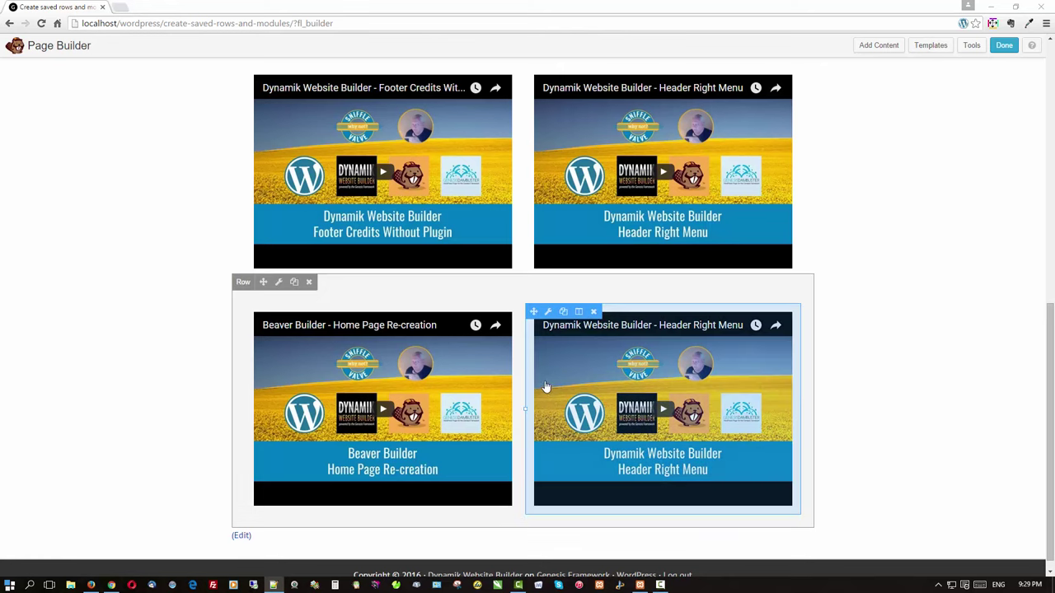
click(550, 314)
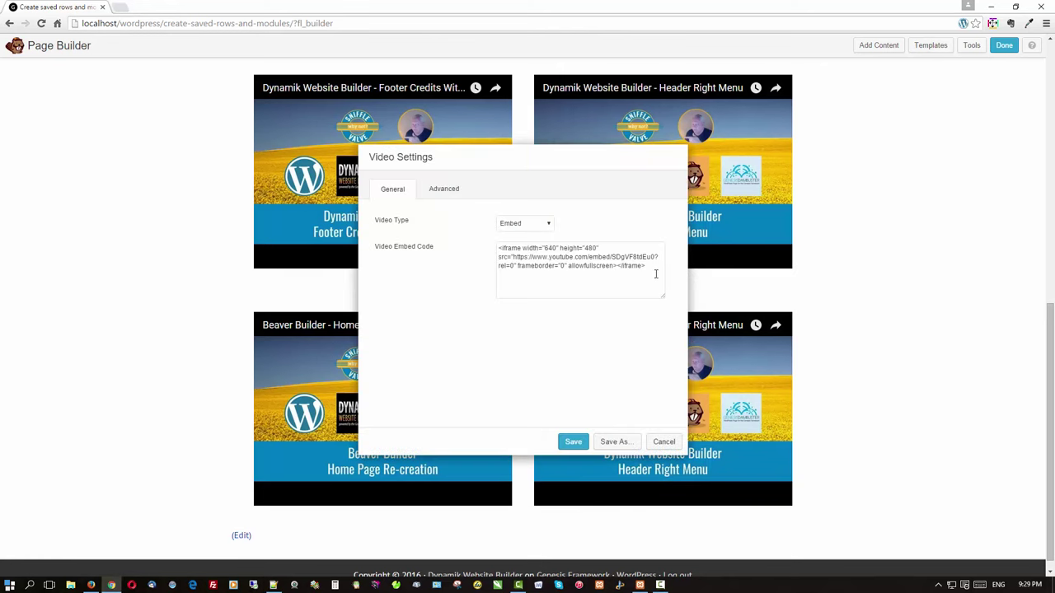
drag(656, 274, 485, 251)
text(<iframe width="640" height="480" src="https://www.youtube.com/embed/2LgwJw62gyI?rel=0" frameborder="0" allowfullscreen></iframe>)
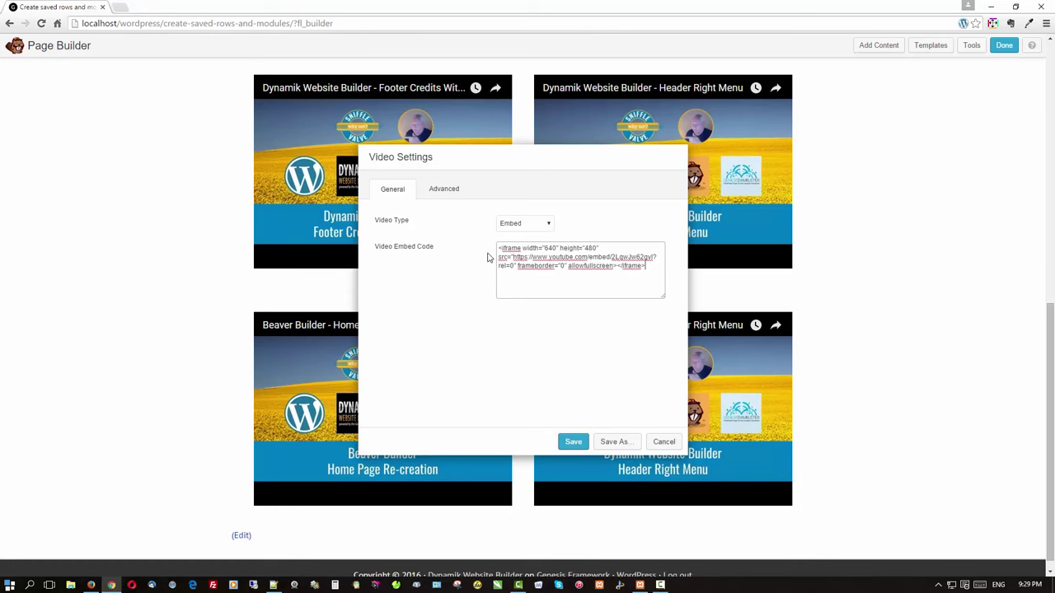
click(573, 442)
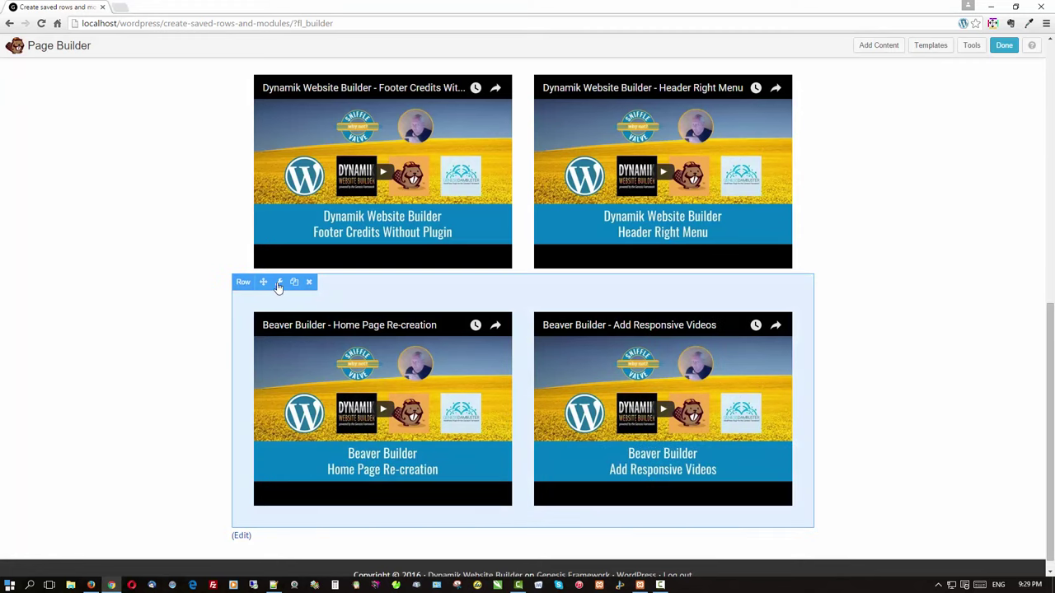
- Save the lower two-video row as a row template named bb with Global set to Yes
click(280, 283)
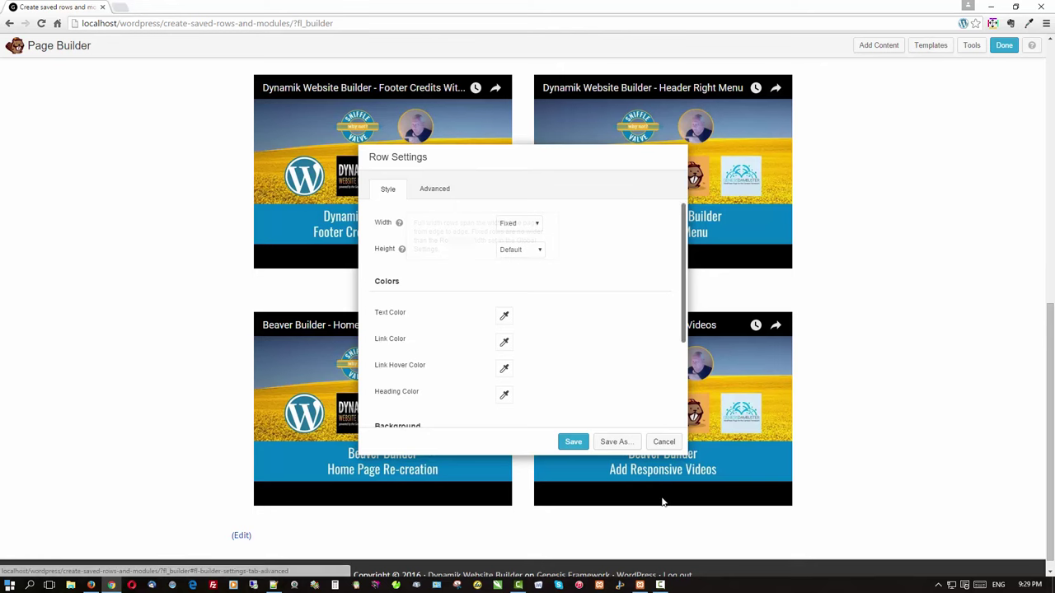
click(614, 441)
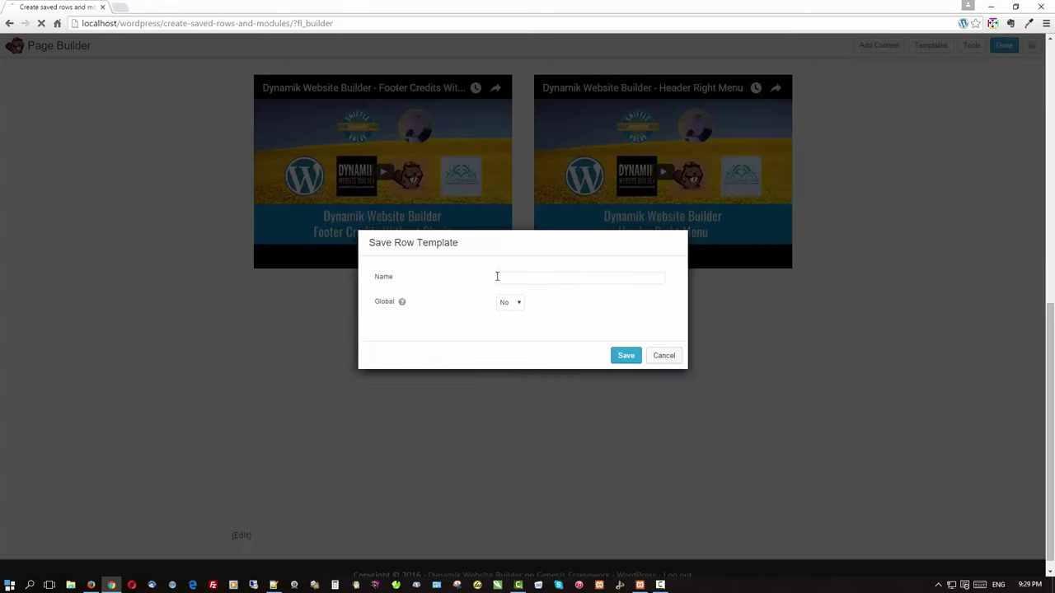
click(504, 279)
text(bb)
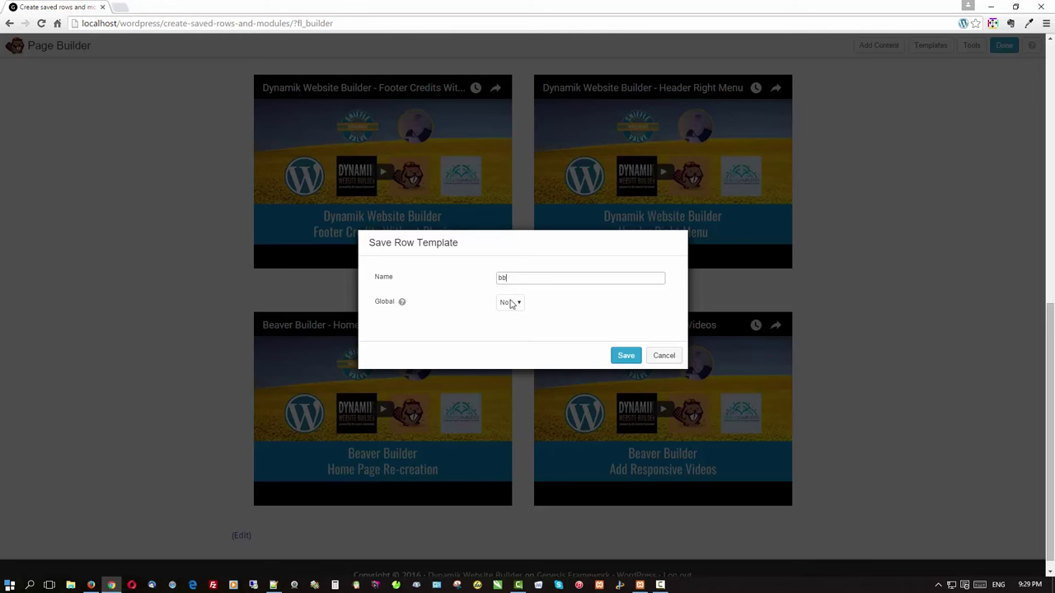
click(509, 303)
click(506, 316)
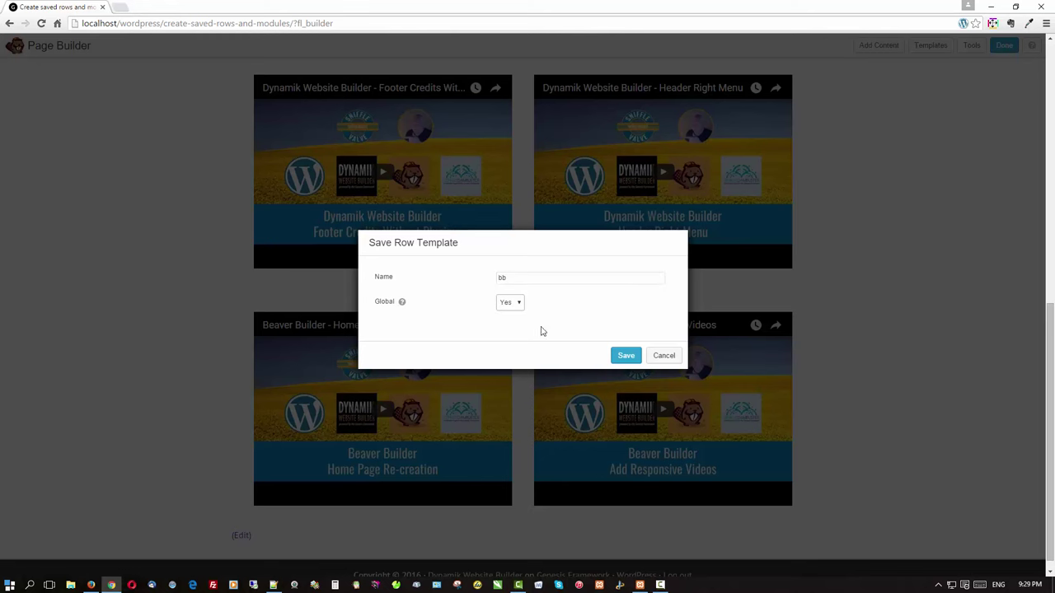
click(619, 360)
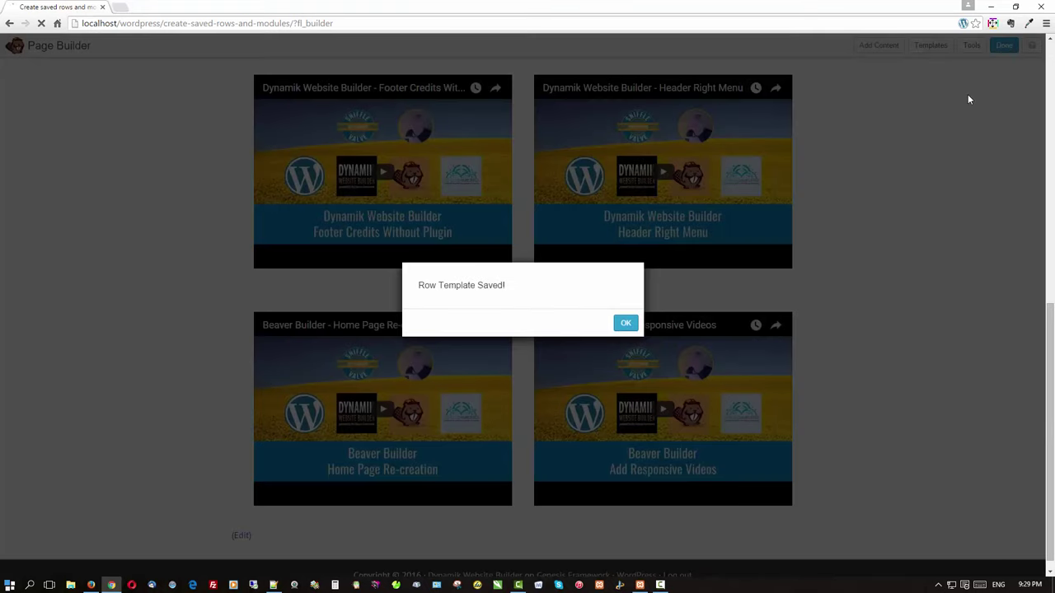
click(626, 324)
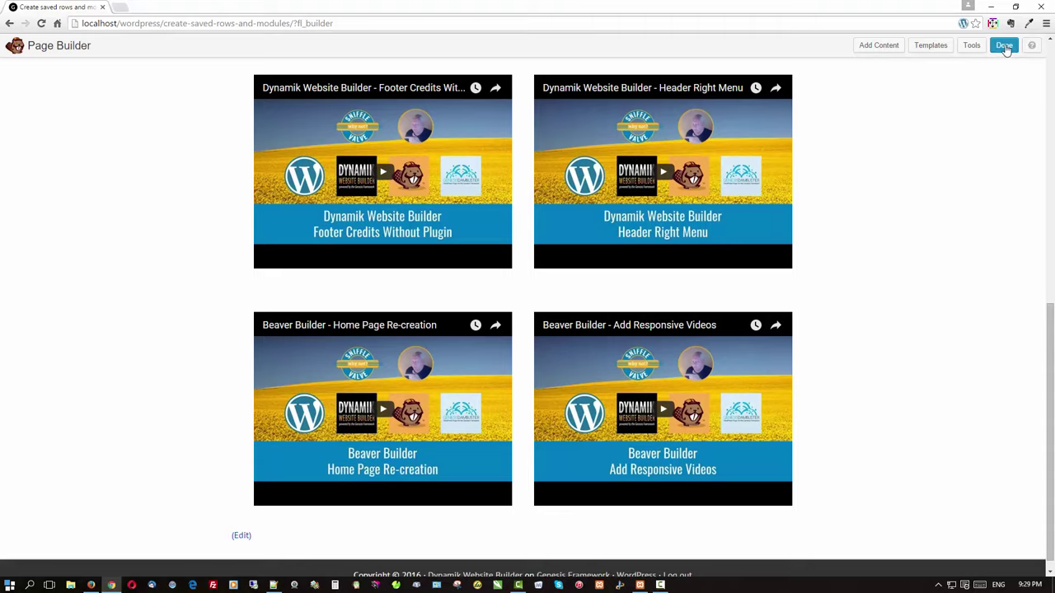
- Publish the page changes and check the videos under both header tabs and further down the page
click(1006, 47)
click(560, 279)
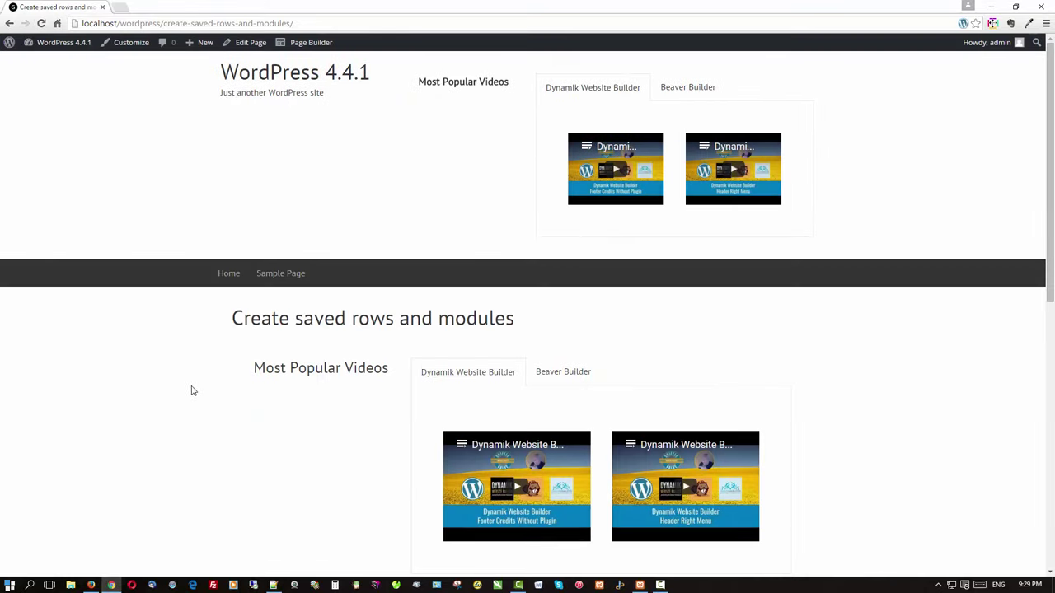
click(677, 91)
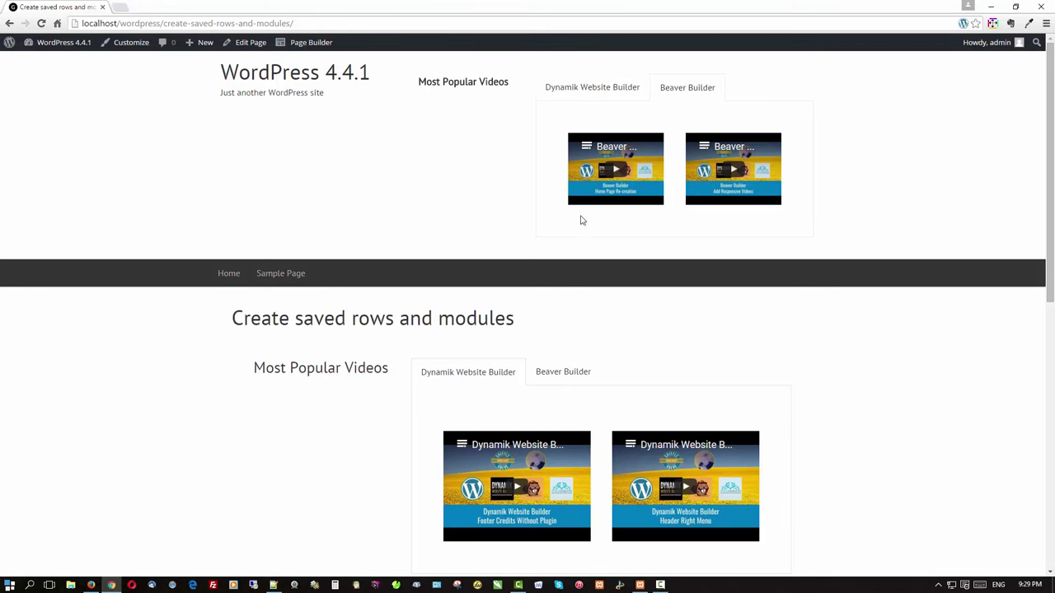
click(616, 86)
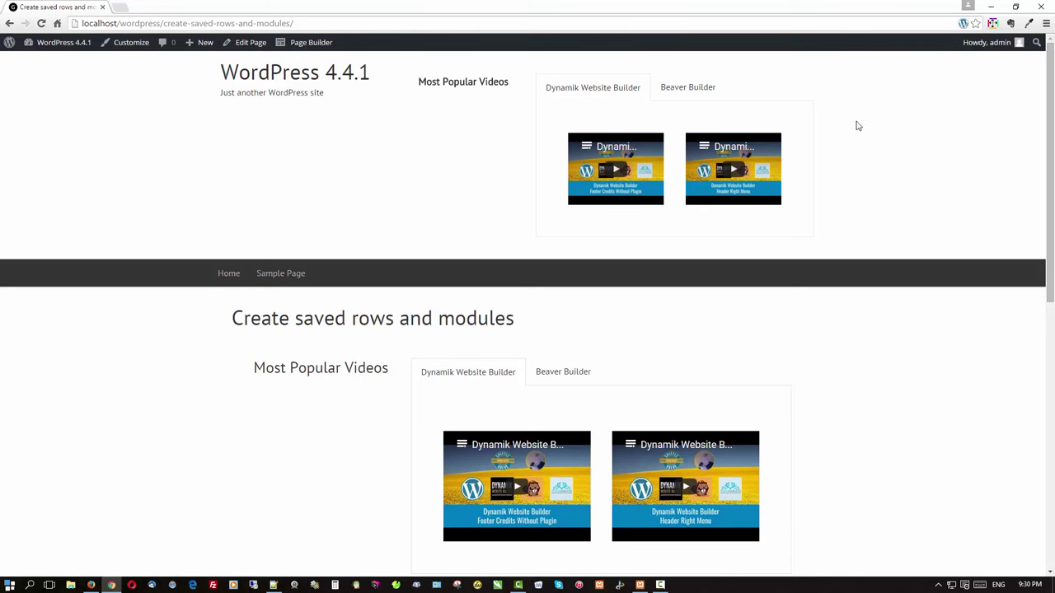
scroll(858, 127, down, 1)
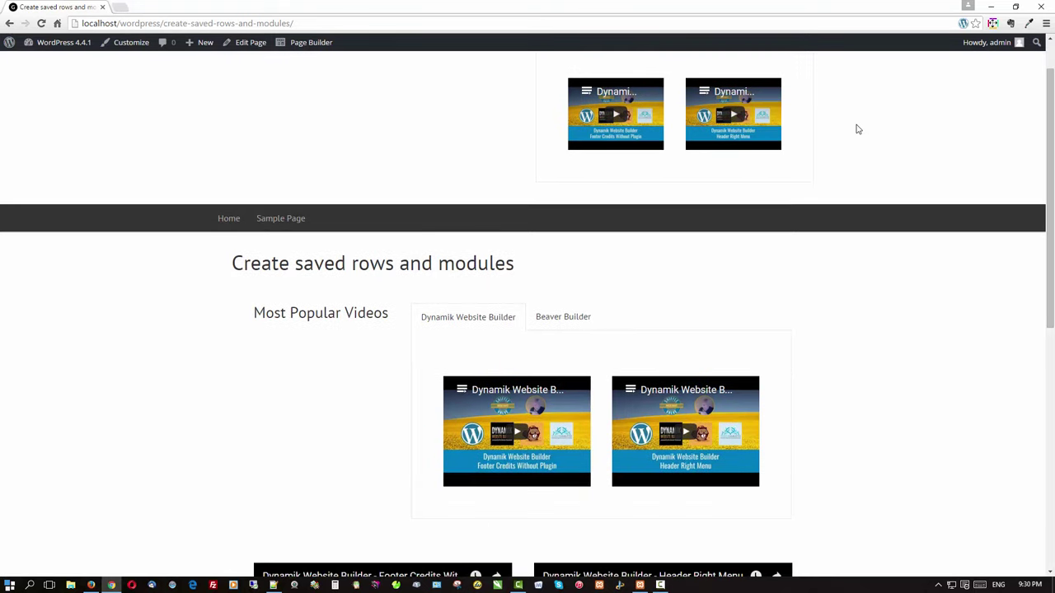
scroll(857, 128, down, 4)
scroll(857, 129, up, 5)
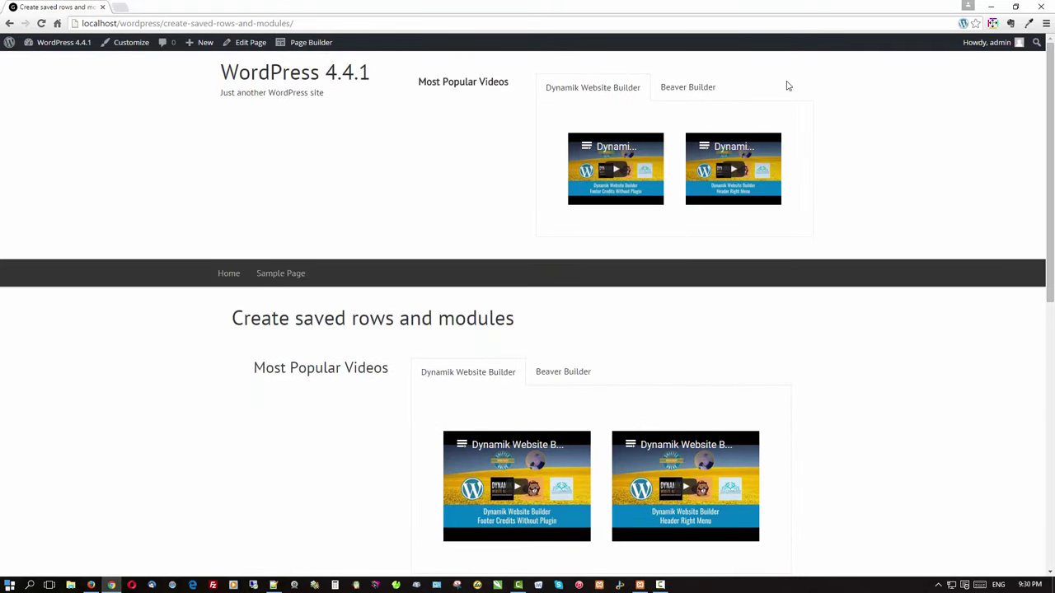
- Reopen the page for editing and add a Call to Action module above the two videos in the Dynamik Website Builder tab
click(311, 43)
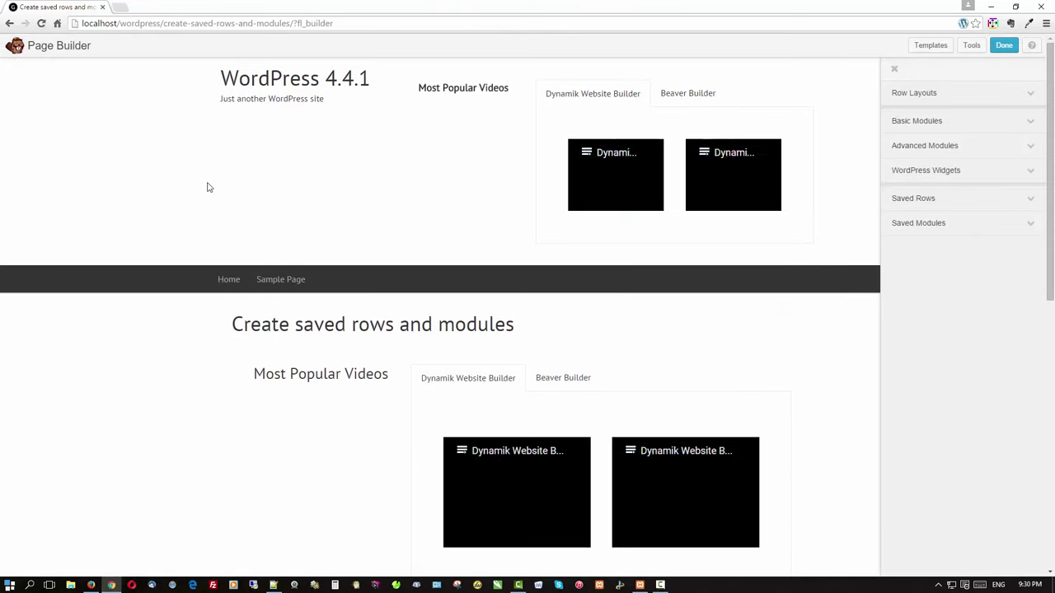
scroll(209, 187, down, 3)
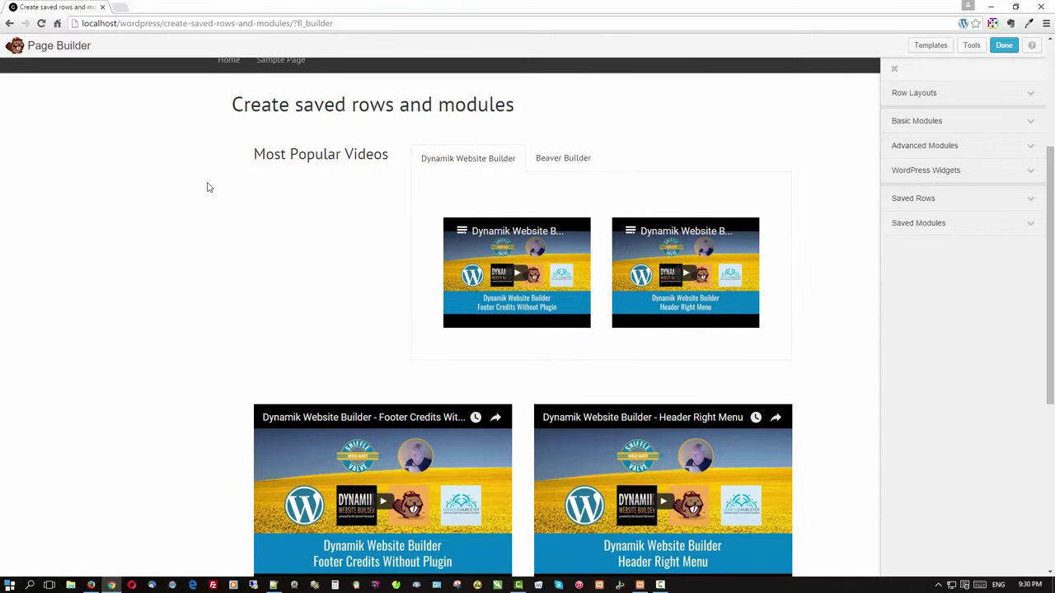
scroll(208, 188, down, 3)
scroll(209, 187, up, 3)
scroll(209, 187, down, 1)
click(926, 149)
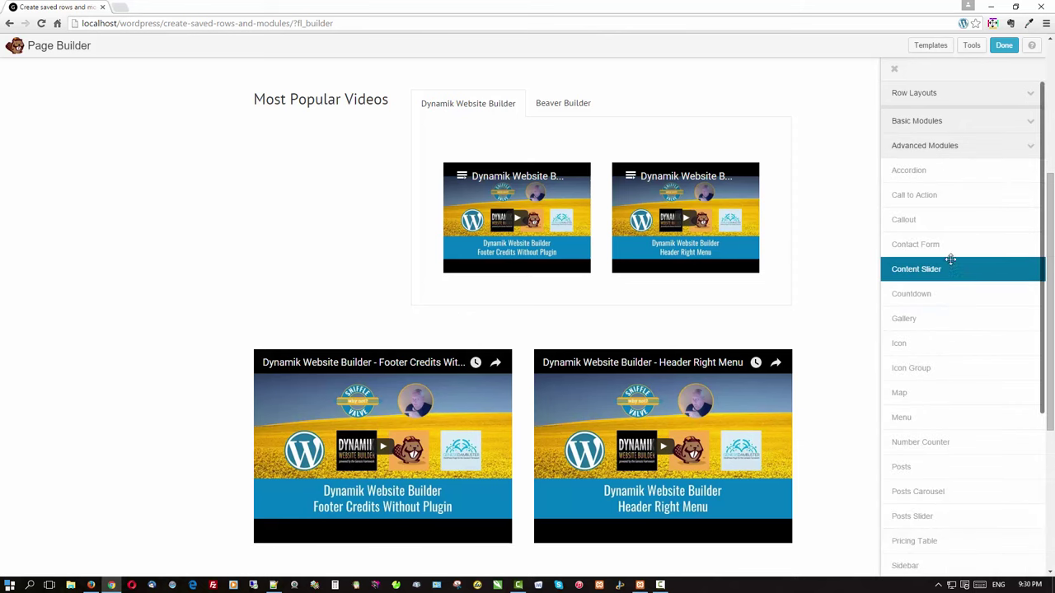
drag(934, 196, 590, 341)
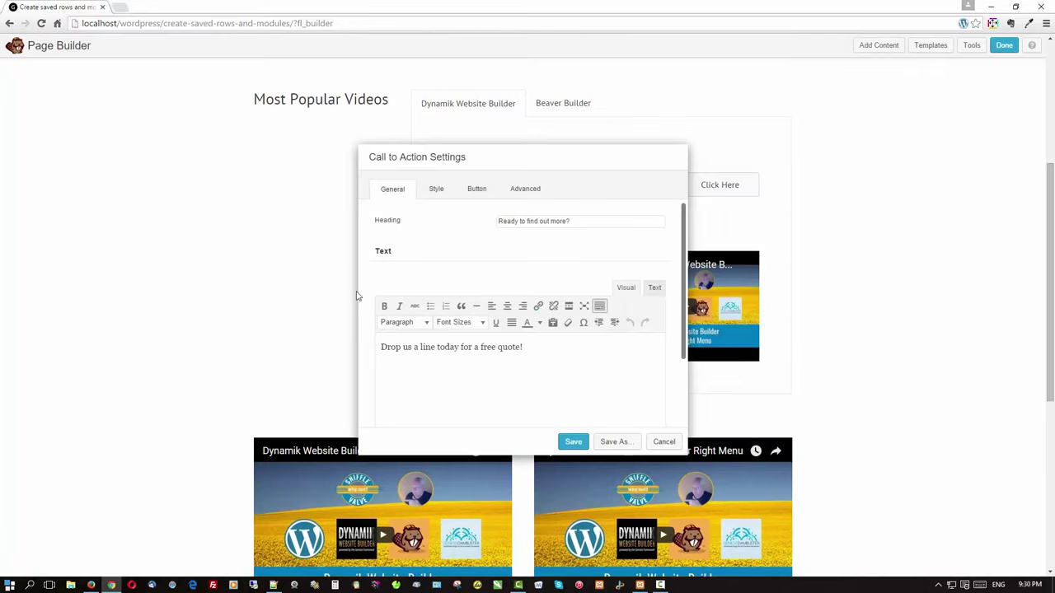
- Give the Call to Action button a right arrow icon and move the settings dialog off the module preview
click(481, 190)
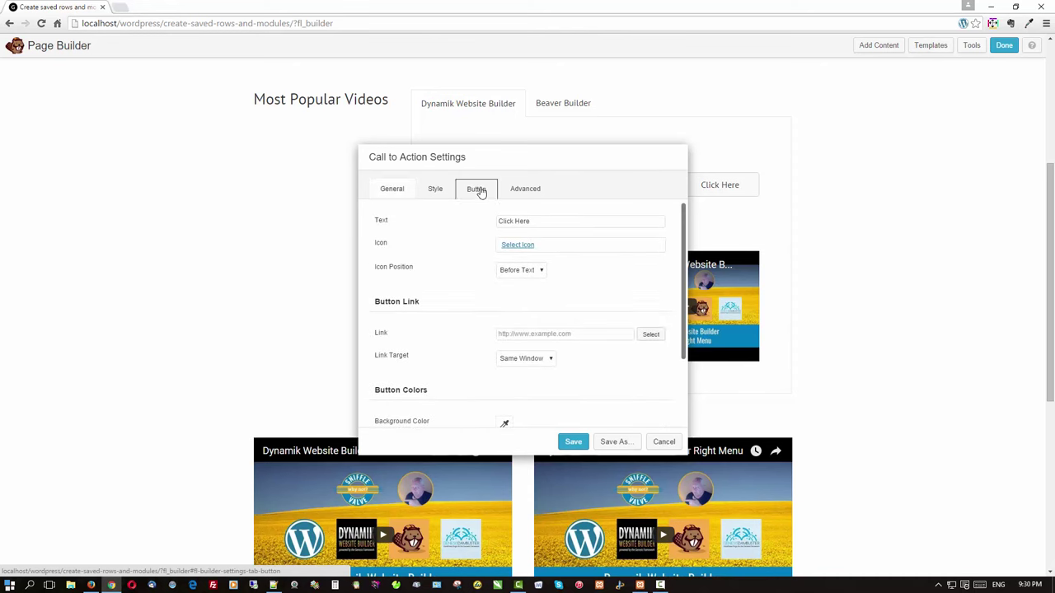
click(527, 244)
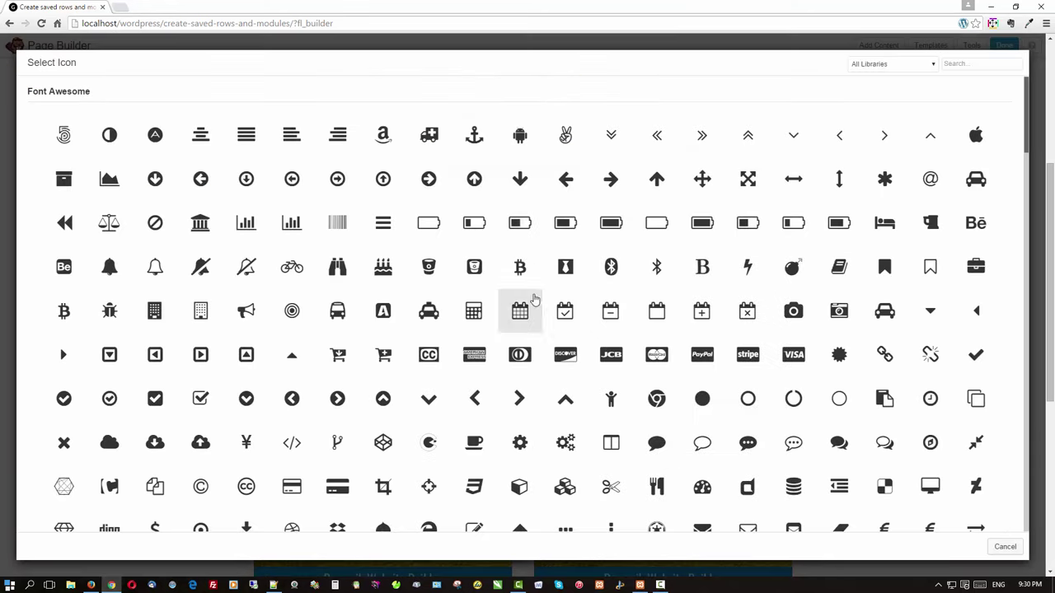
click(601, 181)
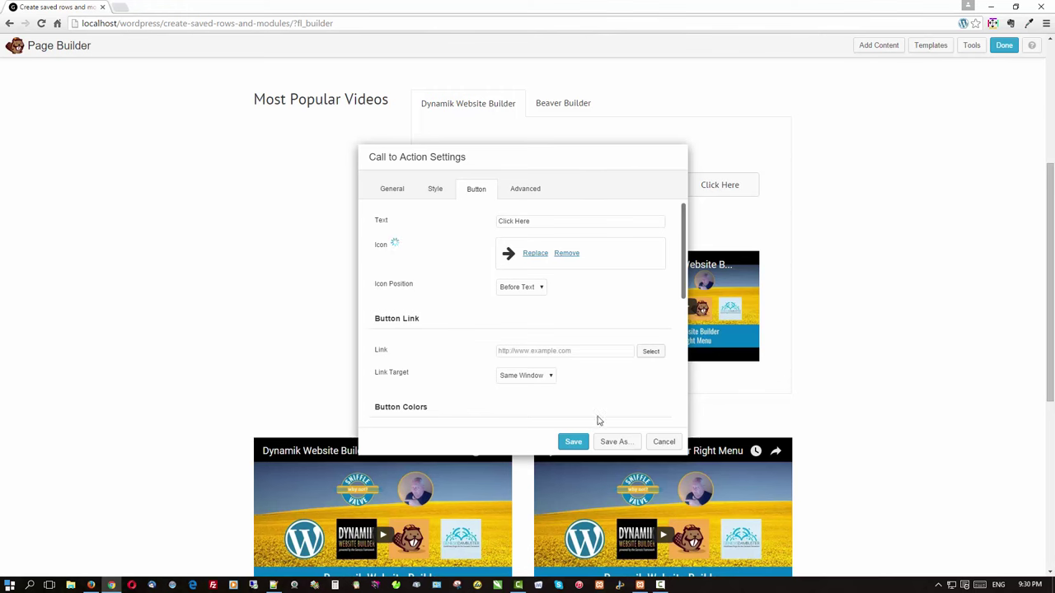
drag(569, 160, 895, 228)
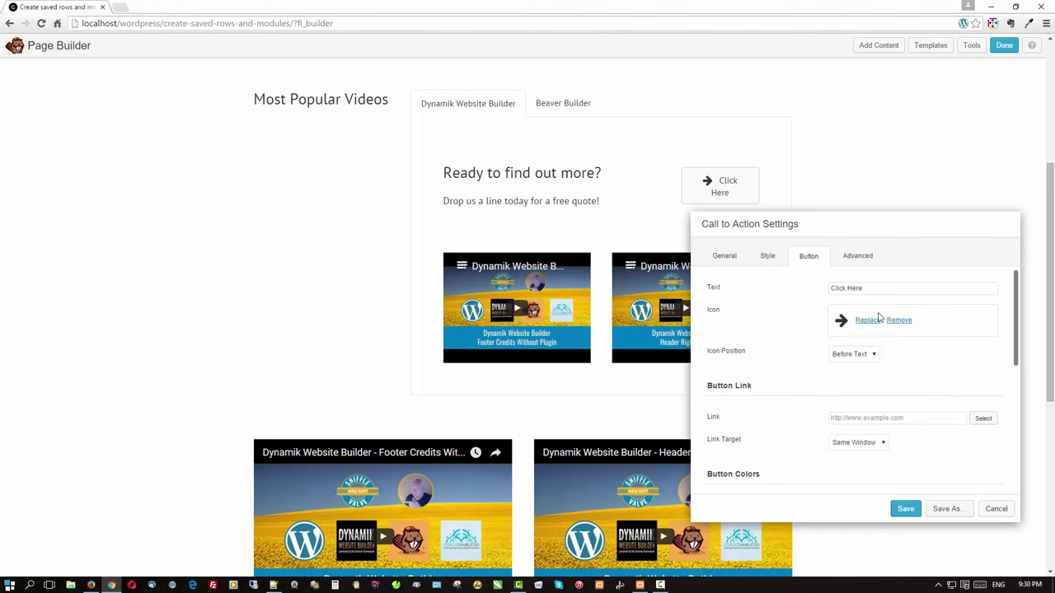
- Set the Call to Action module's layout to Stacked
click(767, 257)
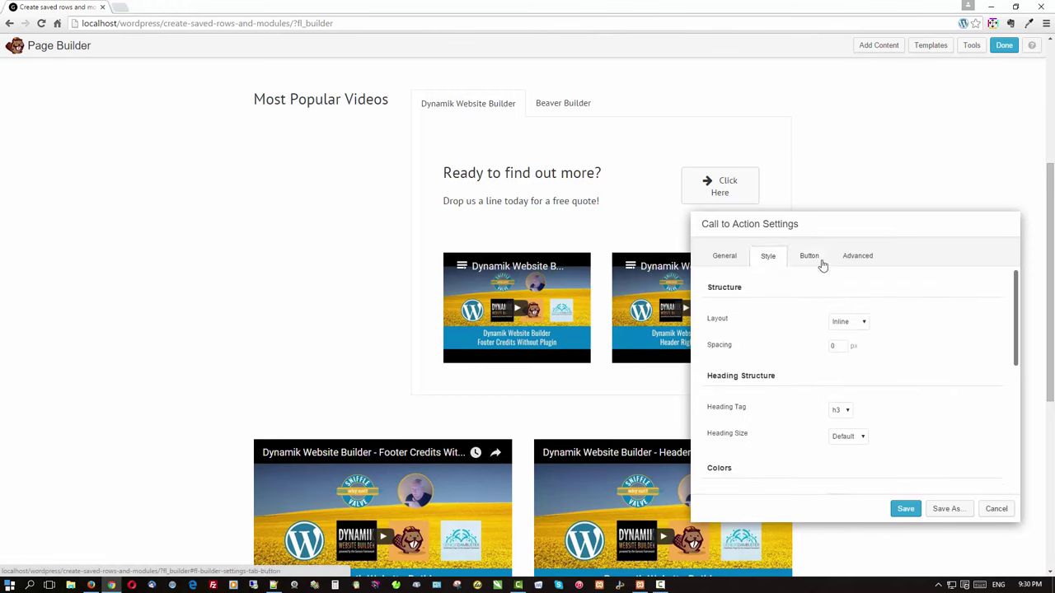
click(848, 321)
click(846, 343)
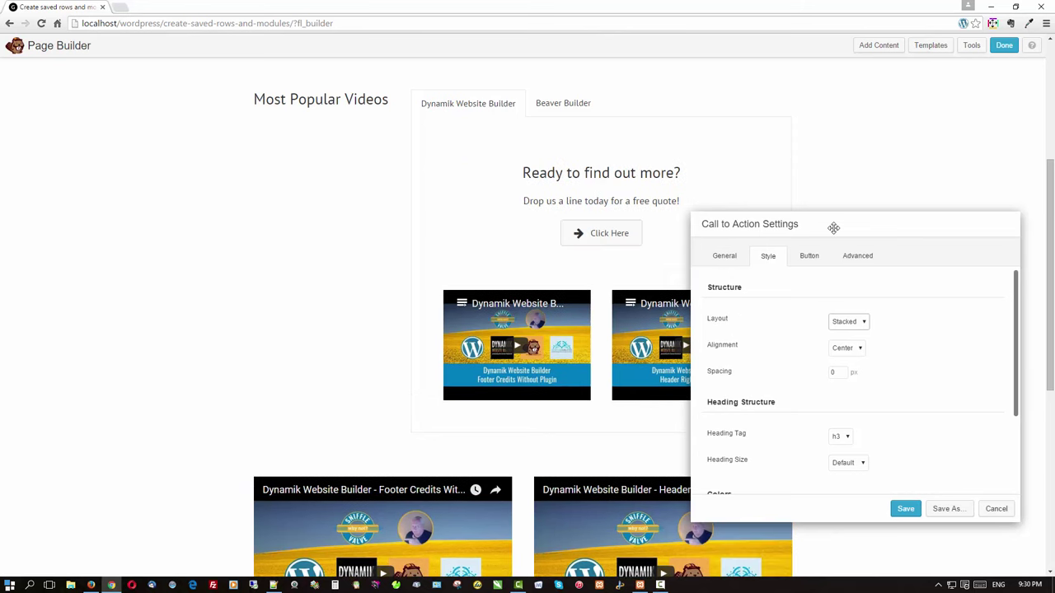
- Give the Call to Action button a blue background color
click(812, 257)
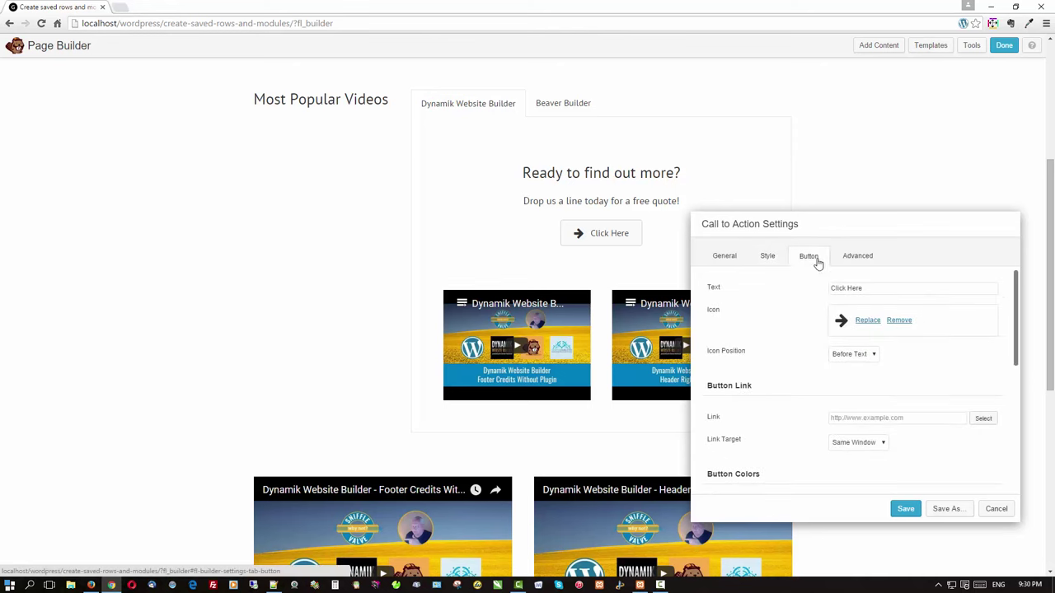
scroll(825, 280, down, 2)
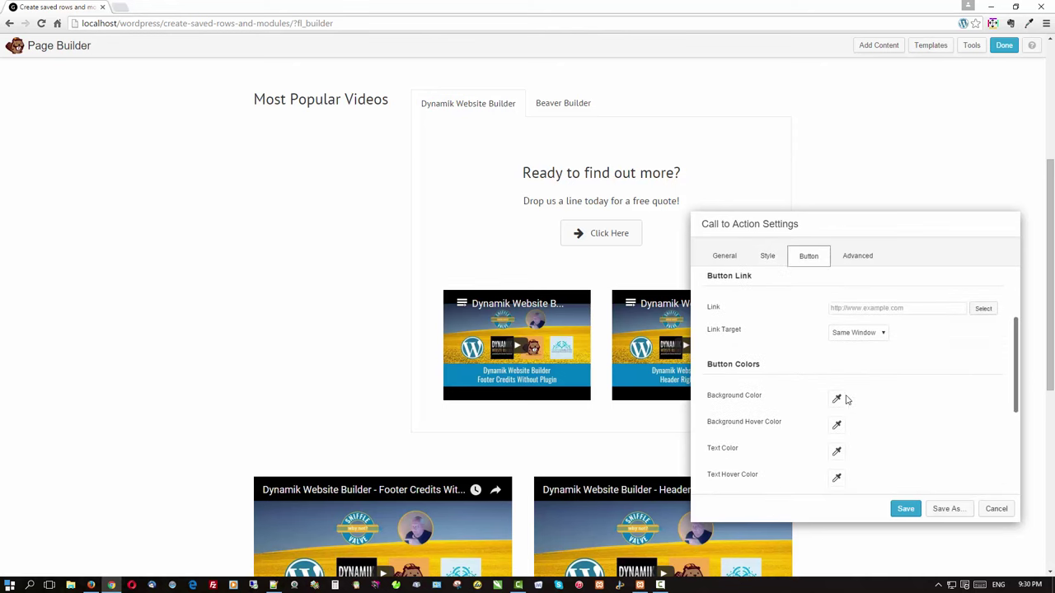
click(836, 399)
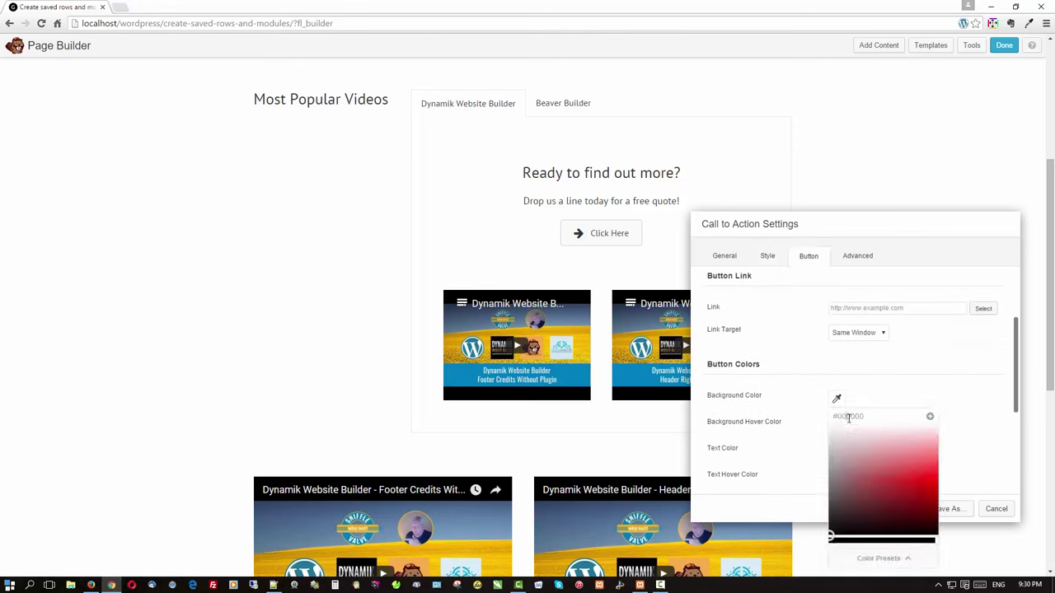
double_click(849, 417)
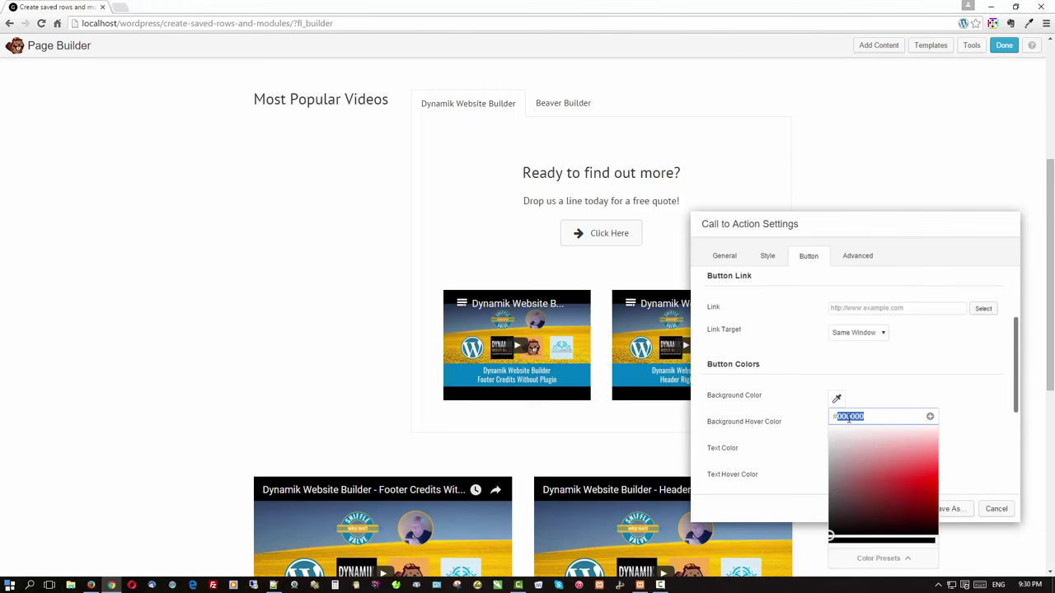
text(00)
click(977, 403)
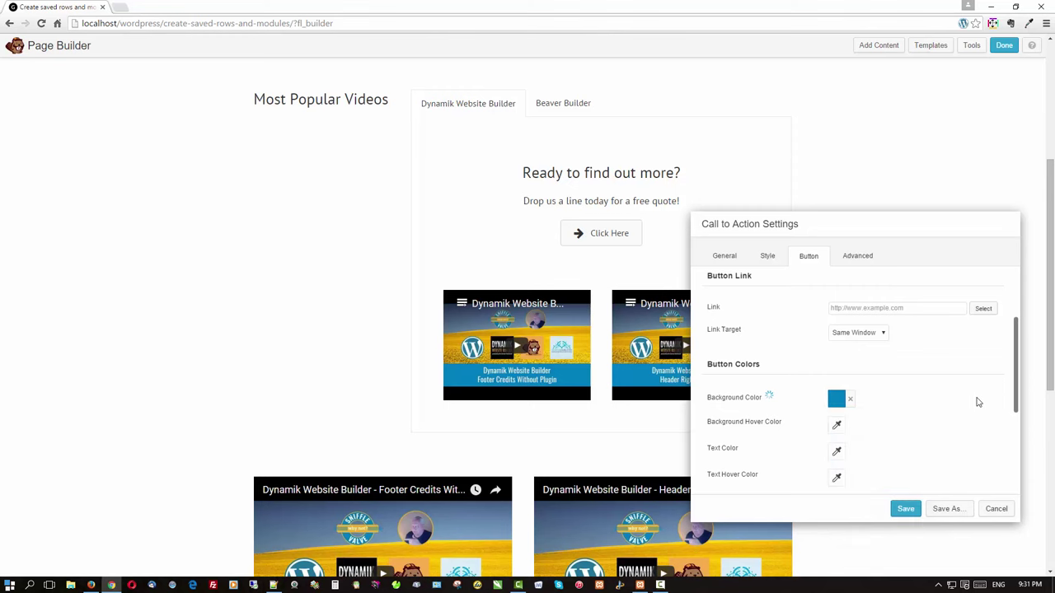
- Set the Call to Action button's text color to white, ffffff
click(837, 450)
double_click(848, 290)
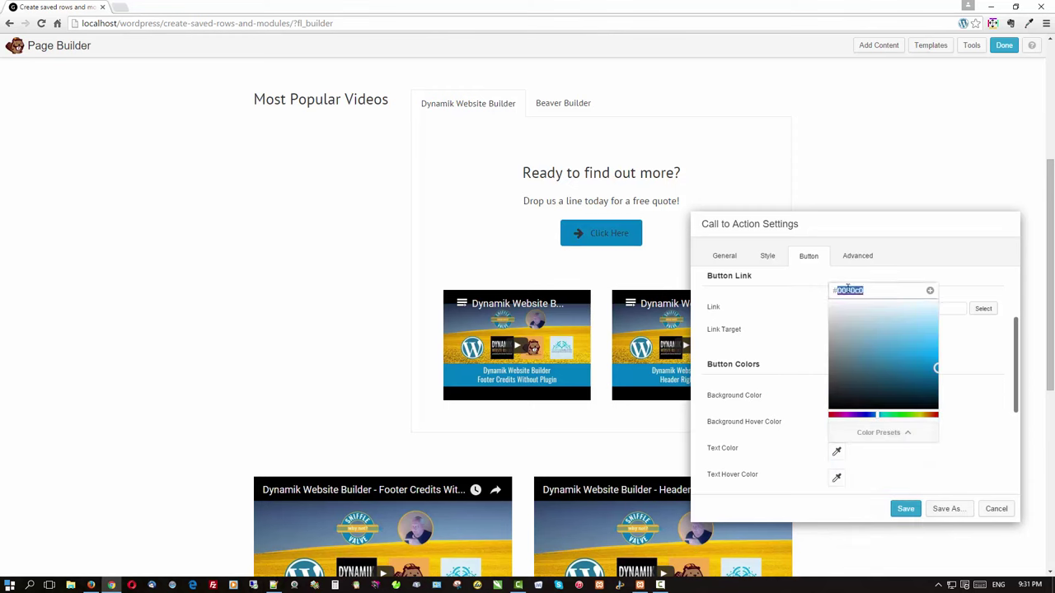
text(ffffff)
click(977, 360)
- Set the button's font size to 24 px and save the Call to Action module
scroll(964, 371, down, 3)
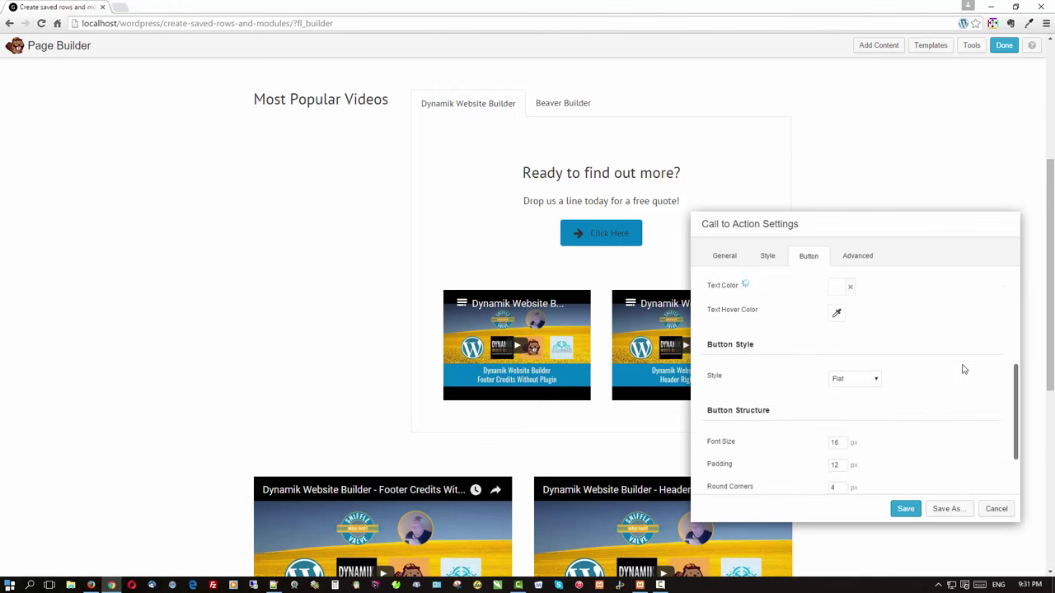
scroll(965, 370, down, 1)
drag(844, 422, 816, 428)
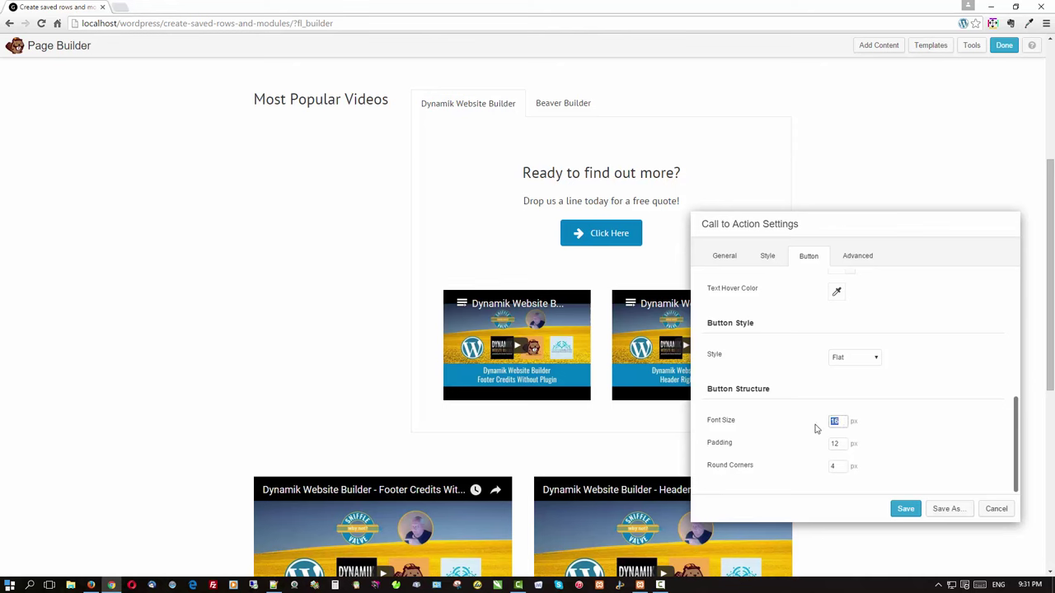
text(24)
click(911, 511)
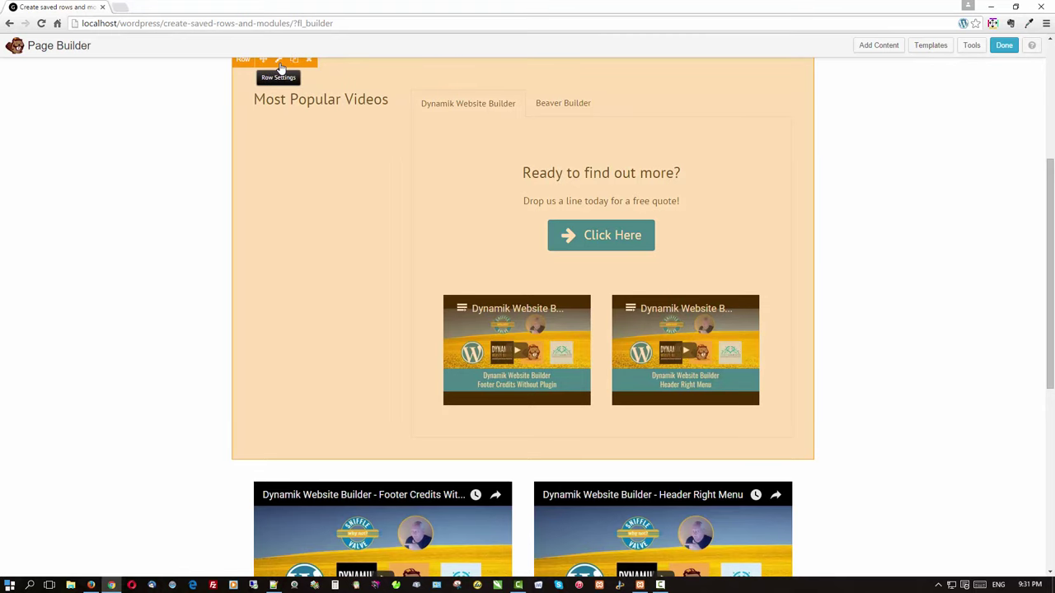
- Open the toptabs row template, publish it and close it to return to the page being edited
scroll(939, 256, down, 1)
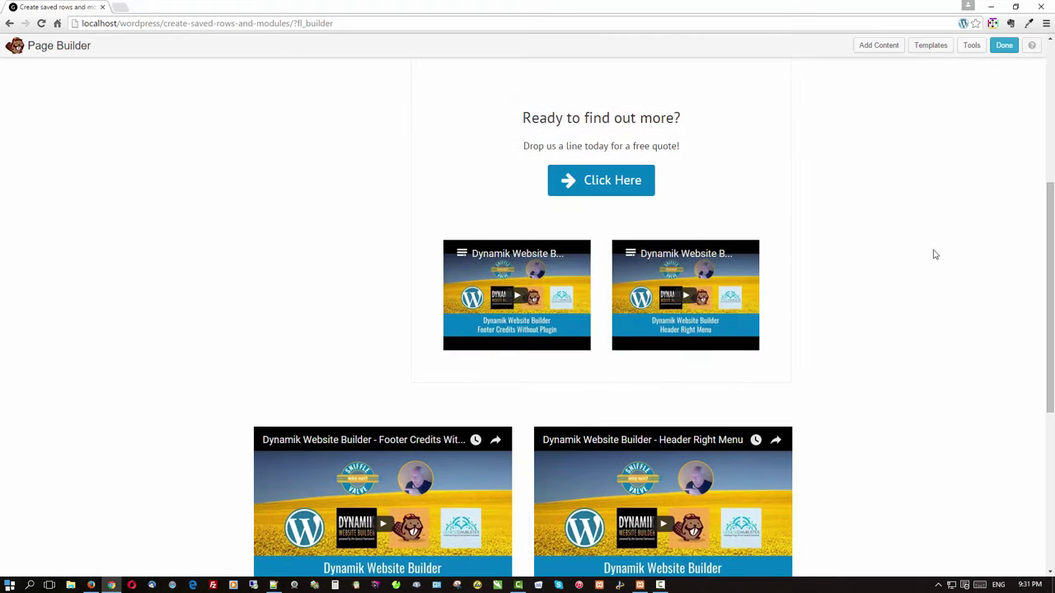
scroll(560, 249, up, 1)
click(533, 180)
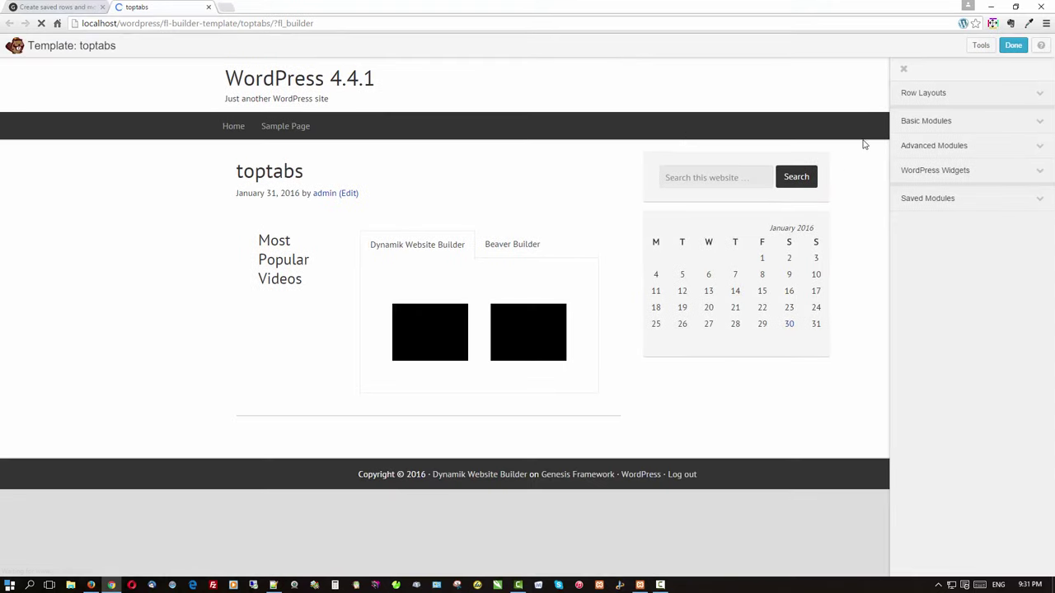
click(1012, 48)
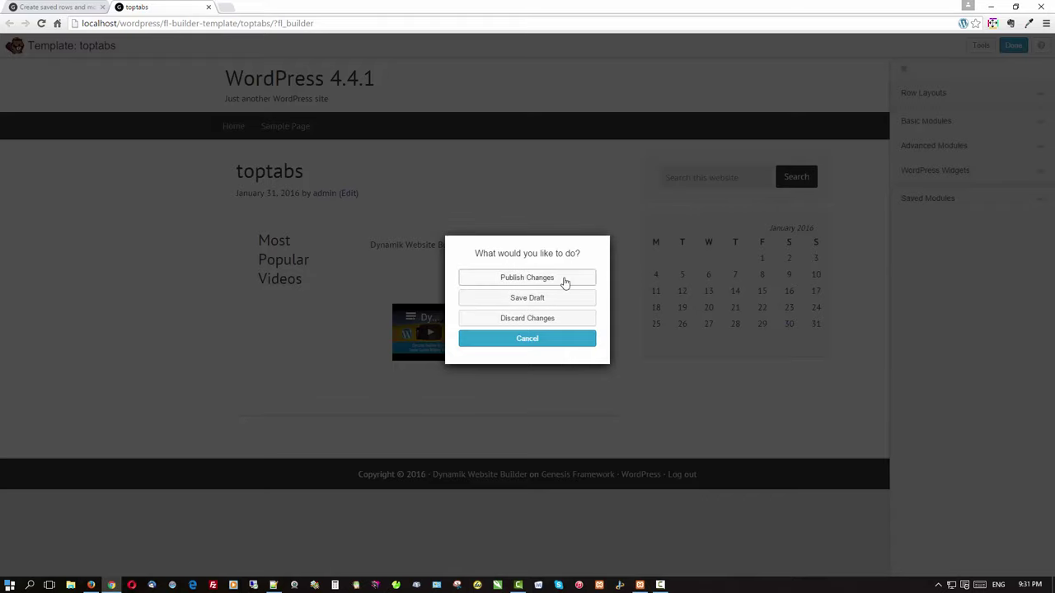
click(566, 278)
key(ctrl+w)
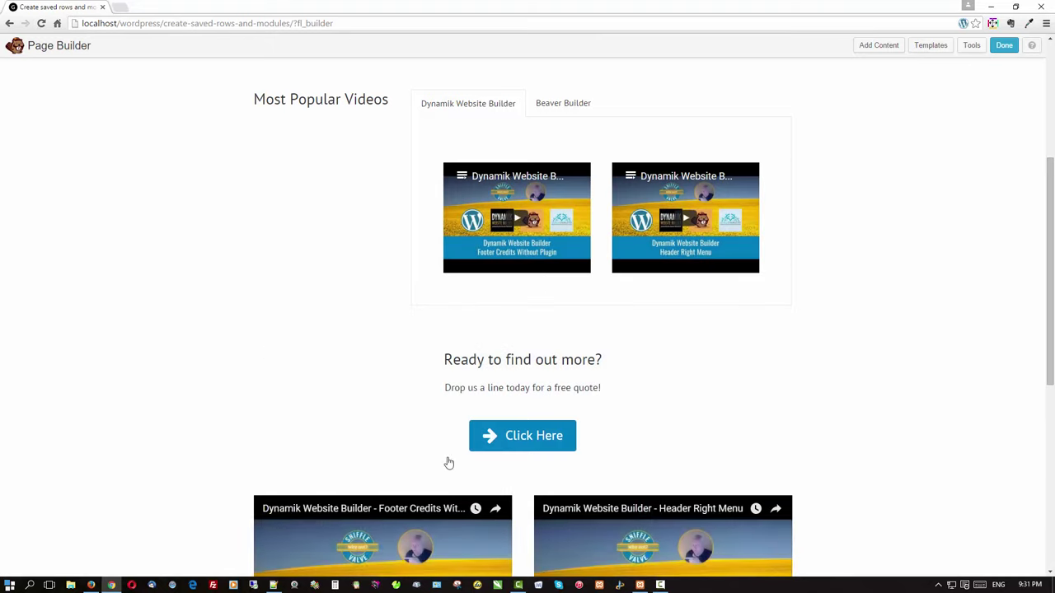
- Save the Call to Action row below the tabs as a global row template named cta
mouse_move(404, 377)
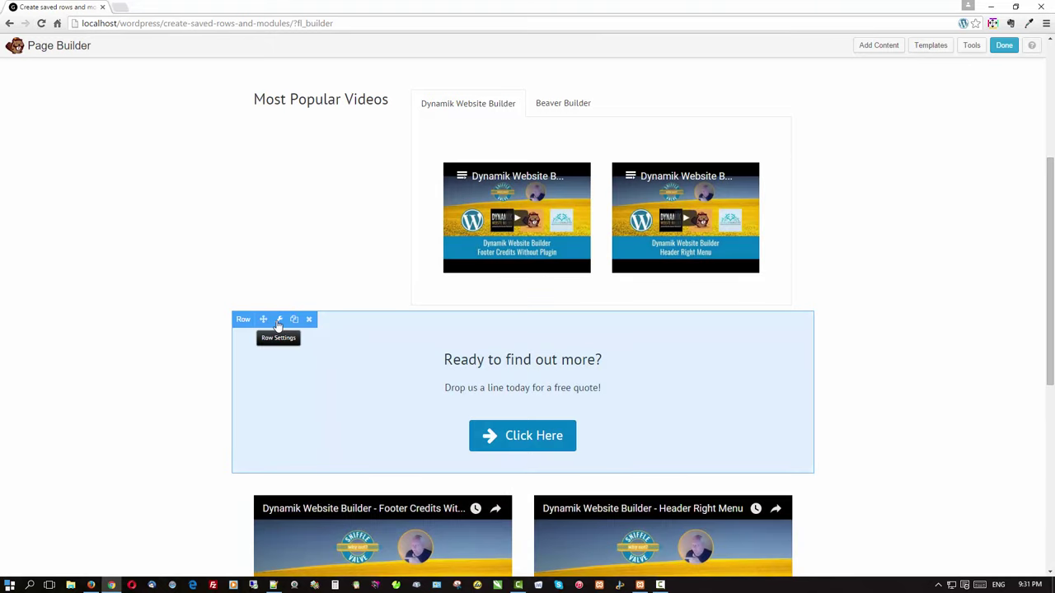
click(279, 320)
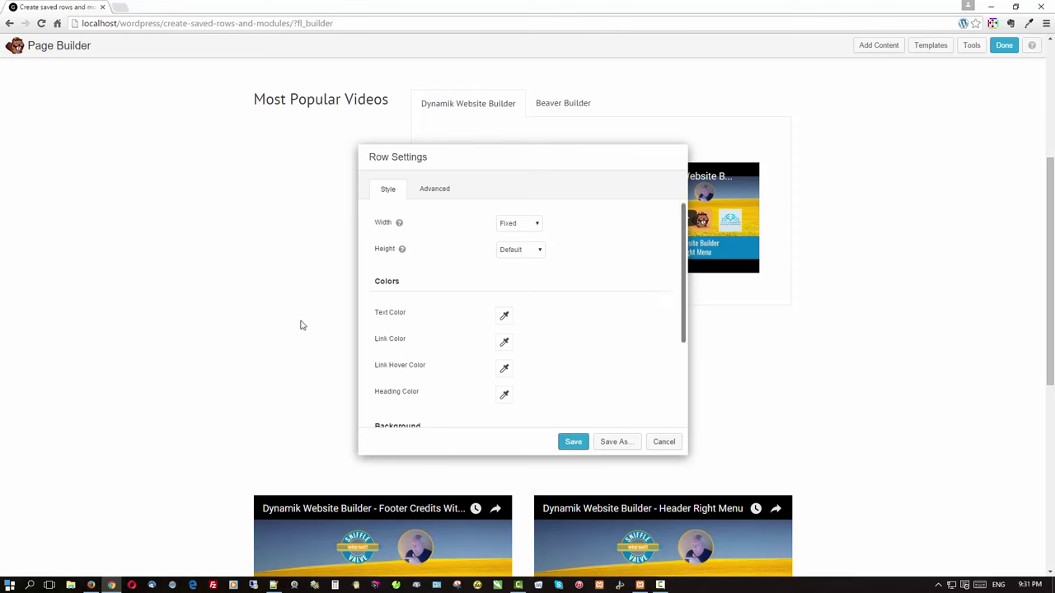
click(432, 188)
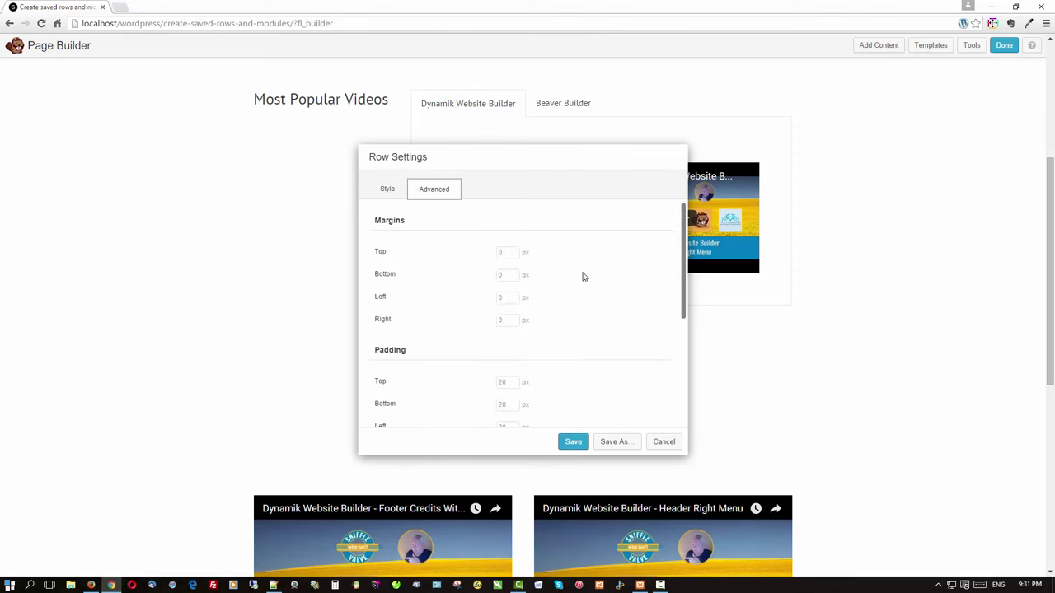
scroll(595, 302, down, 2)
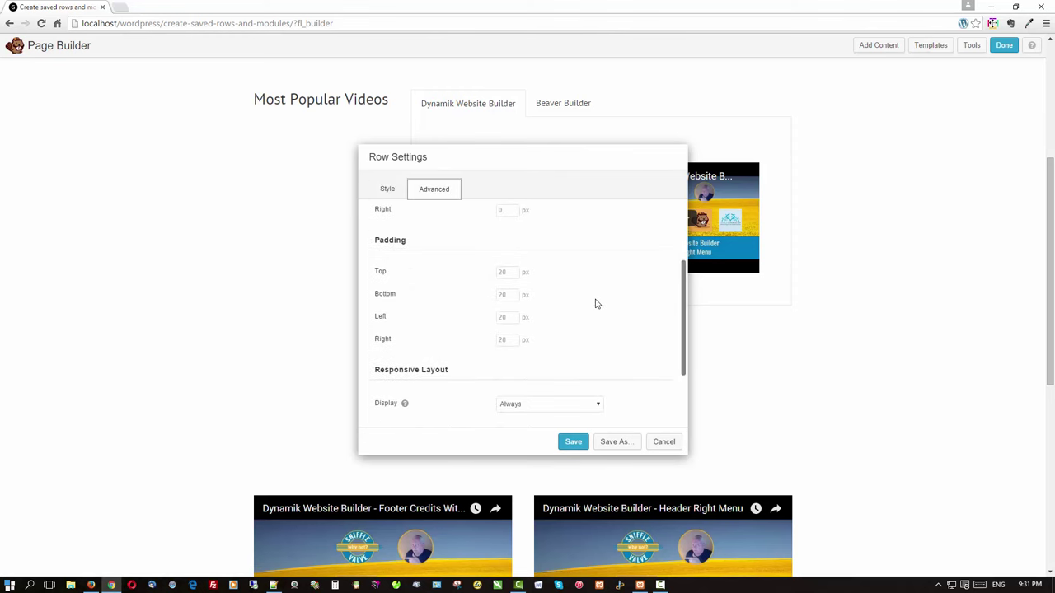
scroll(595, 301, up, 2)
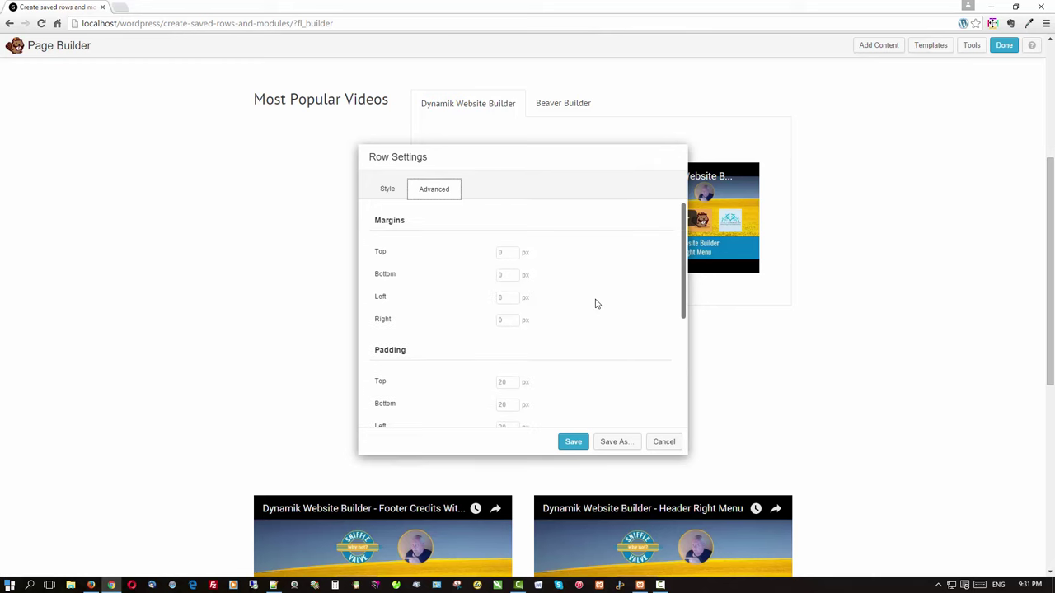
click(616, 443)
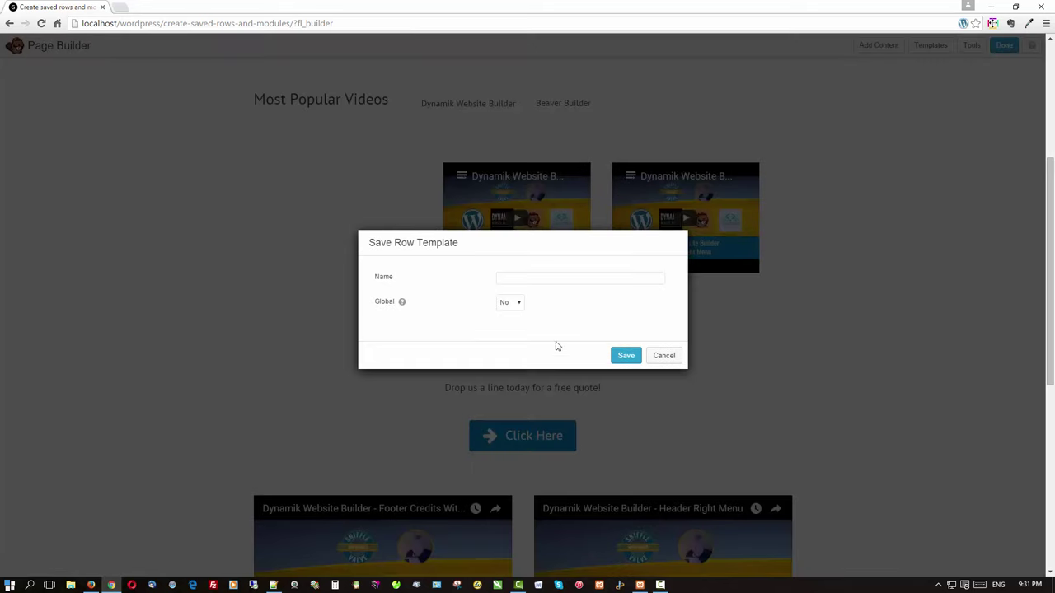
click(533, 280)
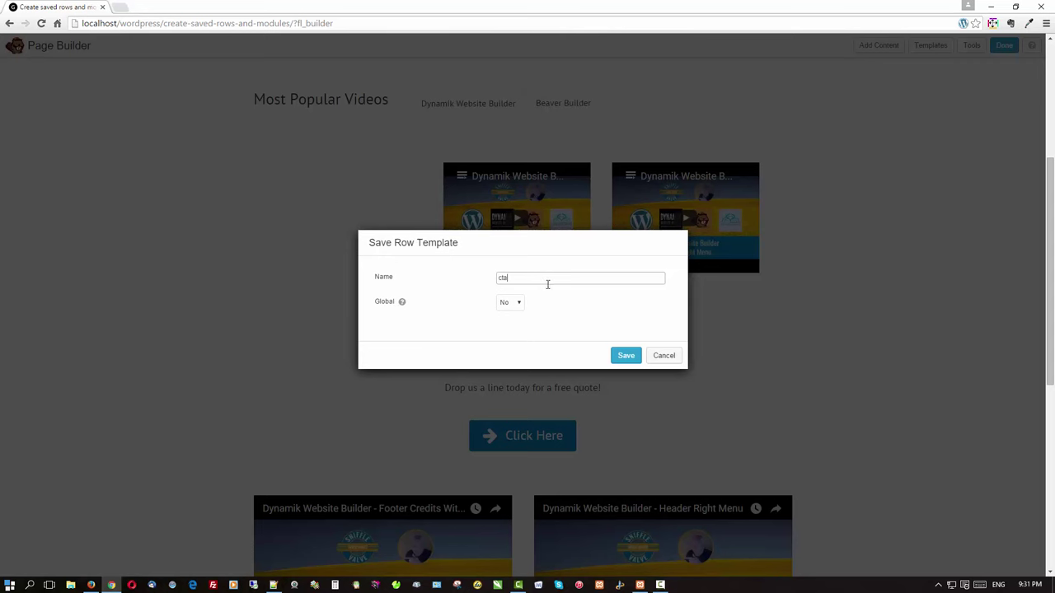
text(cta)
click(517, 301)
click(515, 323)
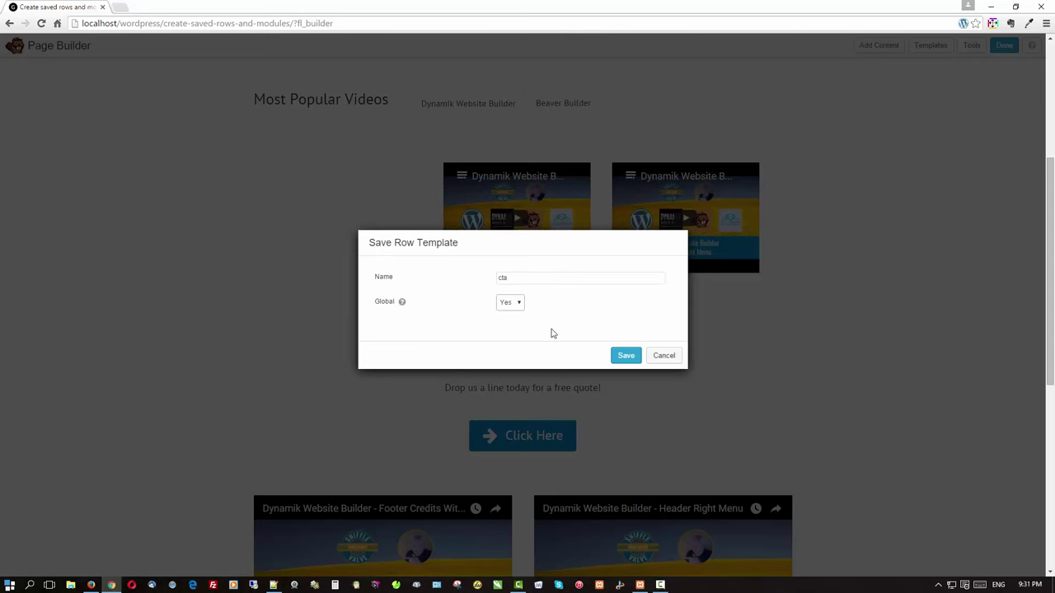
click(628, 355)
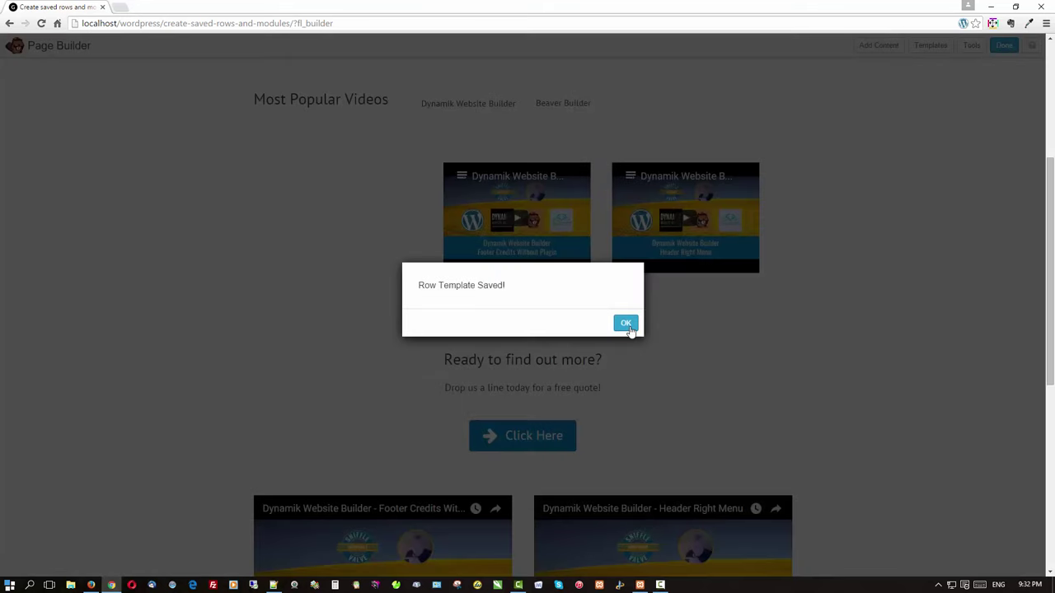
click(626, 324)
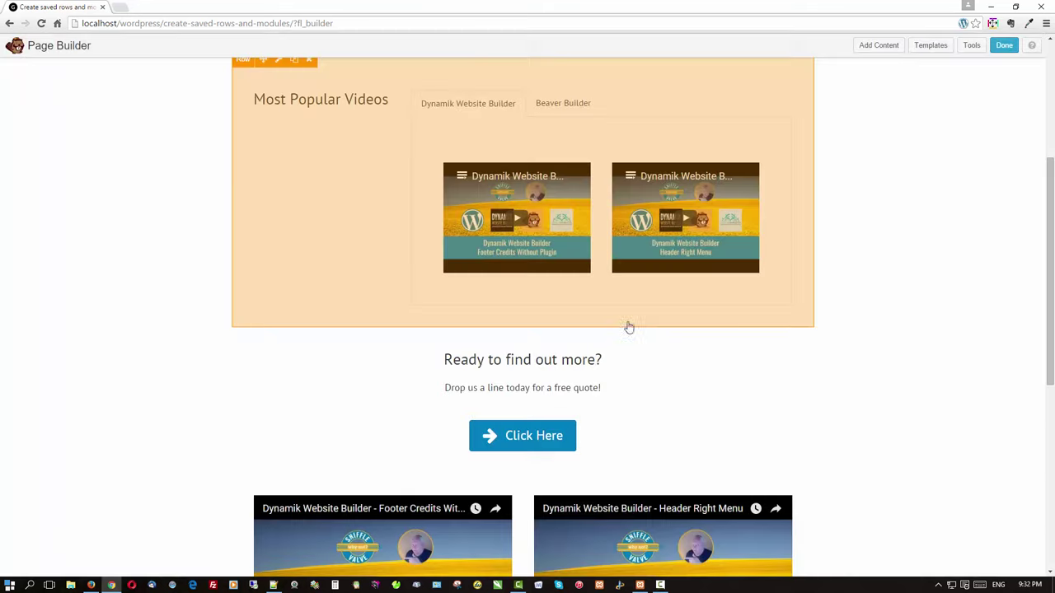
- Publish the page changes and open the site's Widgets administration page
click(1000, 47)
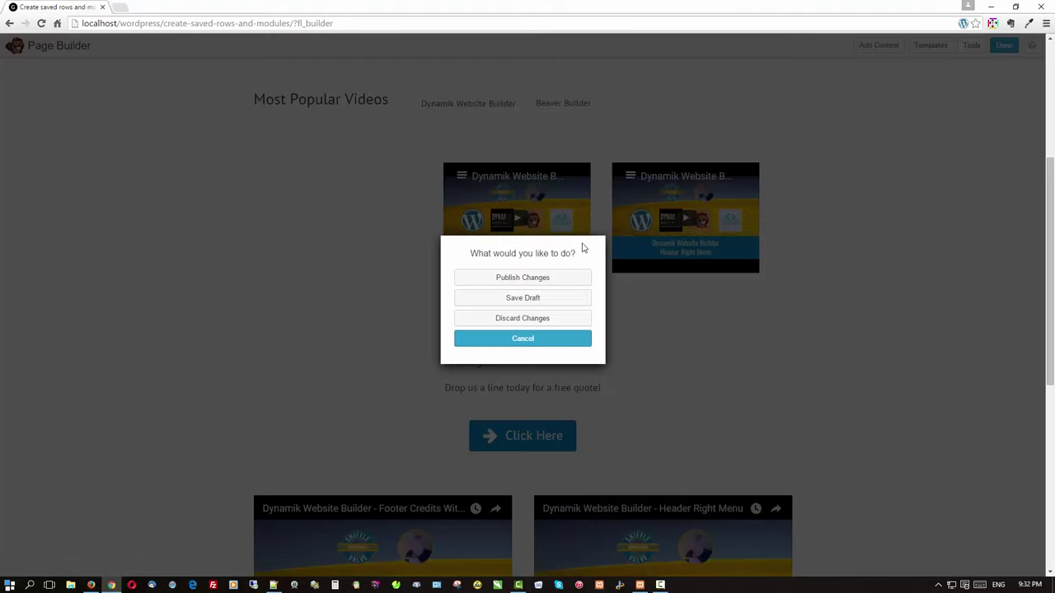
click(562, 278)
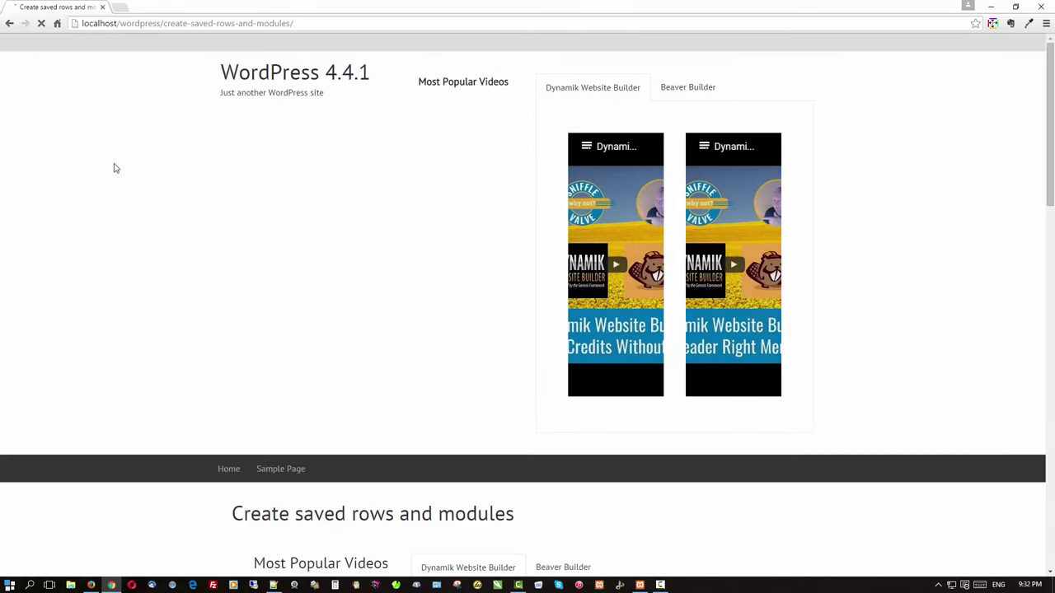
mouse_move(59, 43)
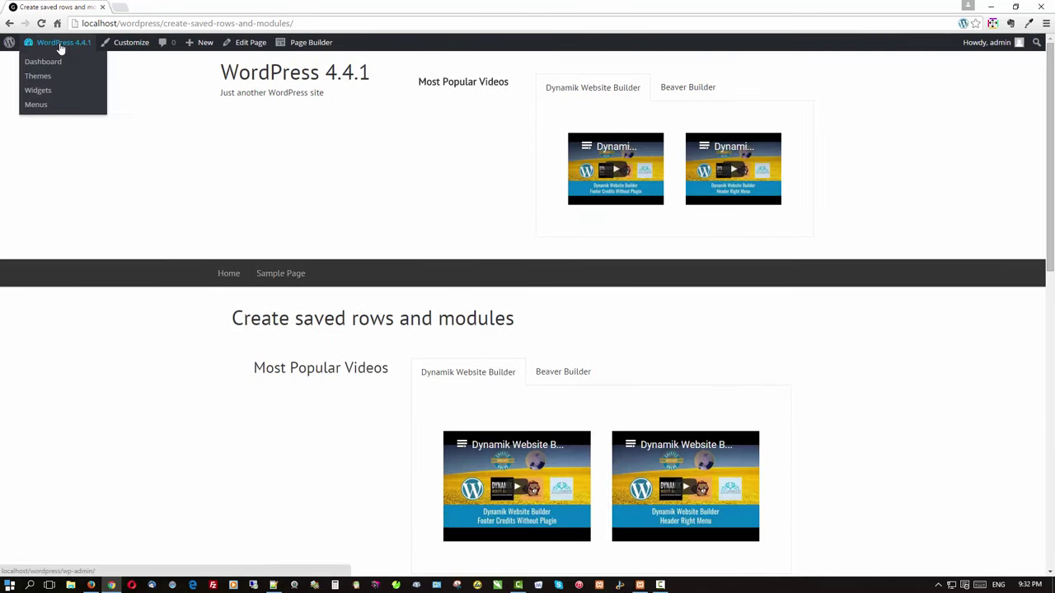
click(41, 90)
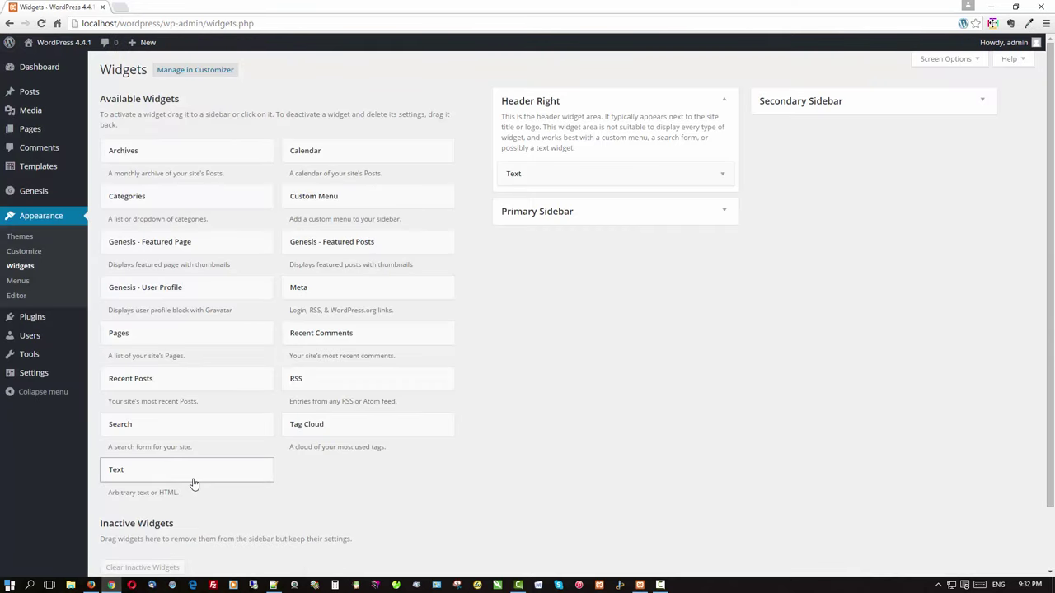
- Add a Text widget below Search in the Primary Sidebar, containing [fl_builder_insert_layout slug="cta"], and save it
drag(192, 483, 581, 291)
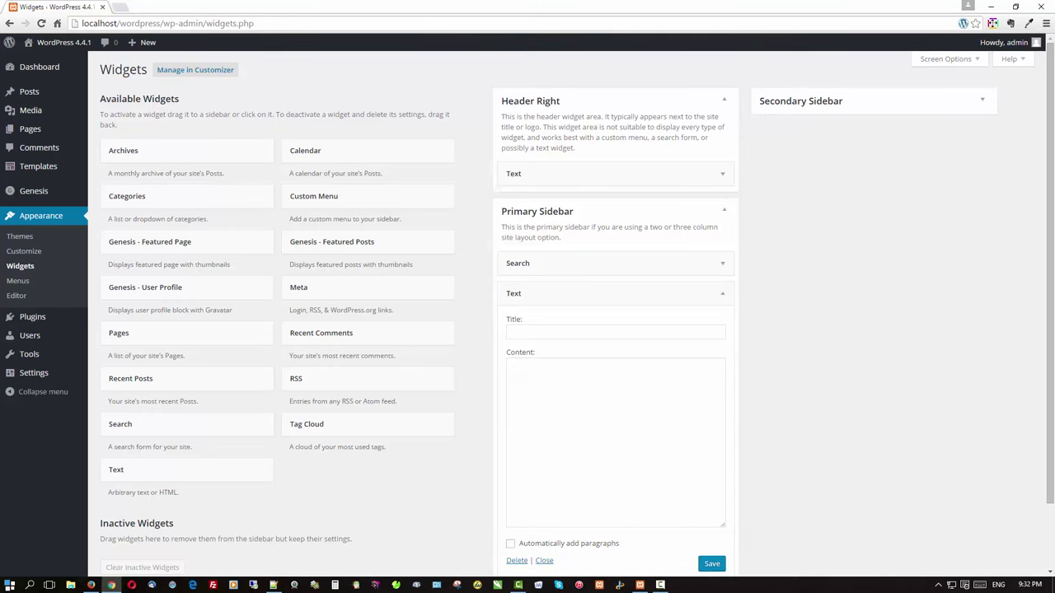
key(alt+Tab)
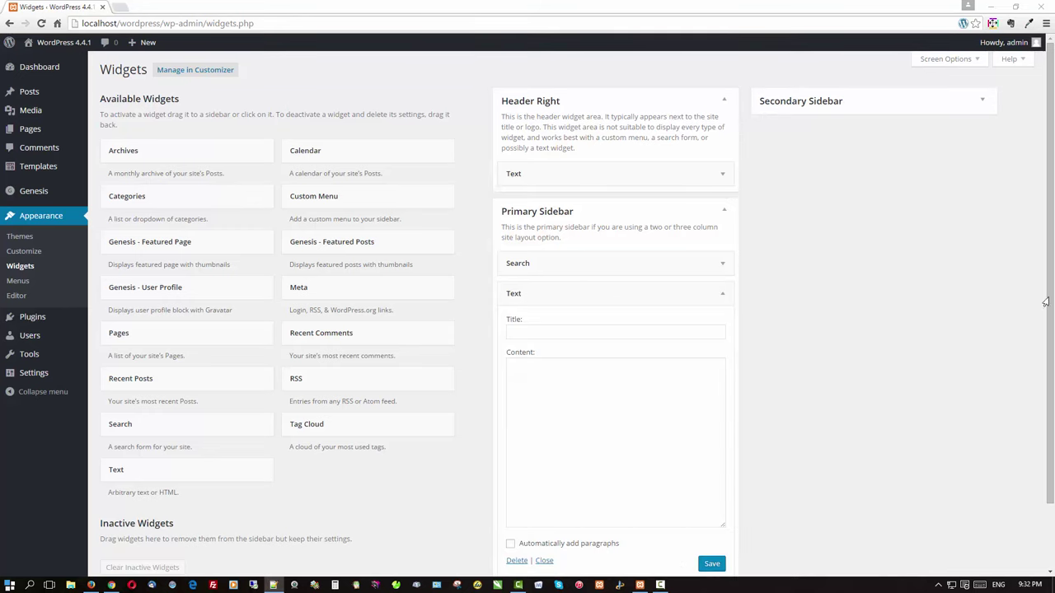
click(551, 378)
text([fl_builder_insert_layout slug=""])
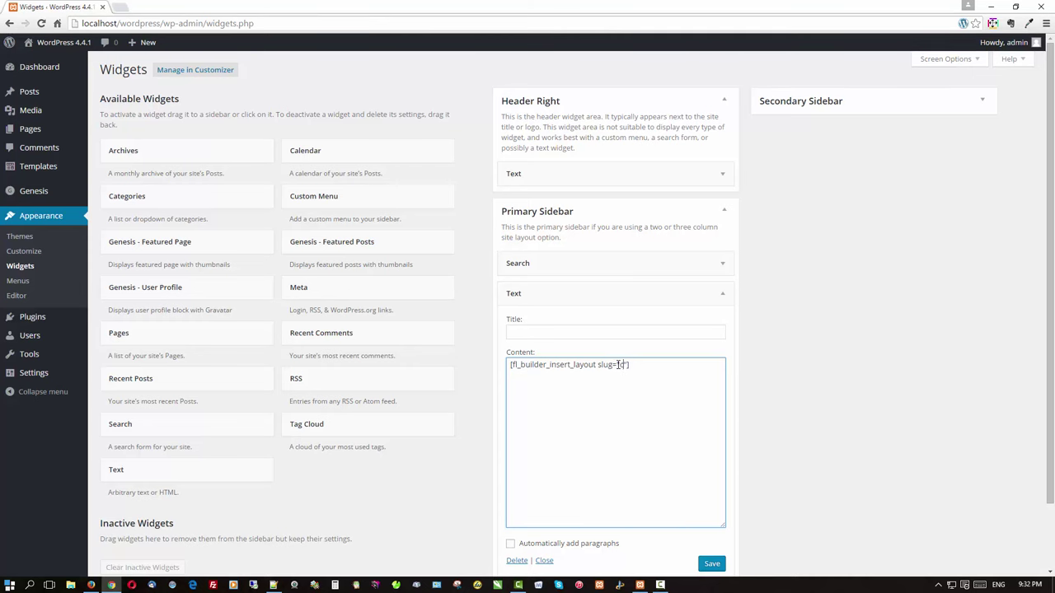
text(cta)
click(710, 564)
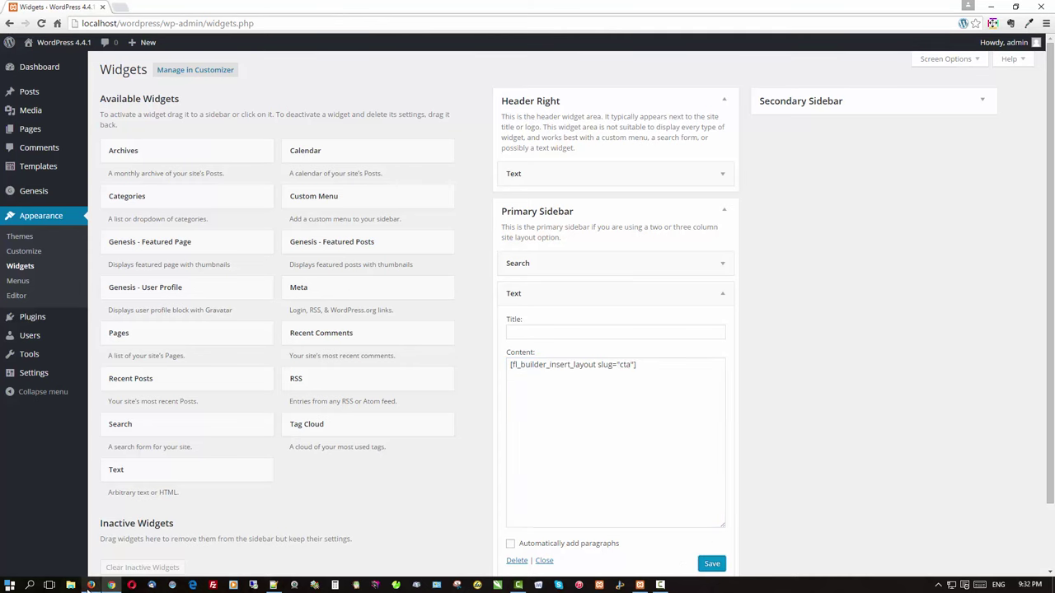
- Switch to Firefox, reload the site's home page and check the Call to Action in the sidebar
mouse_move(91, 586)
click(110, 561)
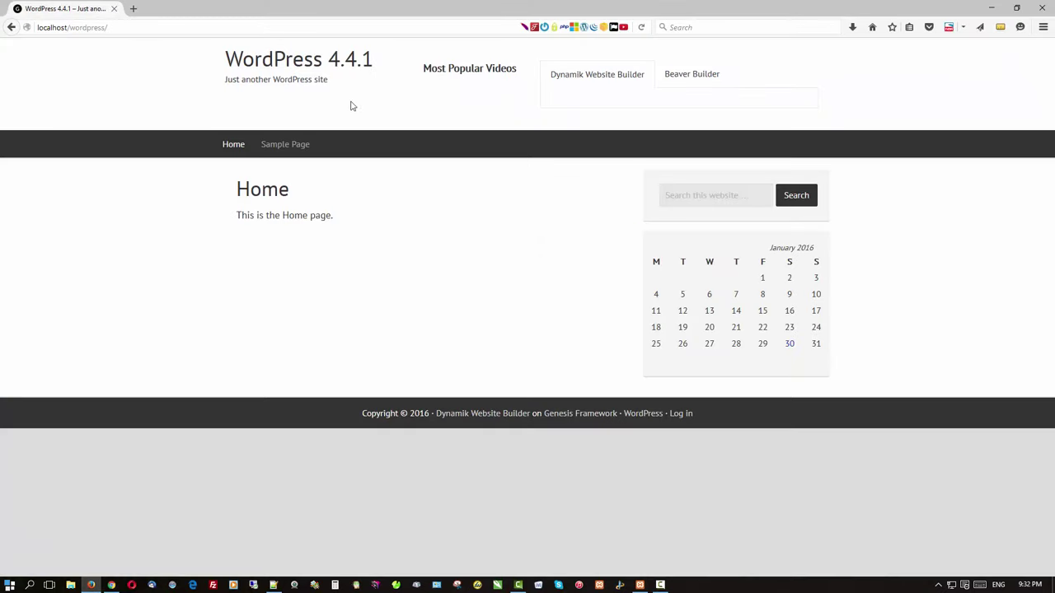
click(331, 64)
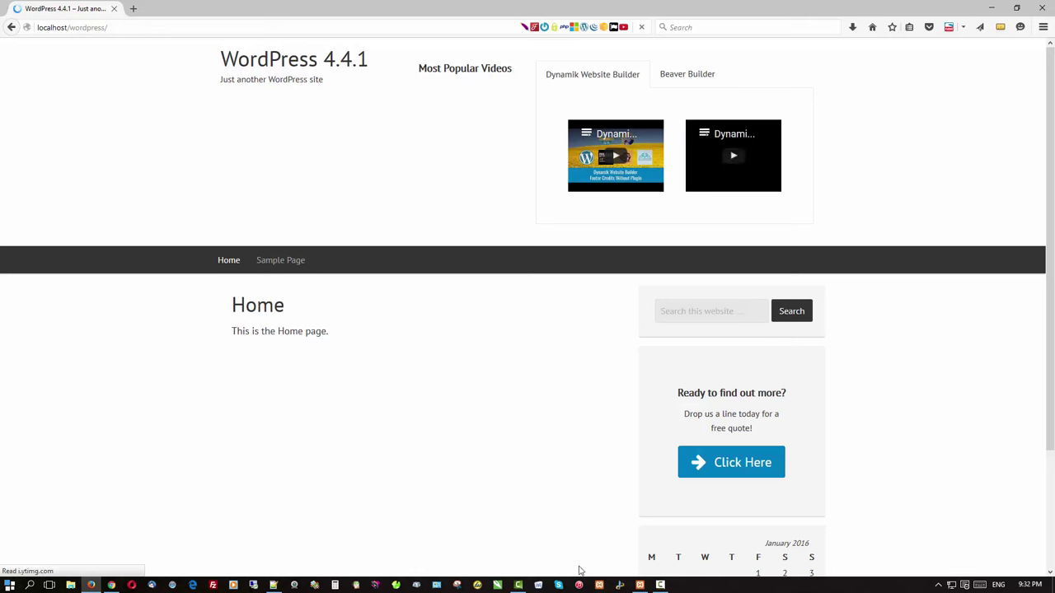
scroll(856, 417, down, 3)
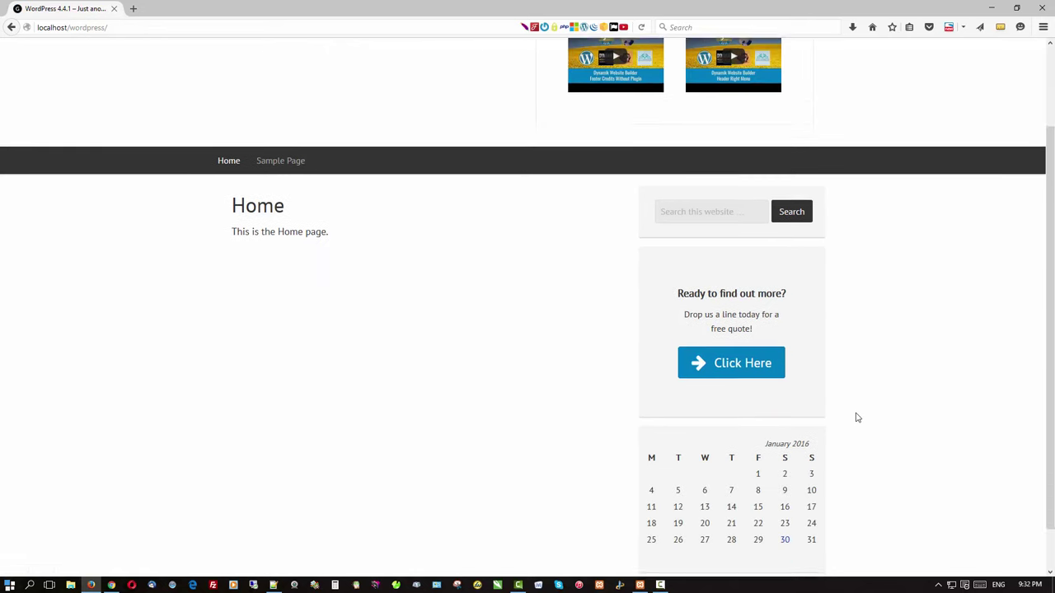
scroll(856, 417, up, 3)
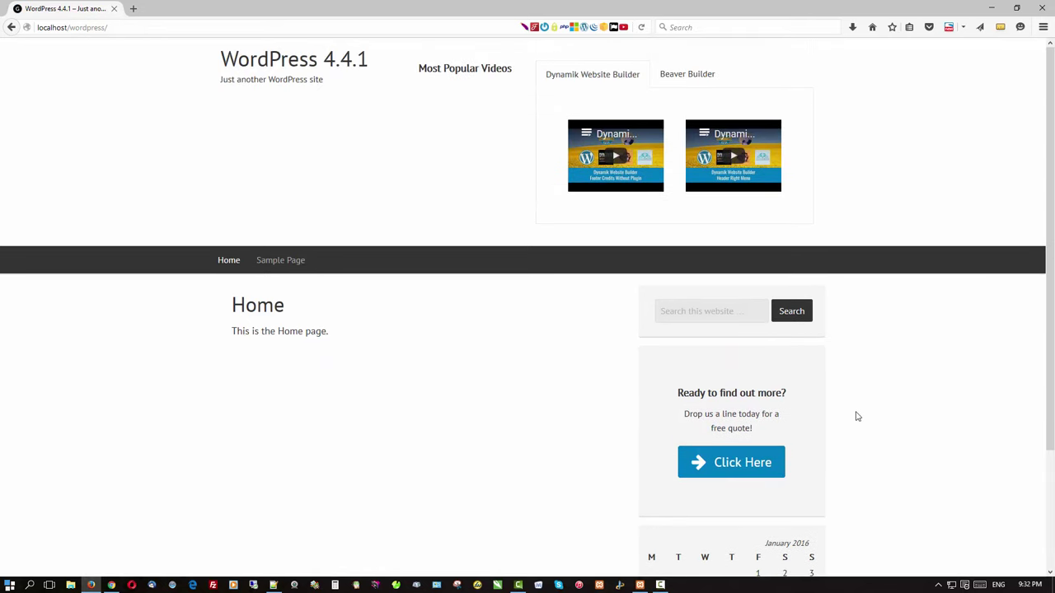
- Check the Beaver Builder and Dynamik Website Builder video tabs in the site header
click(676, 70)
click(603, 76)
- Switch to Chrome and open the Home page for editing from the WordPress pages list
mouse_move(111, 586)
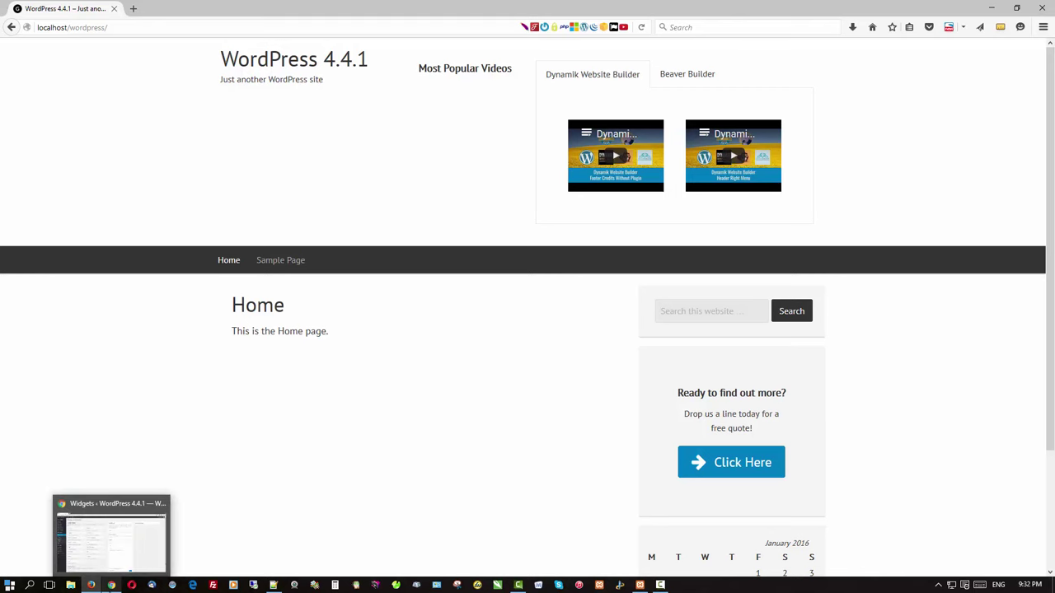
click(111, 585)
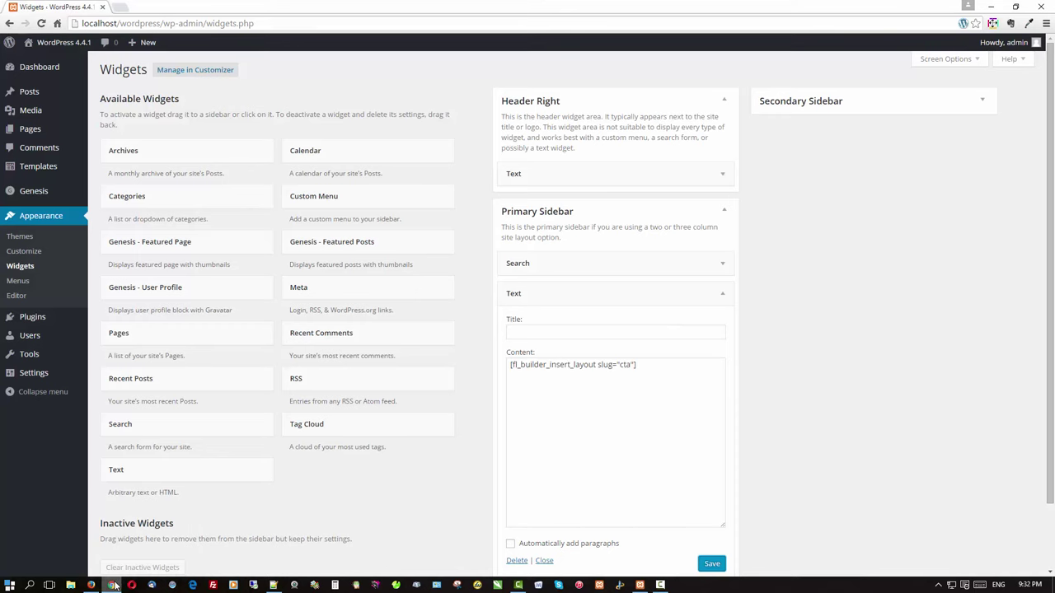
click(29, 131)
mouse_move(129, 186)
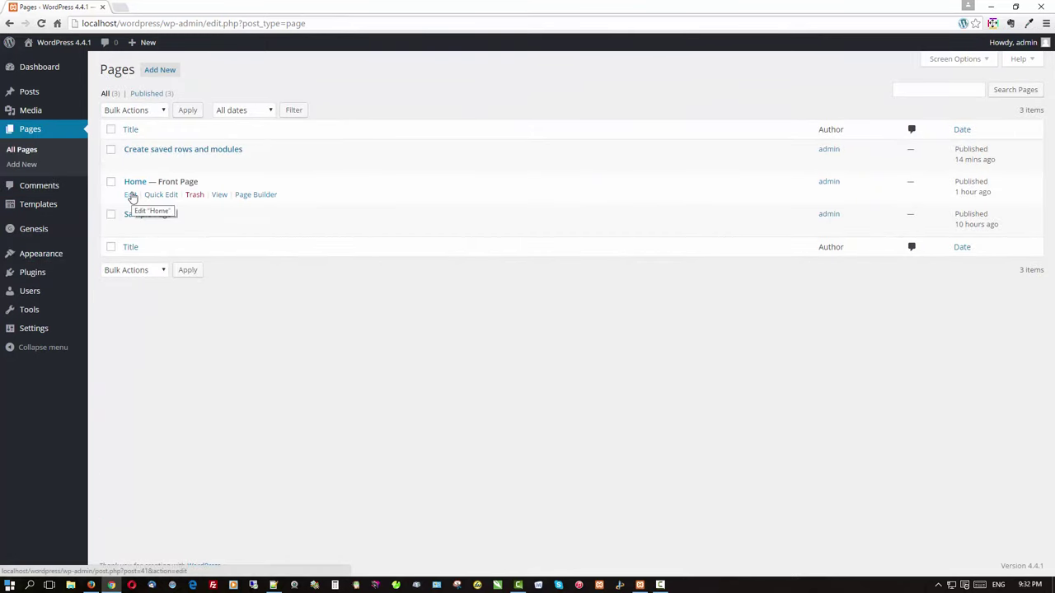
click(131, 195)
click(131, 195)
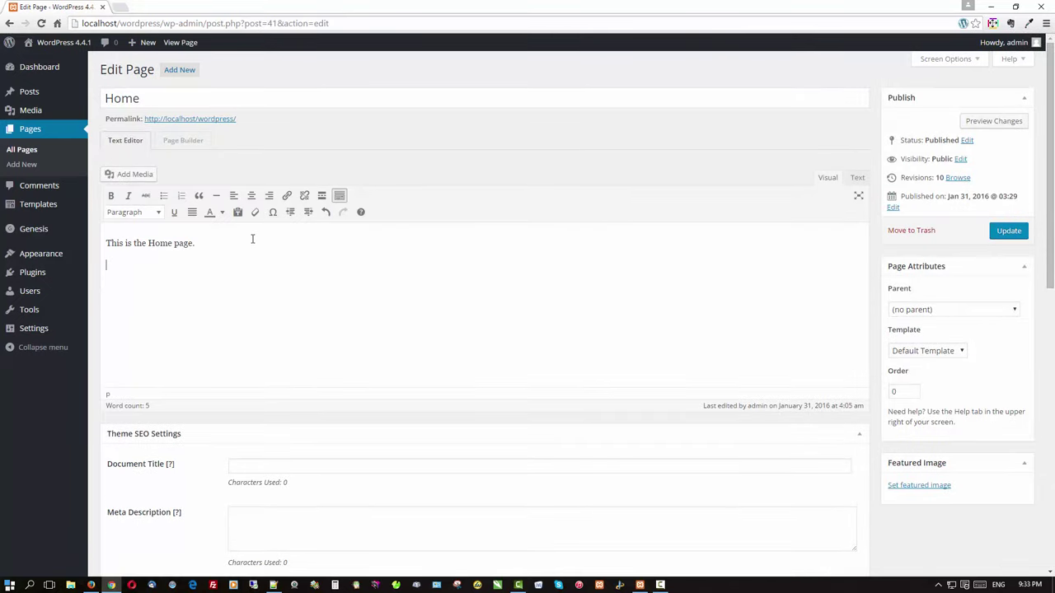
- Add [fl_builder_insert_layout slug="cta"] below the Home page's existing text and update the page
text([fl_builder_insert_layout slug=""])
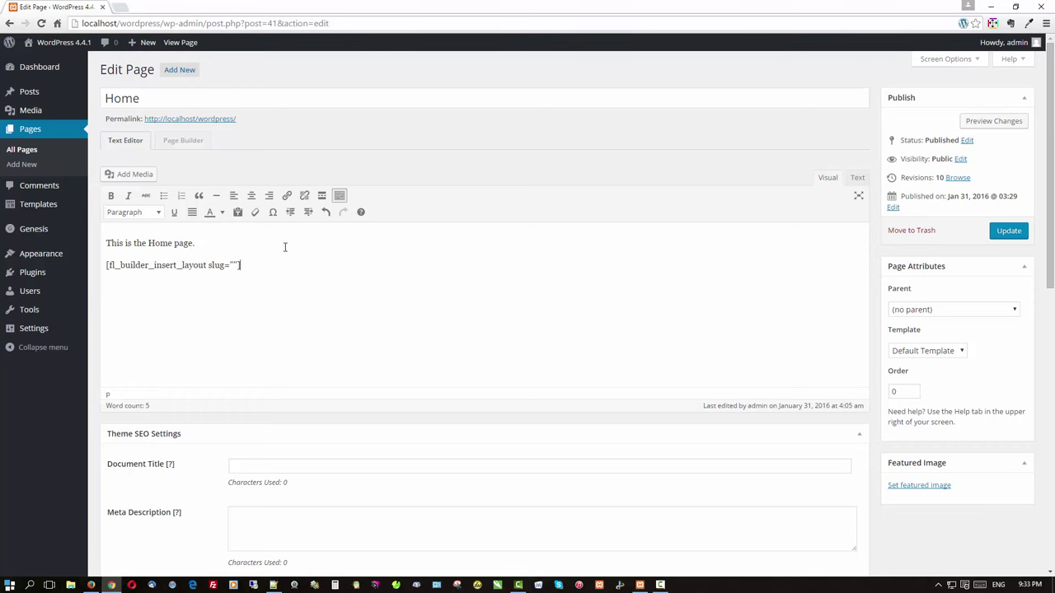
text(cta)
click(1009, 231)
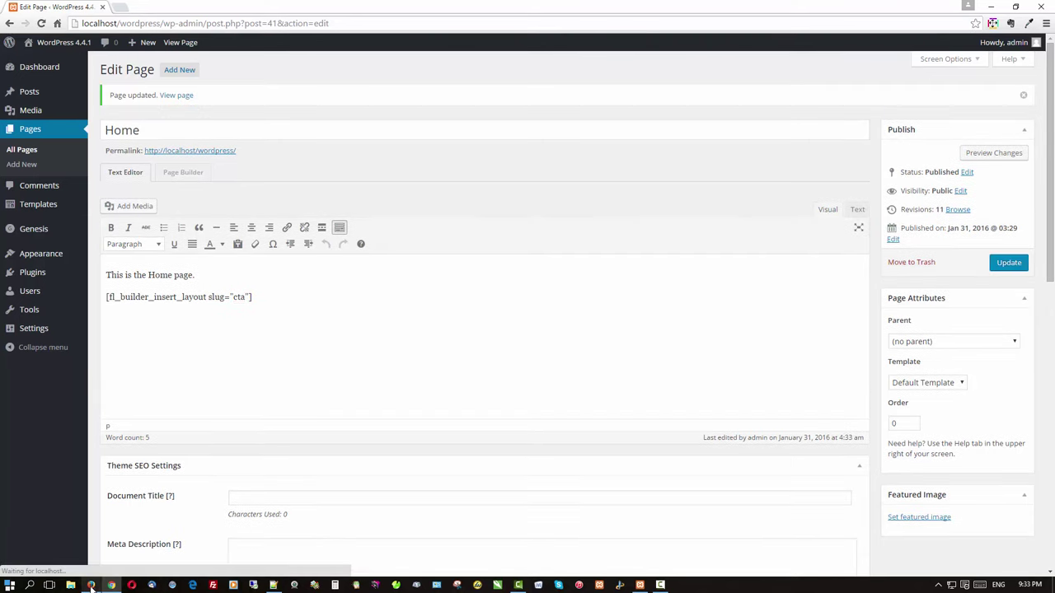
- Switch to Firefox, reload the site's home page and check the Call to Action in the page content and sidebar
click(91, 585)
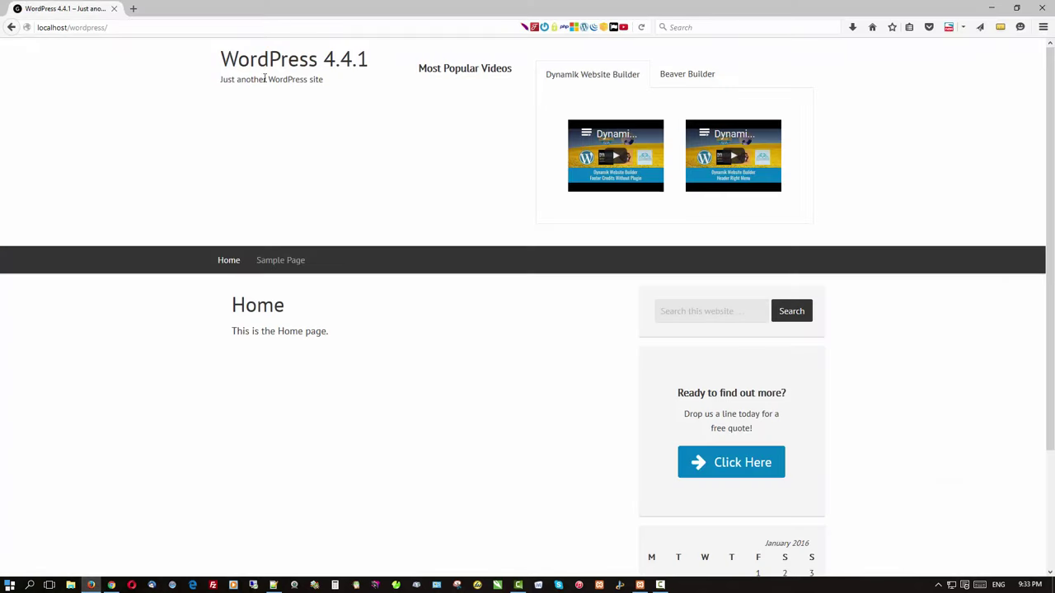
key(F5)
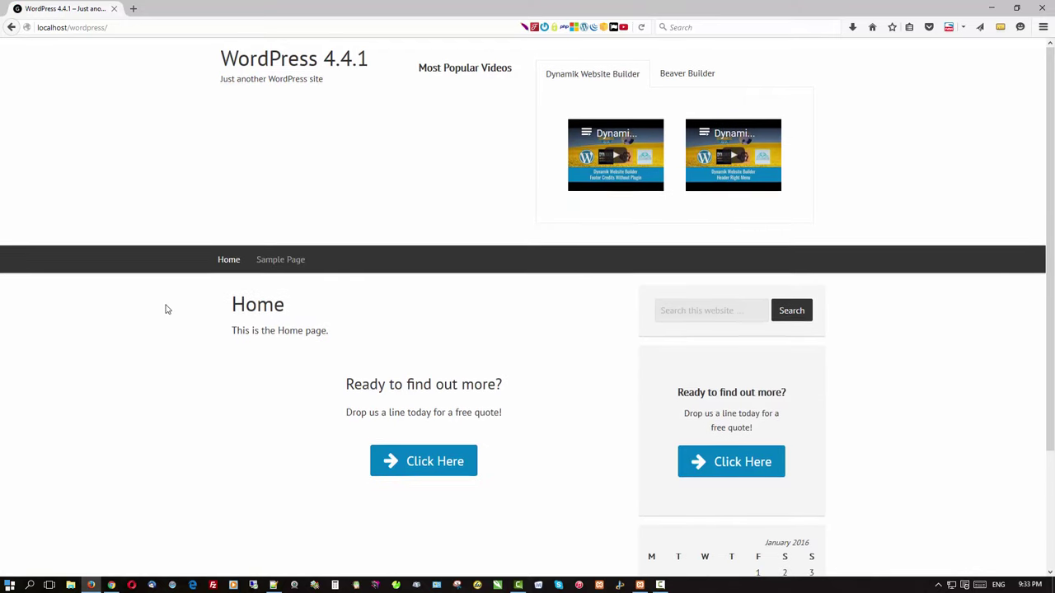
scroll(166, 309, down, 3)
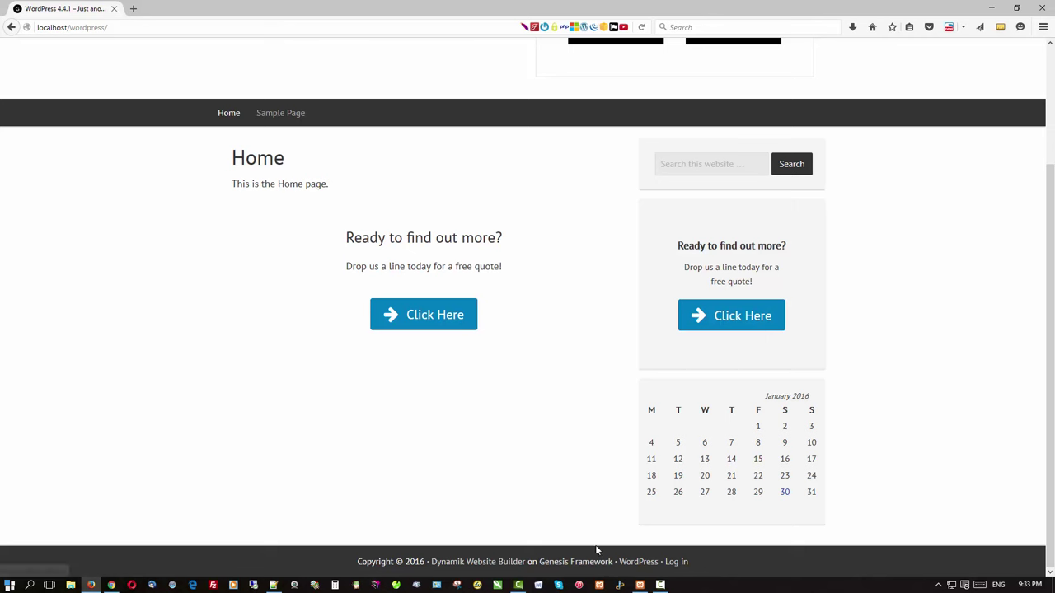
scroll(292, 392, up, 3)
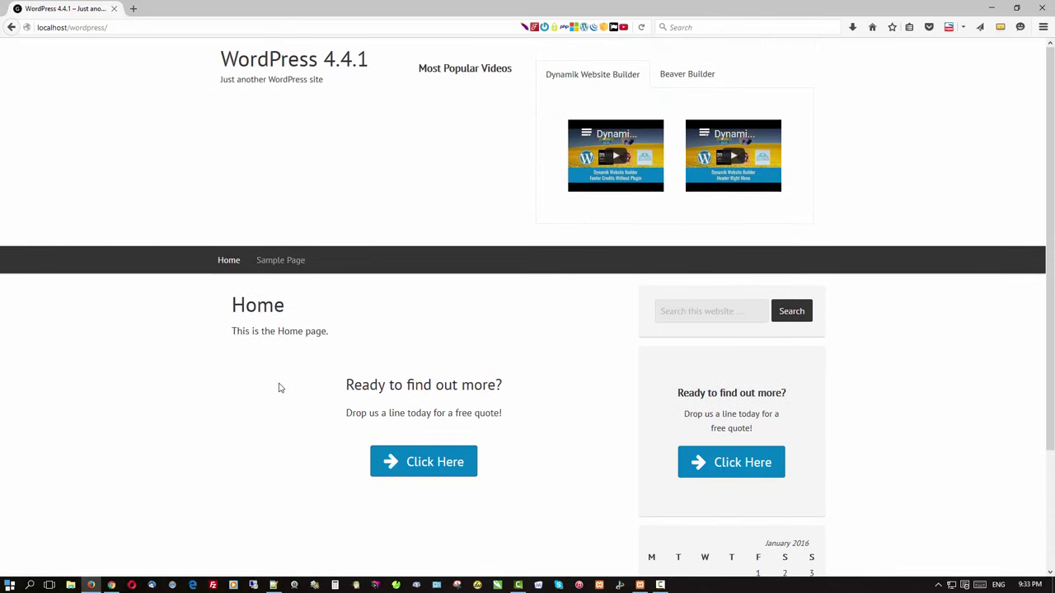